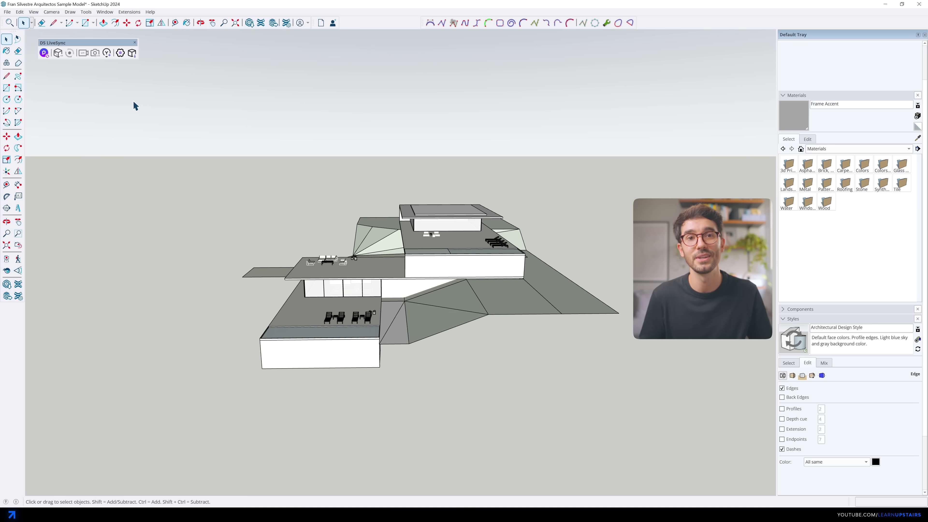
{"action": "key", "text": "space"}
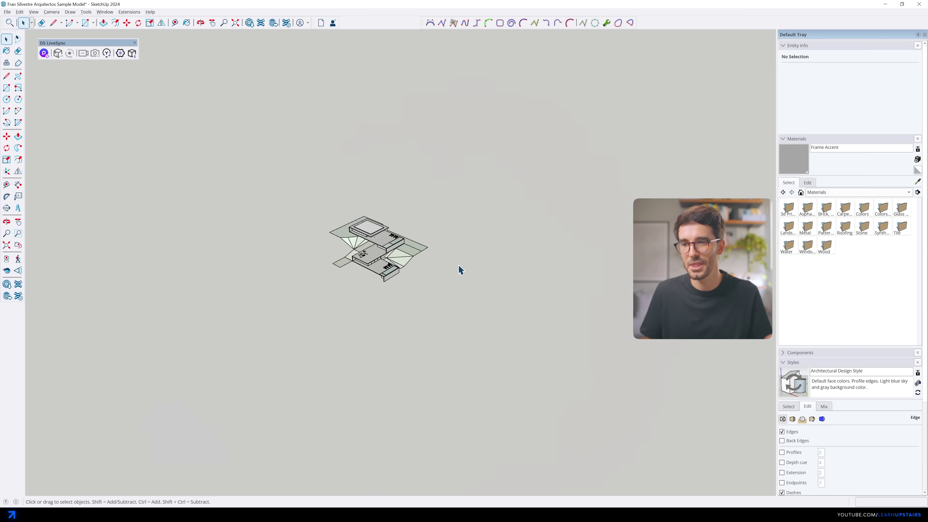
{"action": "scroll", "coordinate": [380, 239], "scroll_direction": "up", "scroll_amount": 8}
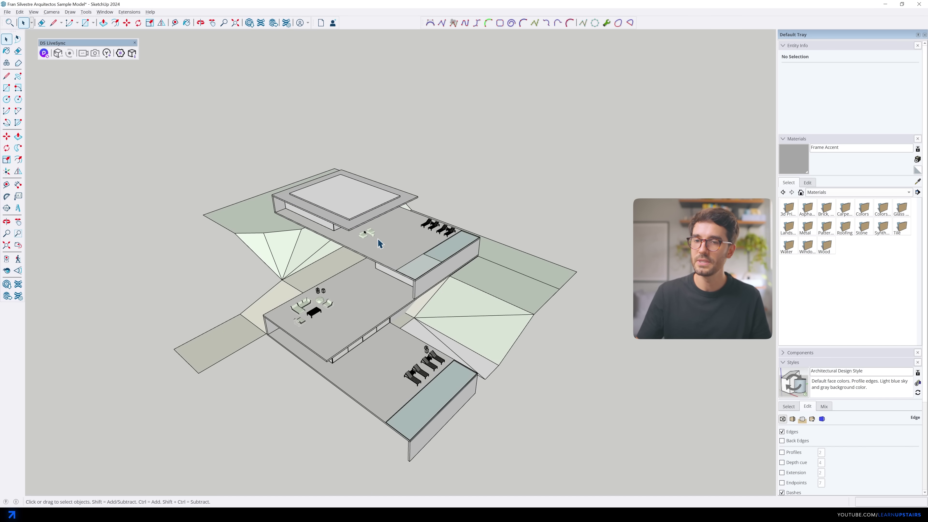
{"action": "mouse_move", "coordinate": [587, 253]}
{"action": "middle_mouse_down"}
{"action": "mouse_move", "coordinate": [600, 224]}
{"action": "mouse_move", "coordinate": [135, 192]}
{"action": "middle_mouse_up"}
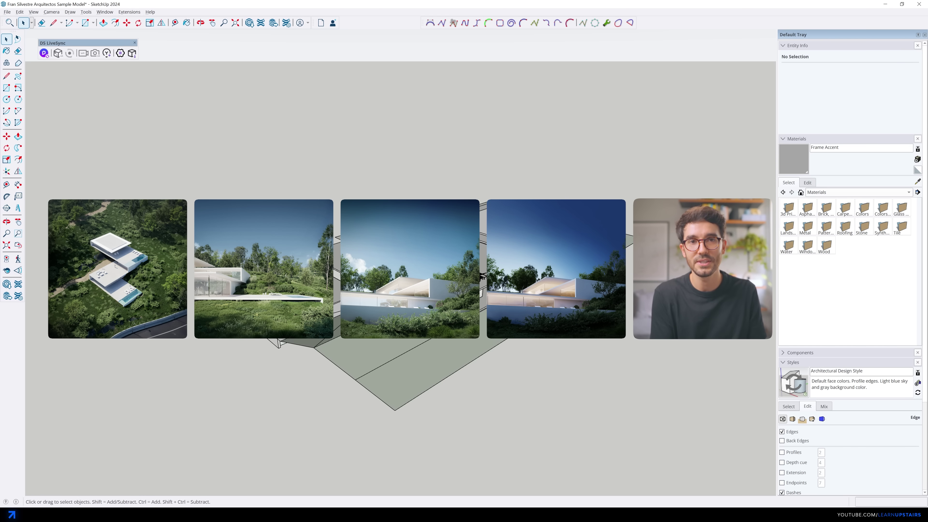
{"action": "mouse_move", "coordinate": [420, 322]}
{"action": "middle_mouse_down"}
{"action": "mouse_move", "coordinate": [408, 315]}
{"action": "mouse_move", "coordinate": [341, 346]}
{"action": "mouse_move", "coordinate": [362, 310]}
{"action": "mouse_move", "coordinate": [113, 262]}
{"action": "mouse_move", "coordinate": [514, 268]}
{"action": "mouse_move", "coordinate": [336, 326]}
{"action": "mouse_move", "coordinate": [396, 320]}
{"action": "middle_mouse_up"}
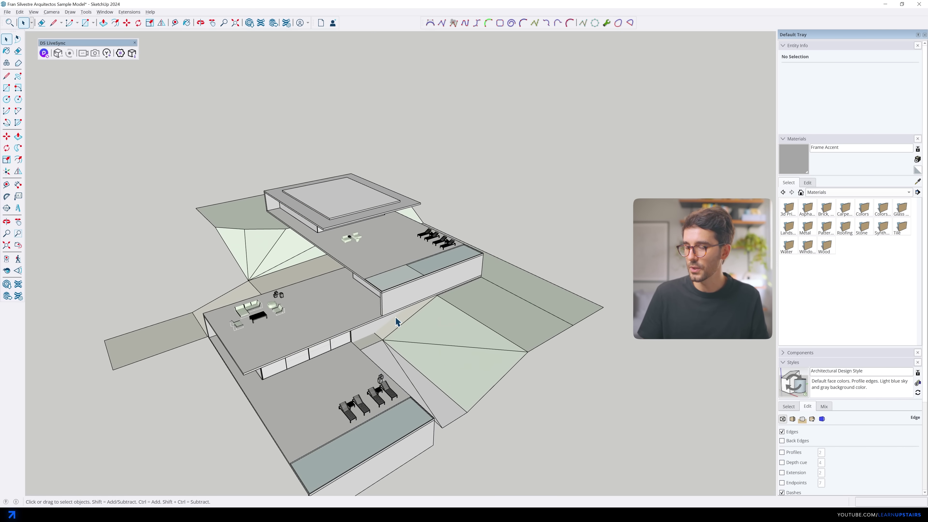
Sample the wall and terrace floor materials and recolour the Flooring material to hue 218, saturation 36, lightness 86.
{"action": "scroll", "coordinate": [383, 293], "scroll_direction": "up", "scroll_amount": 6}
{"action": "key", "text": "b"}
{"action": "left_click", "coordinate": [385, 291], "text": "alt"}
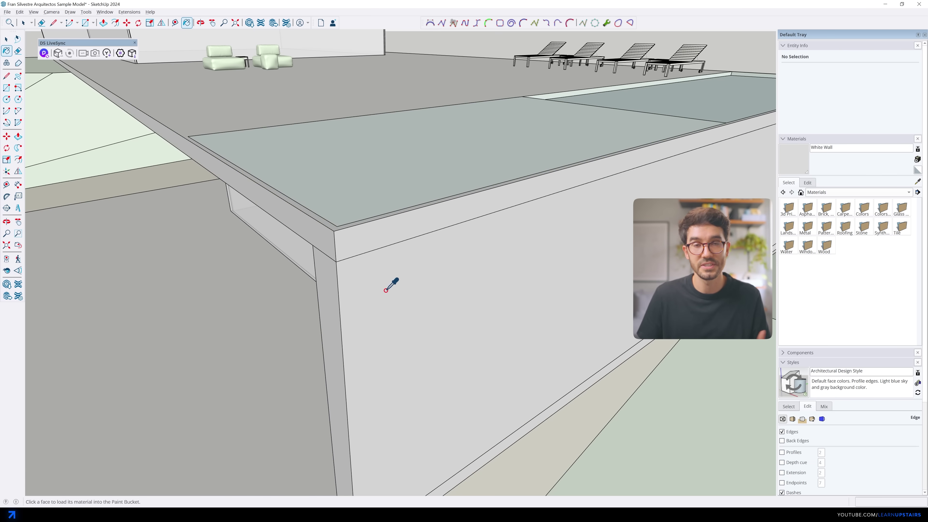
{"action": "middle_click_drag", "start_coordinate": [380, 176], "coordinate": [302, 227]}
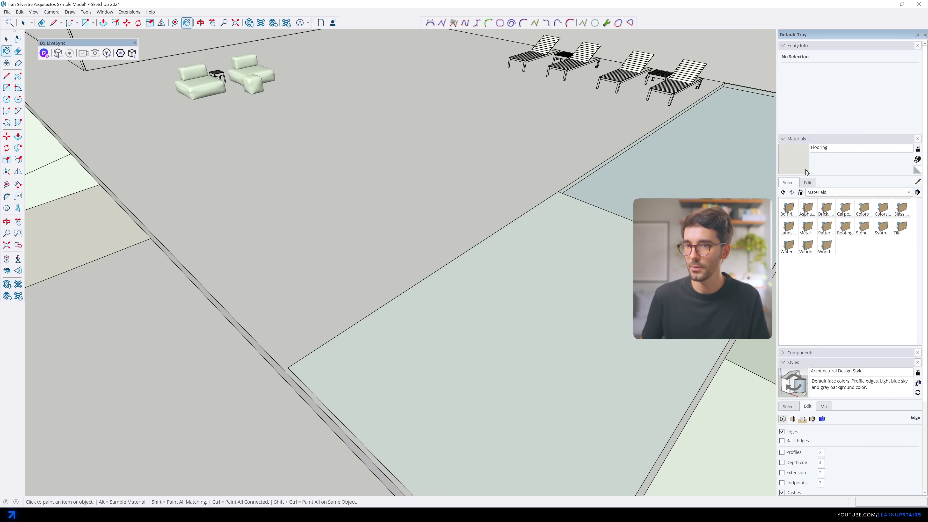
{"action": "left_click", "coordinate": [807, 182]}
{"action": "scroll", "coordinate": [517, 214], "scroll_direction": "down", "scroll_amount": 10}
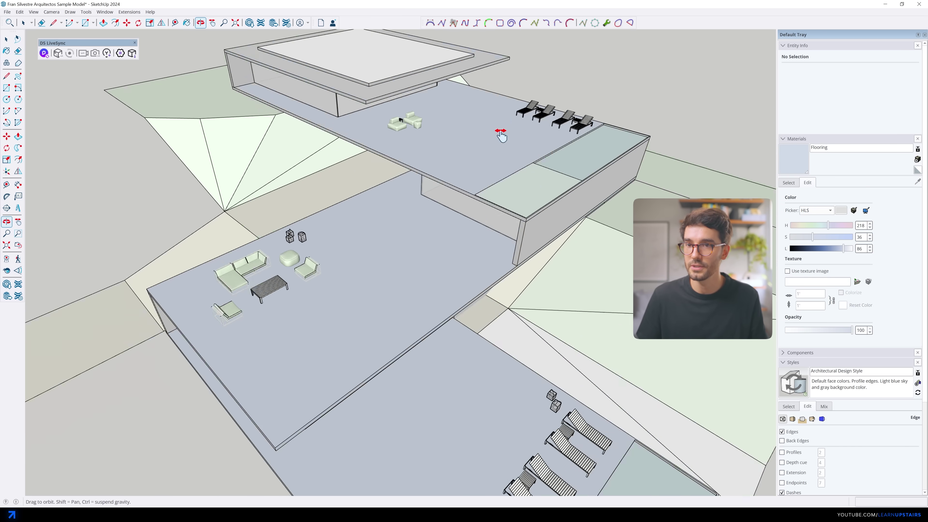
{"action": "middle_click_drag", "start_coordinate": [499, 133], "coordinate": [342, 140]}
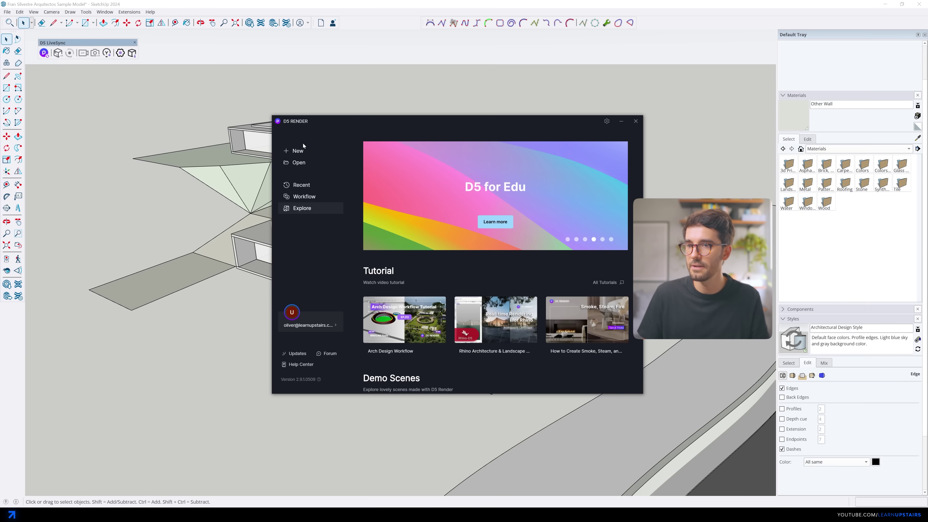
Switch to D5 Render and create a new project containing the synced house model.
{"action": "left_click", "coordinate": [293, 153]}
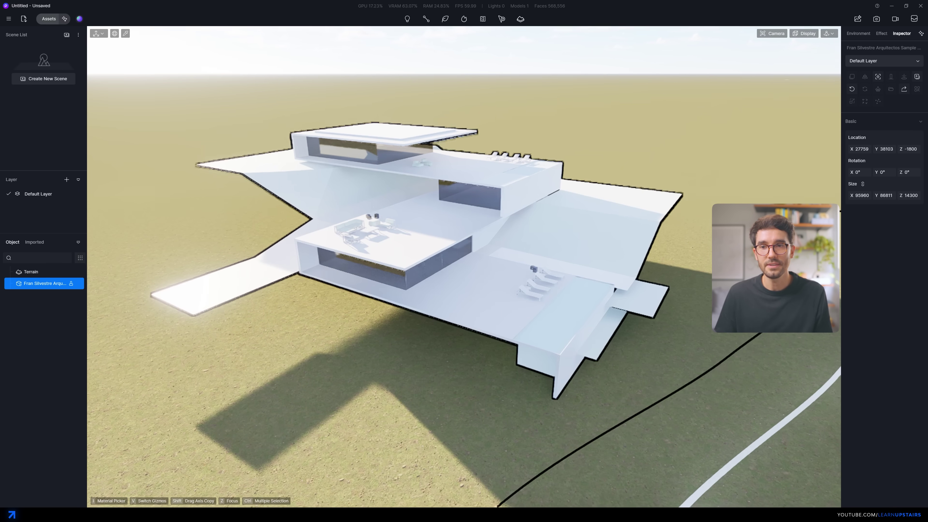
{"action": "scroll", "coordinate": [475, 287], "scroll_direction": "up", "scroll_amount": 5}
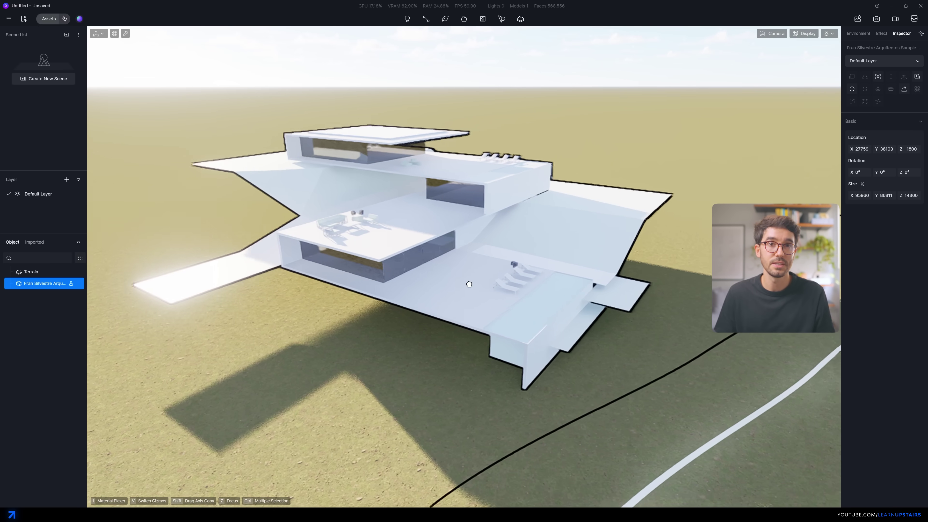
{"action": "scroll", "coordinate": [464, 267], "scroll_direction": "down", "scroll_amount": 5}
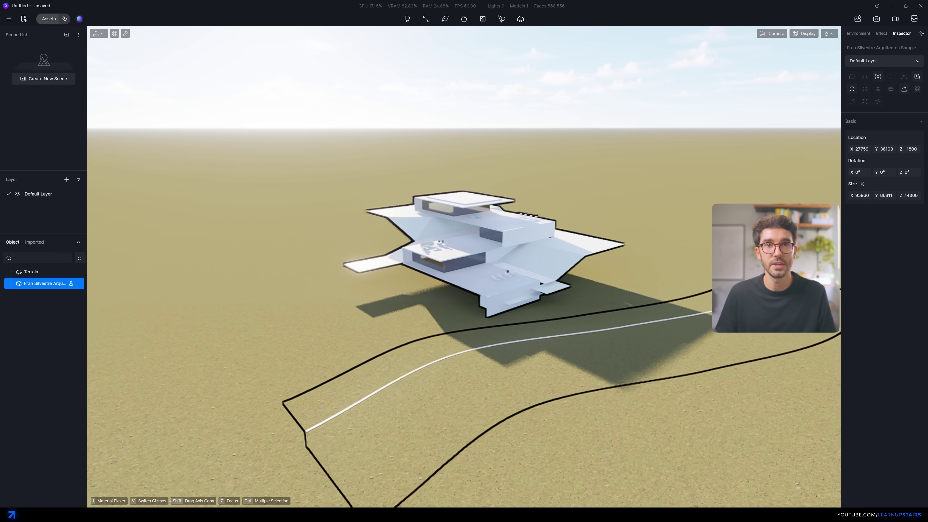
{"action": "middle_click_drag", "start_coordinate": [365, 263], "coordinate": [451, 262]}
{"action": "left_click", "coordinate": [561, 279]}
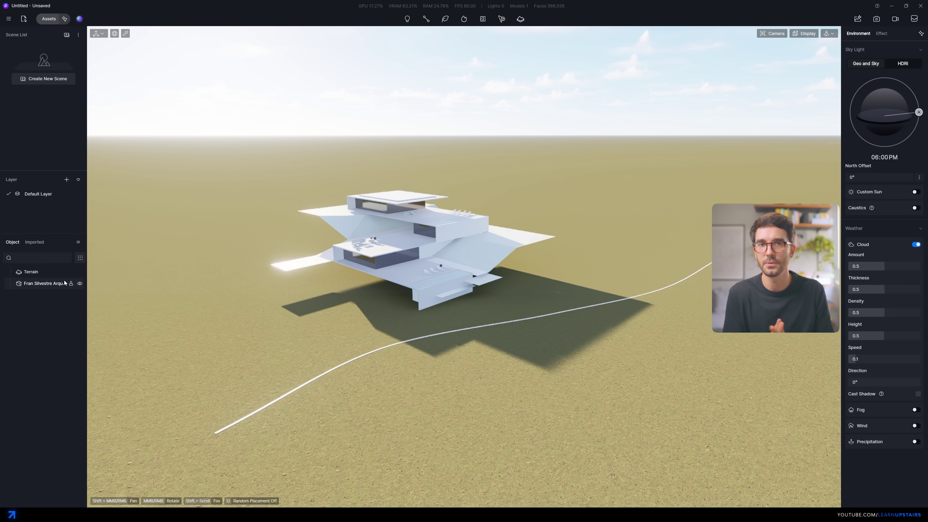
Try raising a hill and lowering a crater in the terrain behind the house, and undo both.
{"action": "left_click", "coordinate": [35, 271]}
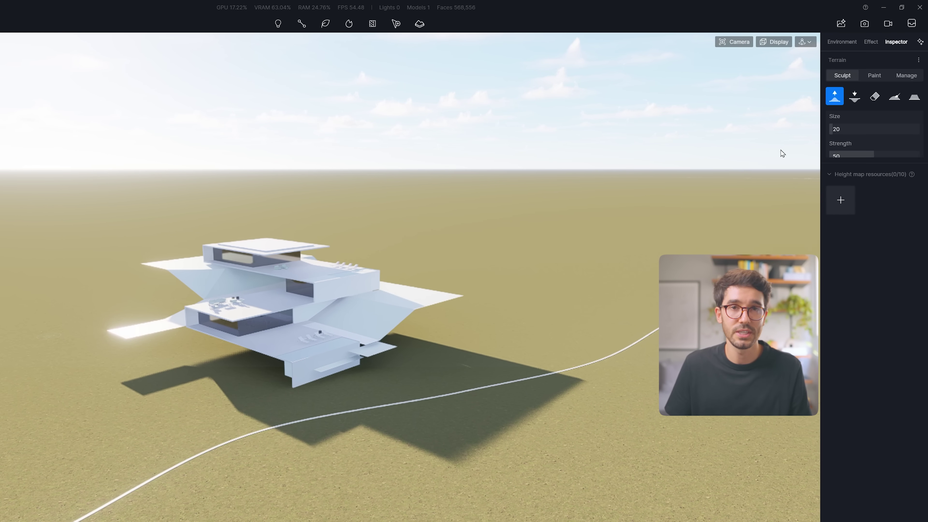
{"action": "left_click", "coordinate": [598, 294]}
{"action": "key", "text": "2"}
{"action": "left_click_drag", "start_coordinate": [451, 277], "coordinate": [452, 276]}
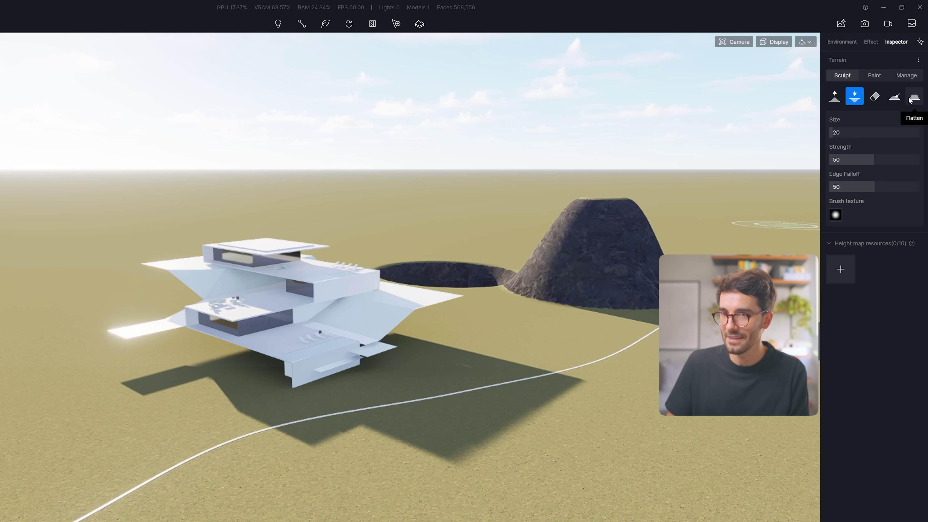
{"action": "key", "text": "ctrl+z"}
{"action": "key", "text": "ctrl+z"}
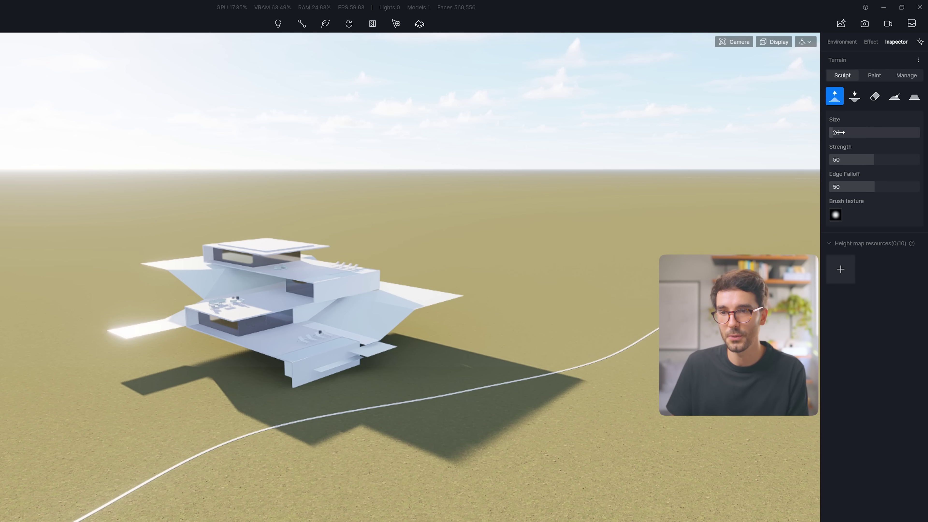
Raise the terrain behind the house gently with a sculpt brush of size 40 and strength 5.
{"action": "left_click_drag", "start_coordinate": [867, 156], "coordinate": [856, 157]}
{"action": "right_click_drag", "start_coordinate": [363, 353], "coordinate": [134, 290]}
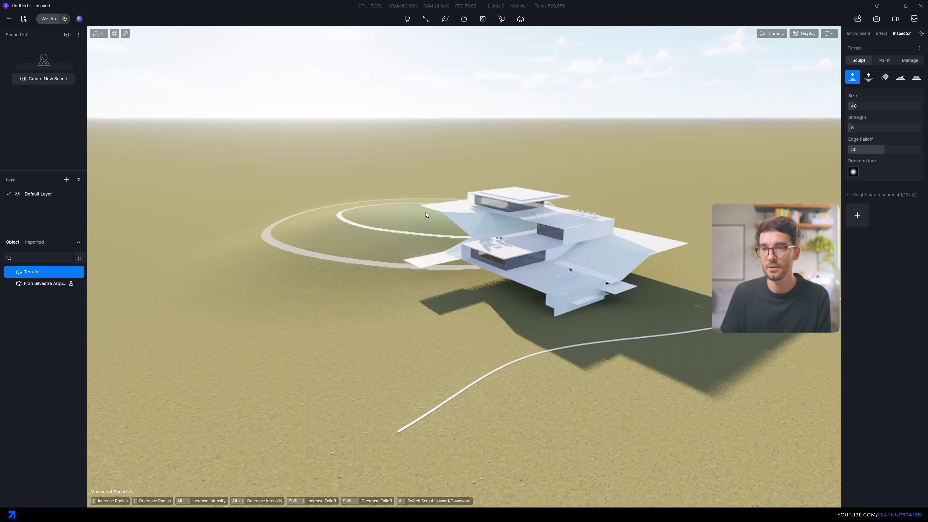
{"action": "scroll", "coordinate": [425, 215], "scroll_direction": "up", "scroll_amount": 8}
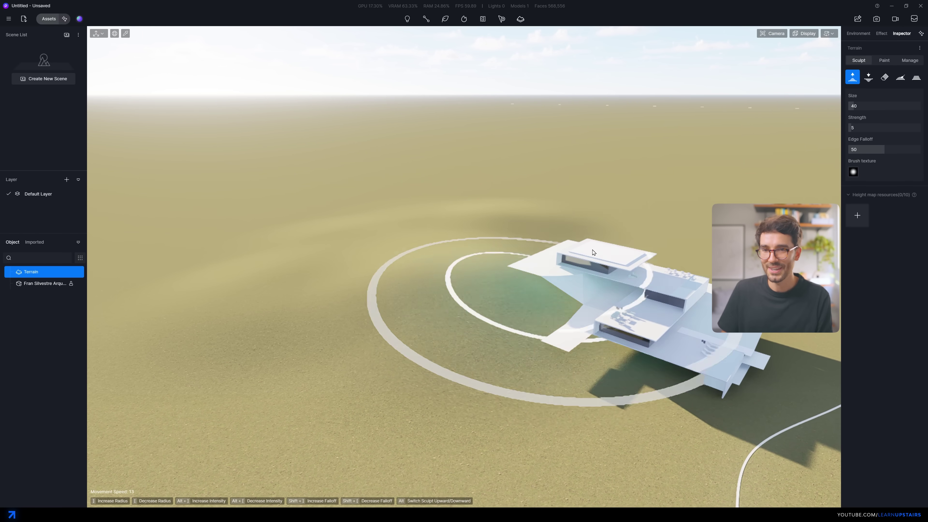
Raise broad hills behind the house and on its far side using sculpt brush sizes of 104.9 and 89.9.
{"action": "left_click_drag", "start_coordinate": [872, 106], "coordinate": [877, 106]}
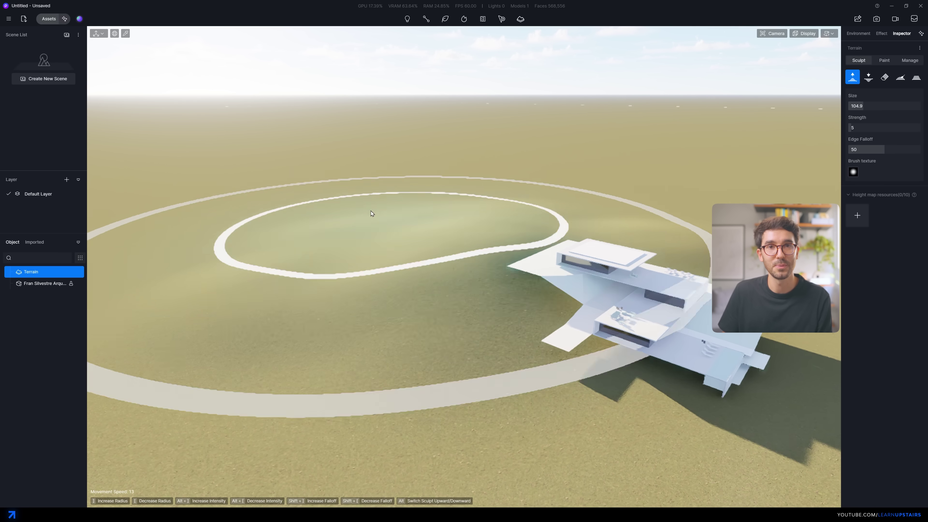
{"action": "mouse_move", "coordinate": [403, 175]}
{"action": "left_mouse_down"}
{"action": "mouse_move", "coordinate": [304, 224]}
{"action": "mouse_move", "coordinate": [497, 191]}
{"action": "mouse_move", "coordinate": [404, 229]}
{"action": "mouse_move", "coordinate": [605, 196]}
{"action": "left_mouse_up"}
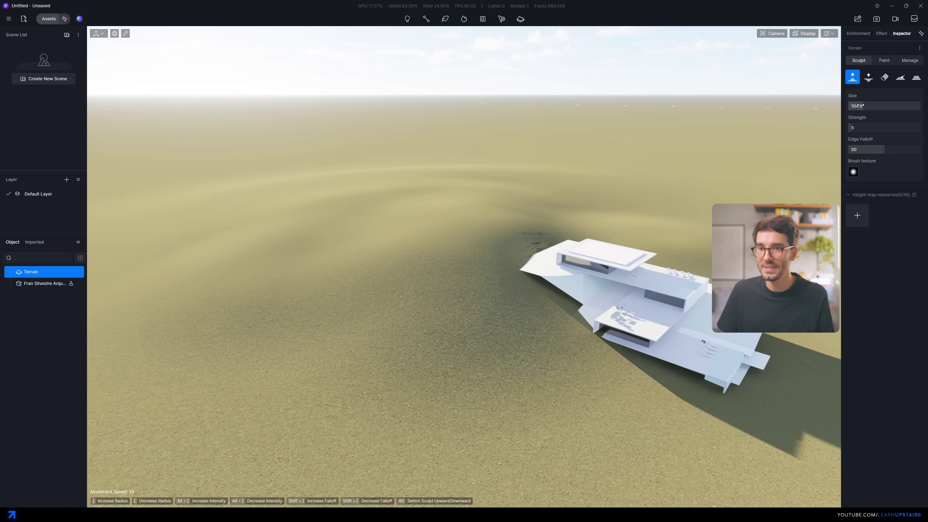
{"action": "key", "text": "d"}
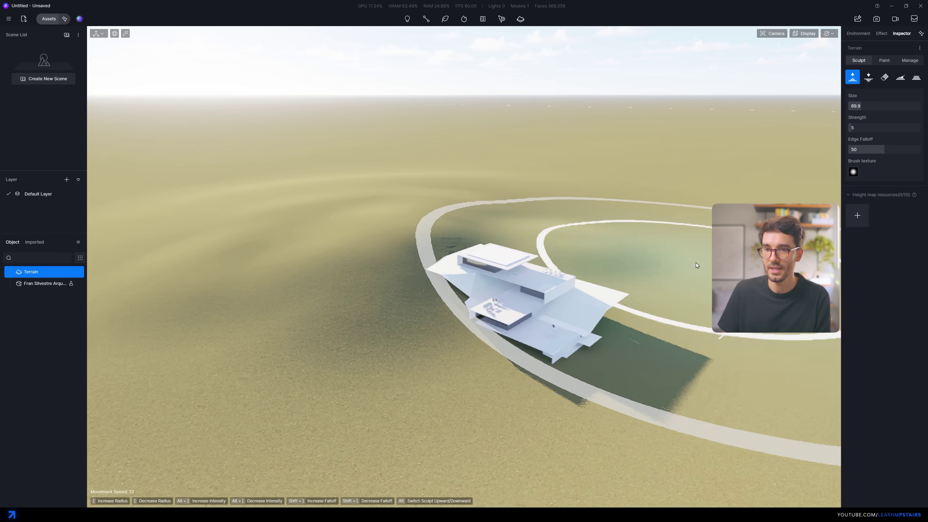
{"action": "mouse_move", "coordinate": [707, 254]}
{"action": "left_mouse_down"}
{"action": "mouse_move", "coordinate": [672, 225]}
{"action": "mouse_move", "coordinate": [651, 243]}
{"action": "mouse_move", "coordinate": [709, 268]}
{"action": "mouse_move", "coordinate": [654, 215]}
{"action": "mouse_move", "coordinate": [535, 203]}
{"action": "left_mouse_up"}
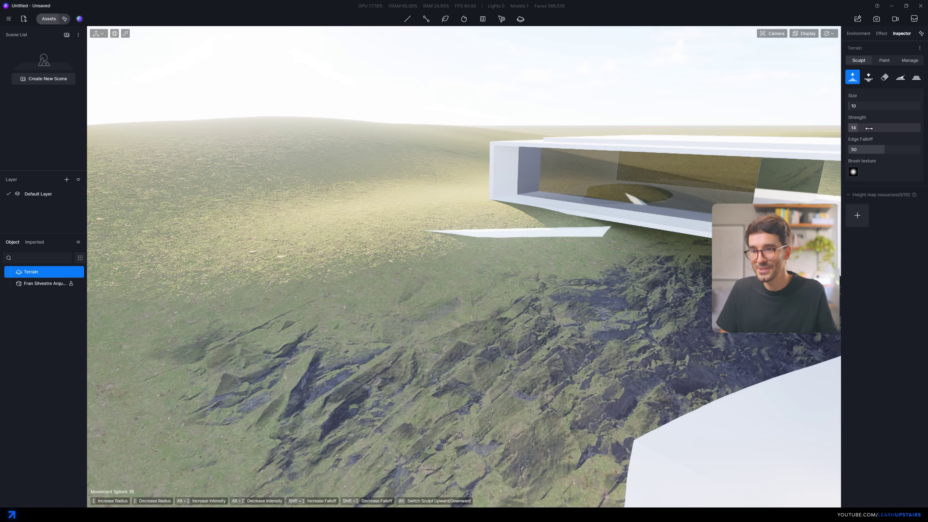
Lower the terrain around the side of the house with a sculpt brush of size 5 and strength 2.
{"action": "type", "text": "2"}
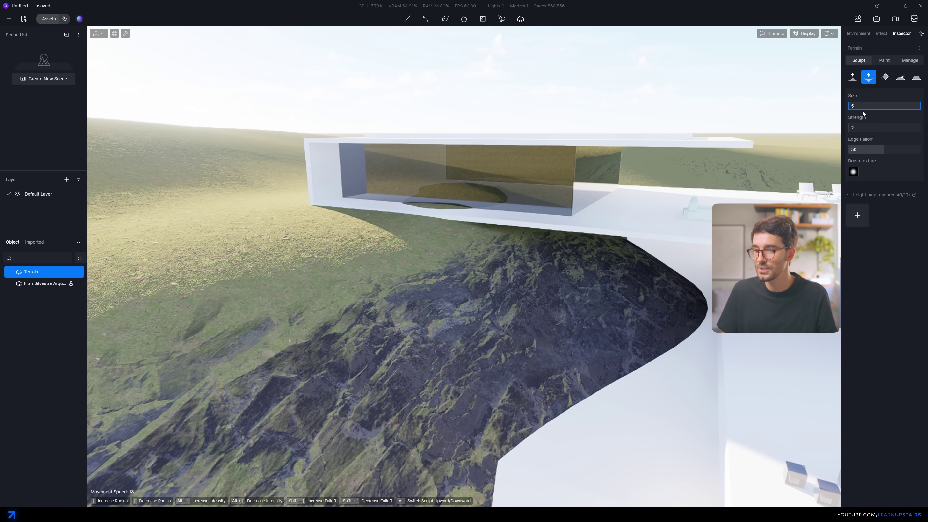
{"action": "mouse_move", "coordinate": [621, 347]}
{"action": "left_mouse_down"}
{"action": "mouse_move", "coordinate": [662, 295]}
{"action": "mouse_move", "coordinate": [589, 348]}
{"action": "mouse_move", "coordinate": [661, 257]}
{"action": "left_mouse_up"}
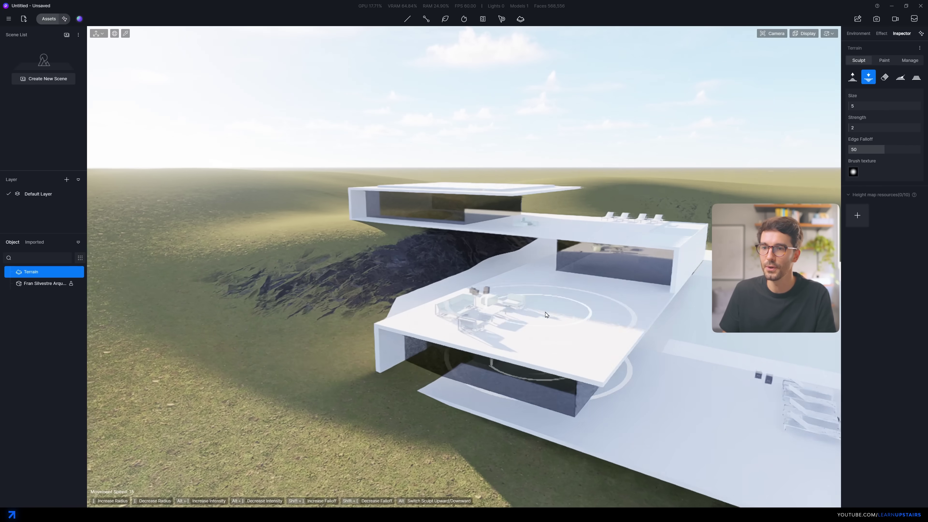
{"action": "scroll", "coordinate": [546, 314], "scroll_direction": "down", "scroll_amount": 2}
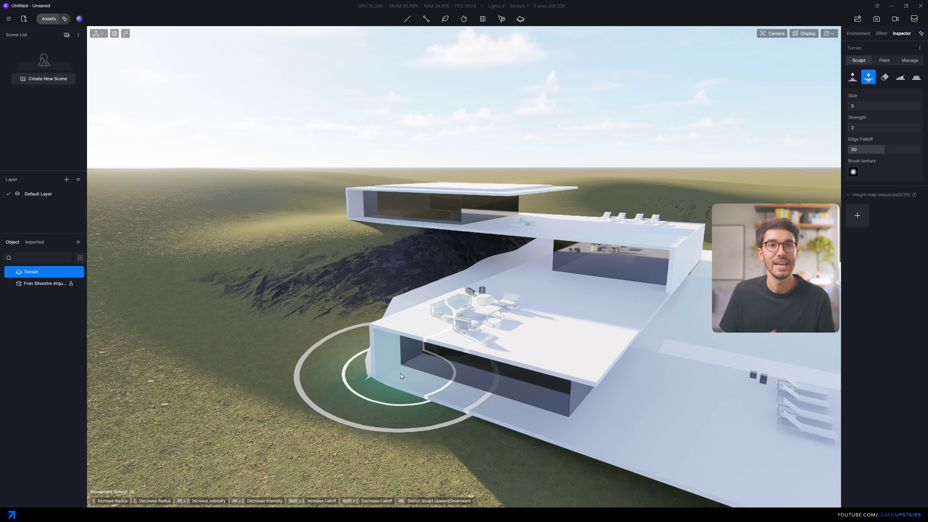
{"action": "right_click_drag", "start_coordinate": [474, 355], "coordinate": [529, 354]}
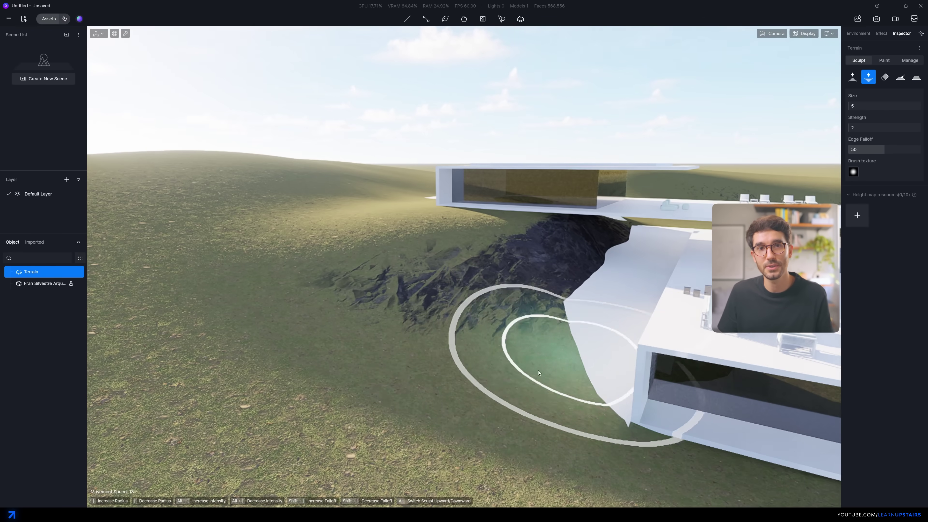
{"action": "mouse_move", "coordinate": [543, 337]}
{"action": "left_mouse_down"}
{"action": "mouse_move", "coordinate": [535, 373]}
{"action": "mouse_move", "coordinate": [474, 400]}
{"action": "mouse_move", "coordinate": [549, 410]}
{"action": "left_mouse_up"}
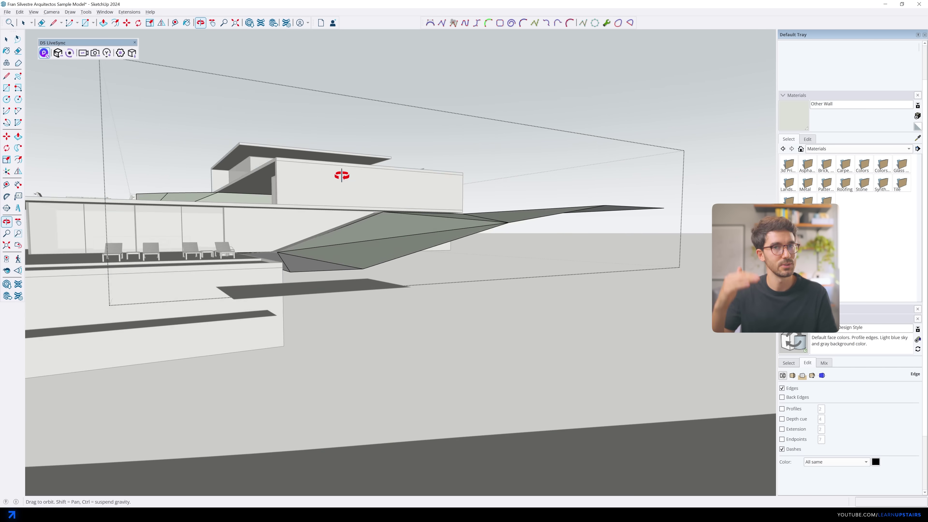
Switch to SketchUp and sync the model and material data once to D5 Render.
{"action": "key", "text": "space"}
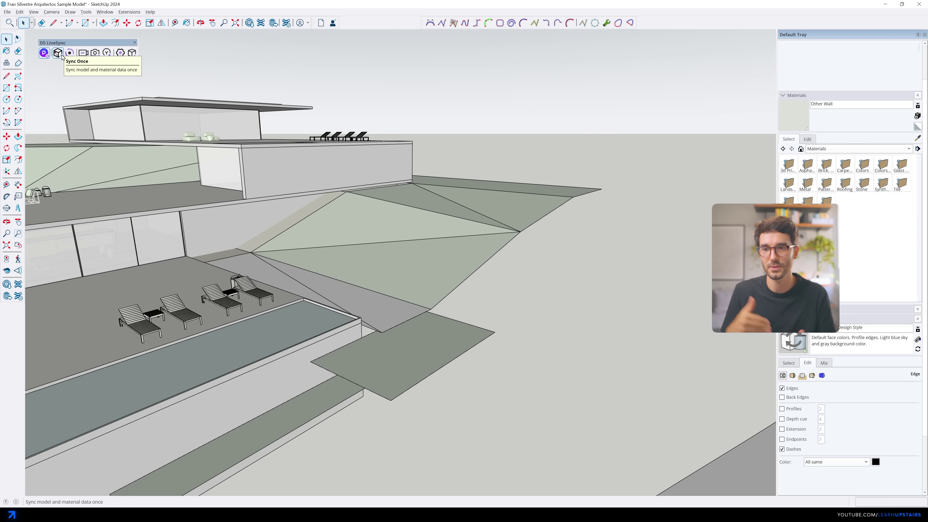
{"action": "left_click", "coordinate": [58, 53]}
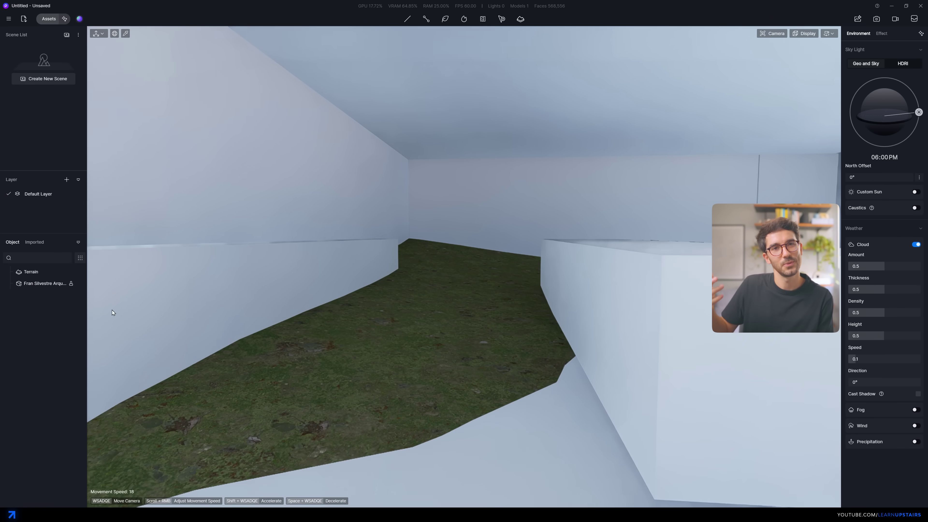
Lower the terrain poking through the house floor in D5 Render with a sculpt brush of size 10 and strength 1.
{"action": "left_click", "coordinate": [54, 271]}
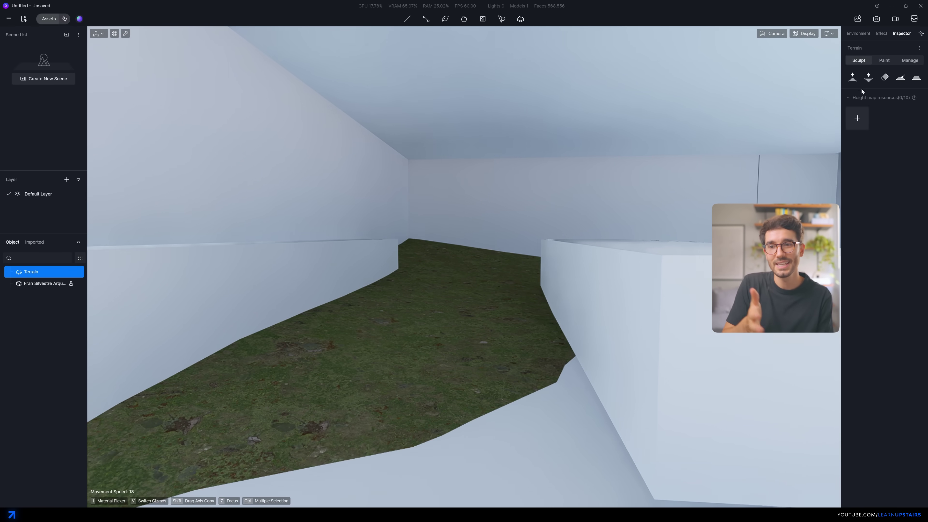
{"action": "left_click", "coordinate": [868, 77]}
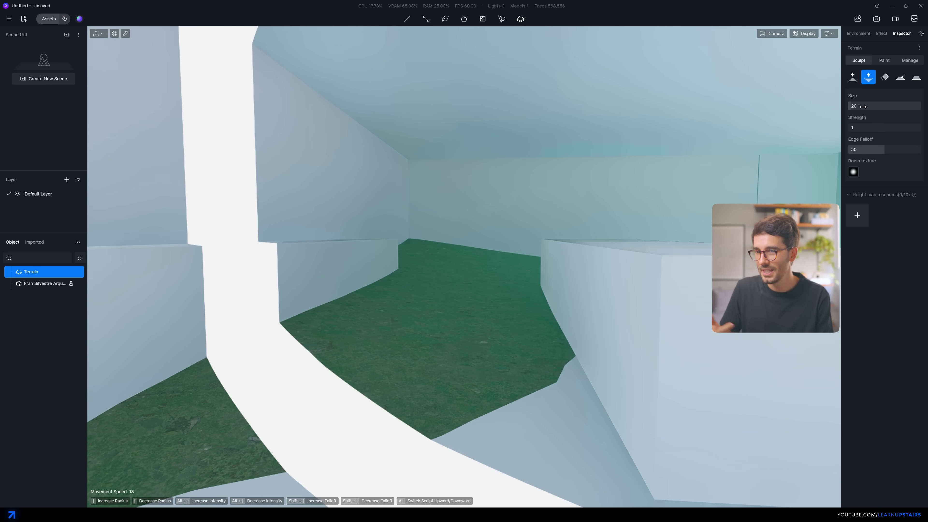
{"action": "type", "text": "10"}
{"action": "mouse_move", "coordinate": [496, 281]}
{"action": "left_mouse_down"}
{"action": "mouse_move", "coordinate": [501, 269]}
{"action": "mouse_move", "coordinate": [489, 263]}
{"action": "mouse_move", "coordinate": [445, 271]}
{"action": "left_mouse_up"}
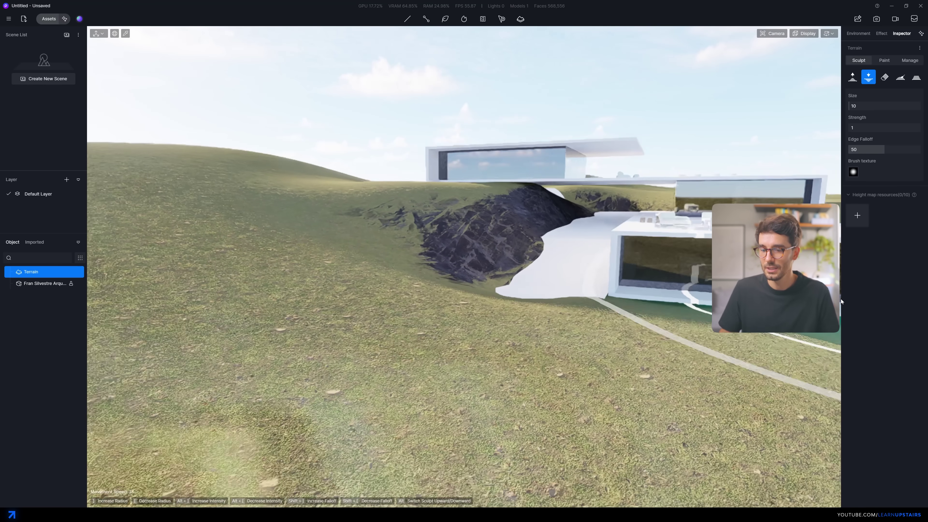
{"action": "key", "text": "Escape"}
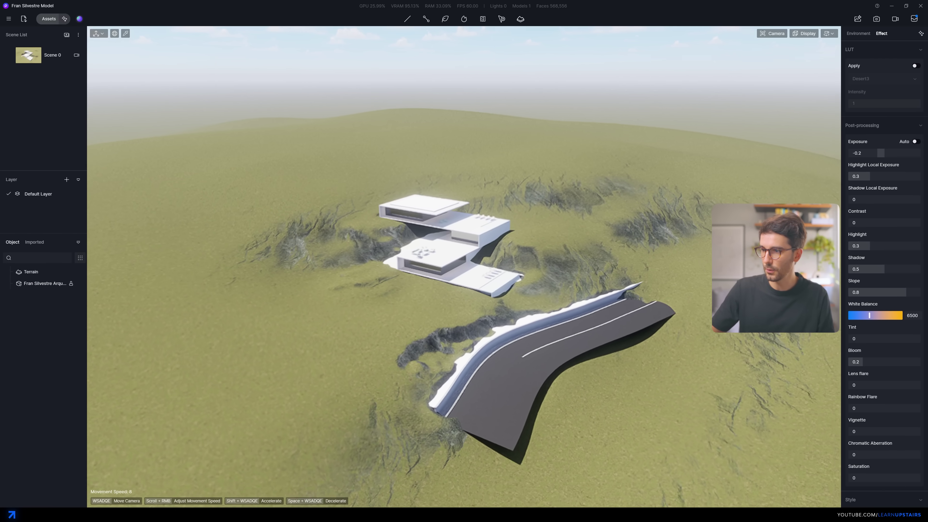
Set the erosion of the terrain's slope texture to 5.
{"action": "key", "text": "w"}
{"action": "key", "text": "w"}
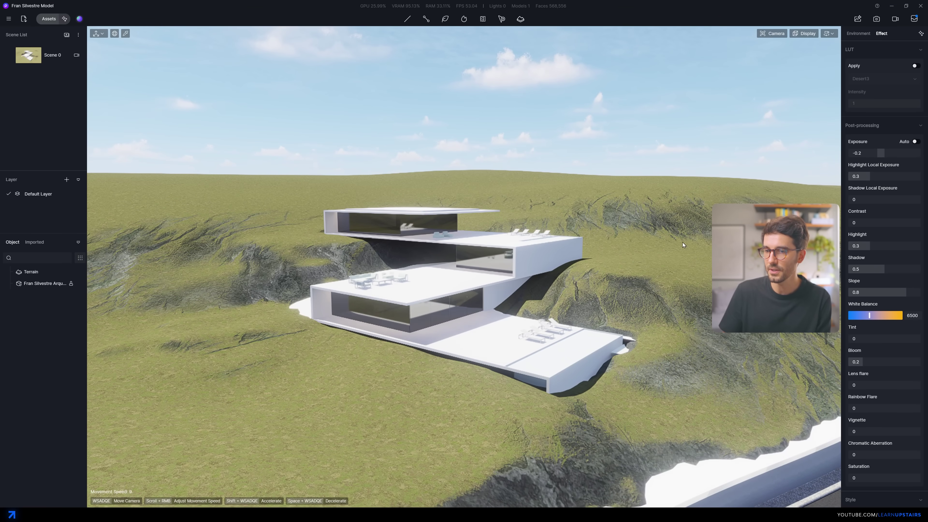
{"action": "left_click", "coordinate": [683, 244]}
{"action": "left_click", "coordinate": [884, 60]}
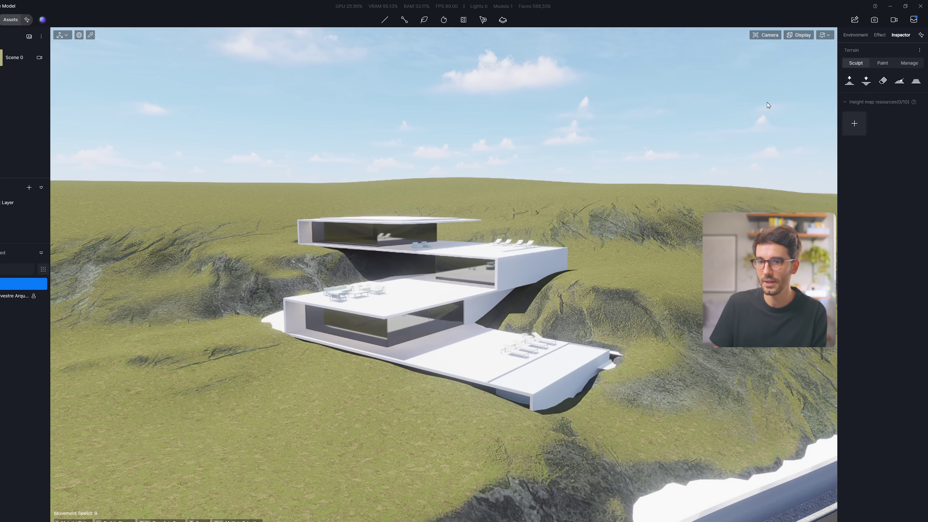
{"action": "left_click", "coordinate": [915, 223]}
{"action": "left_click", "coordinate": [766, 256]}
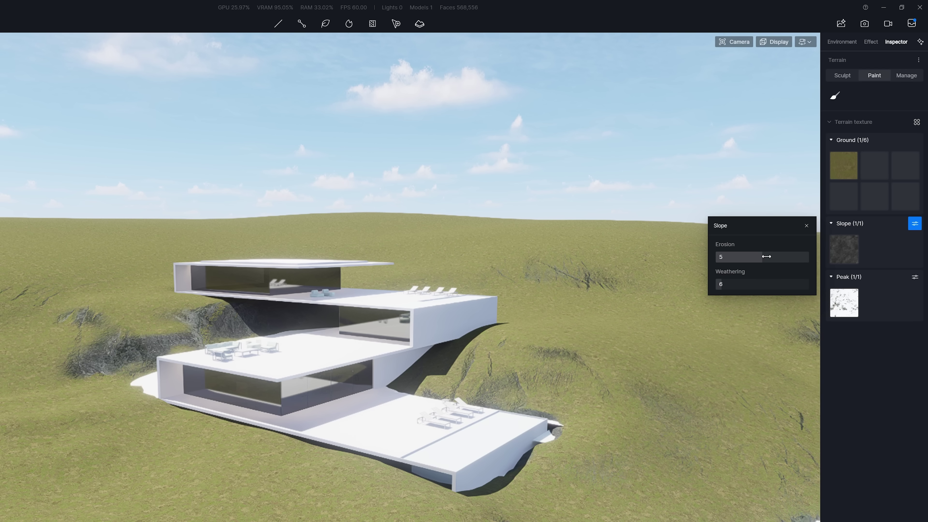
Add the Mossy Ground material from the online library as the terrain's second ground texture.
{"action": "key", "text": "Return"}
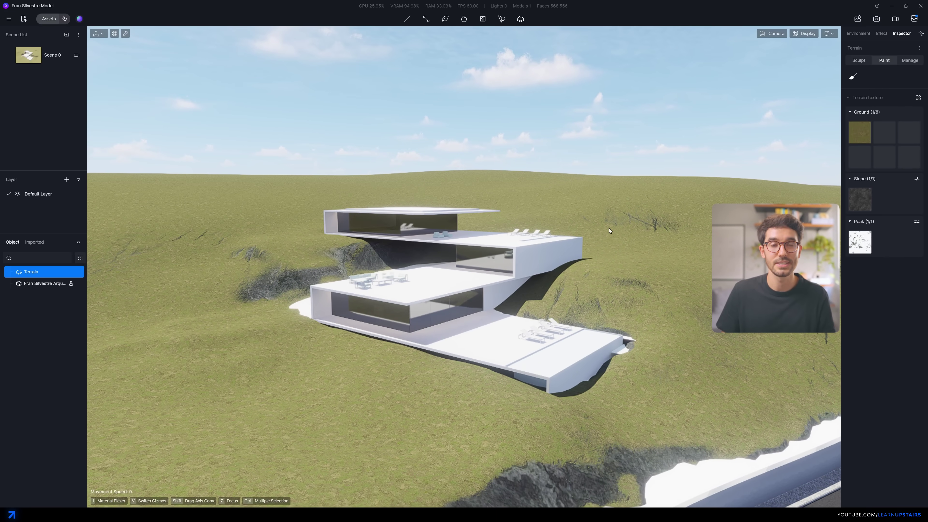
{"action": "right_click_drag", "start_coordinate": [434, 141], "coordinate": [465, 221]}
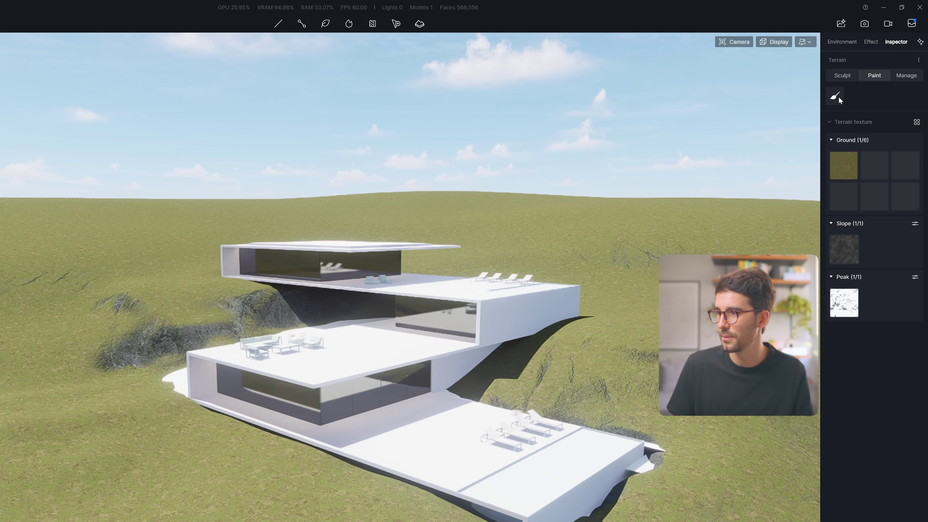
{"action": "left_click", "coordinate": [874, 165]}
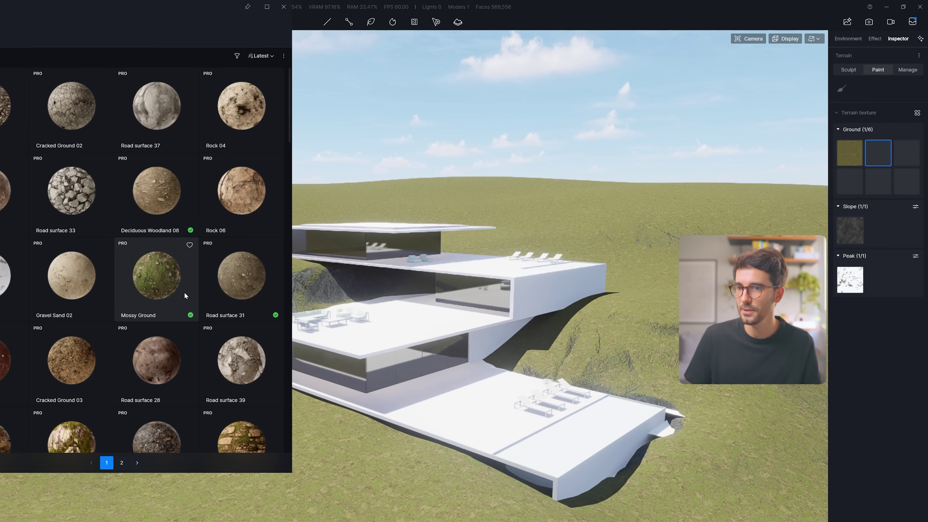
{"action": "left_click", "coordinate": [182, 293]}
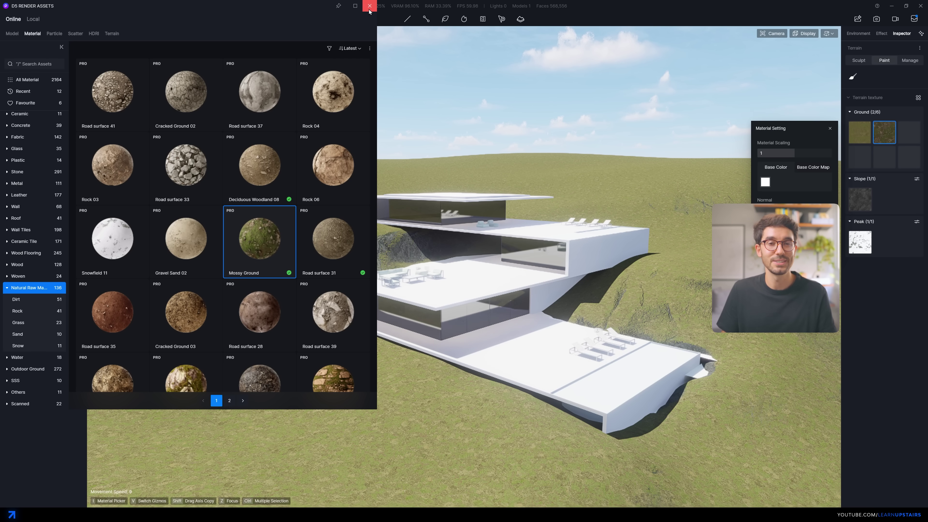
{"action": "left_click", "coordinate": [369, 6]}
Paint a Mossy Ground patch on the hillside beside the house with brush size 15, strength 97 and edge falloff 13.
{"action": "left_click", "coordinate": [853, 76]}
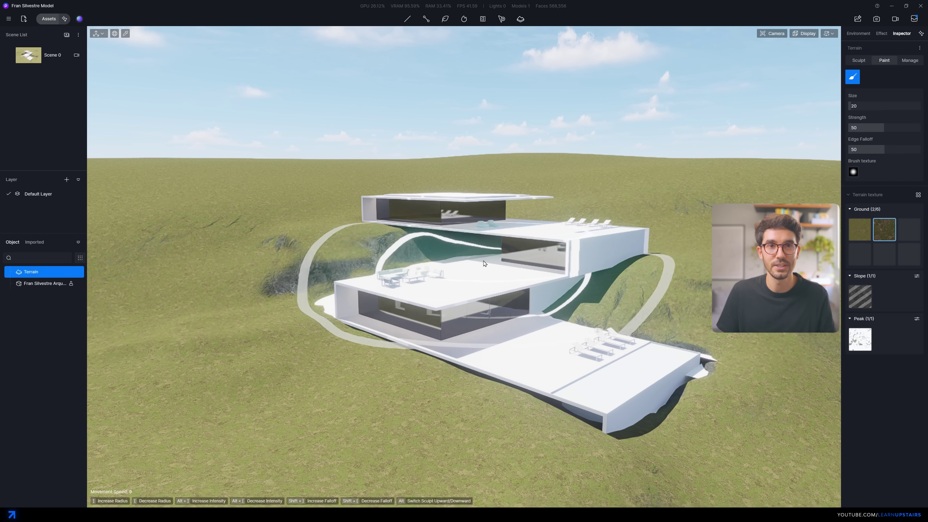
{"action": "left_click_drag", "start_coordinate": [871, 127], "coordinate": [918, 128]}
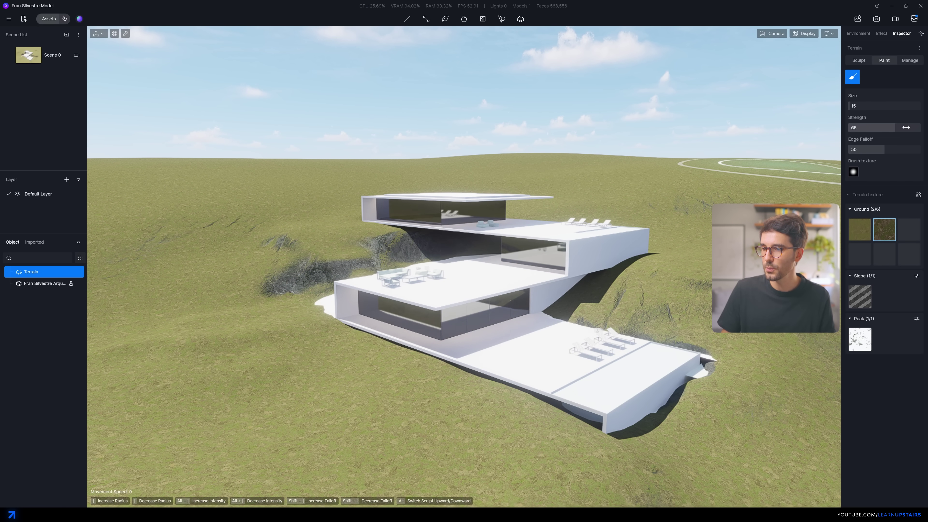
{"action": "scroll", "coordinate": [442, 365], "scroll_direction": "up", "scroll_amount": 10}
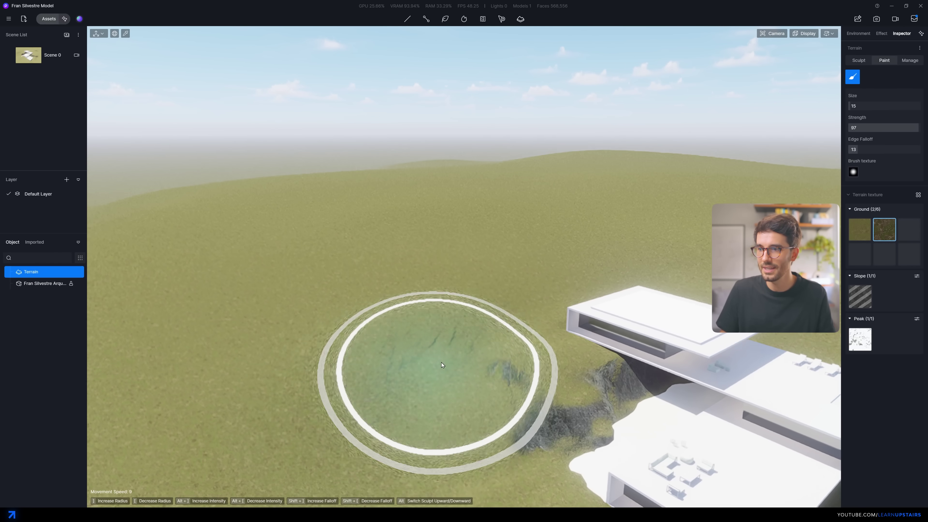
{"action": "scroll", "coordinate": [442, 365], "scroll_direction": "down", "scroll_amount": 5}
{"action": "mouse_move", "coordinate": [263, 340]}
{"action": "left_mouse_down"}
{"action": "mouse_move", "coordinate": [390, 267]}
{"action": "mouse_move", "coordinate": [495, 306]}
{"action": "left_mouse_up"}
Extend the Mossy Ground patch and paint more irregular patches behind and on the other side of the house with brush size 7.
{"action": "scroll", "coordinate": [495, 306], "scroll_direction": "down", "scroll_amount": 3}
{"action": "key", "text": "bracketleft"}
{"action": "key", "text": "bracketleft"}
{"action": "key", "text": "bracketleft"}
{"action": "key", "text": "bracketleft"}
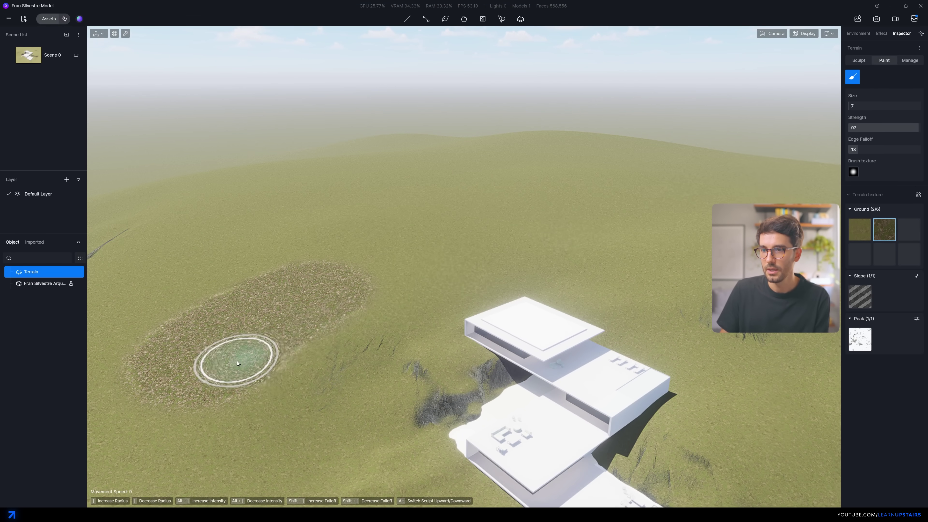
{"action": "scroll", "coordinate": [482, 259], "scroll_direction": "down", "scroll_amount": 3}
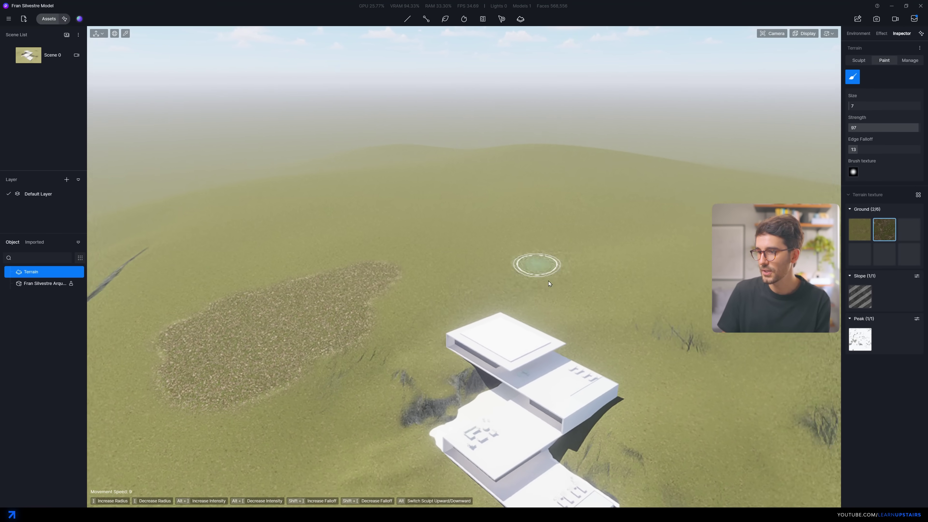
{"action": "mouse_move", "coordinate": [486, 229]}
{"action": "left_mouse_down"}
{"action": "mouse_move", "coordinate": [515, 246]}
{"action": "mouse_move", "coordinate": [652, 257]}
{"action": "mouse_move", "coordinate": [669, 294]}
{"action": "mouse_move", "coordinate": [658, 316]}
{"action": "mouse_move", "coordinate": [694, 424]}
{"action": "mouse_move", "coordinate": [735, 453]}
{"action": "left_mouse_up"}
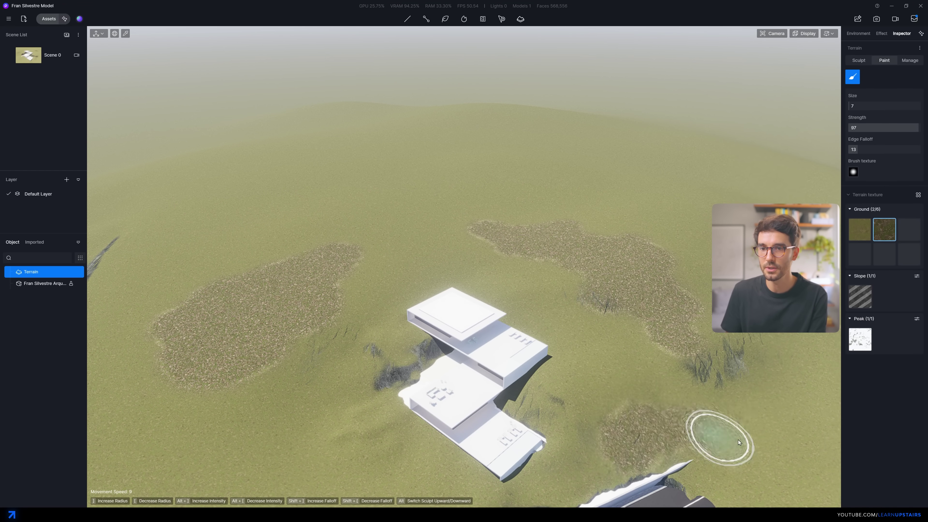
Paint further Mossy Ground patches on the slope near the road and farther back on the hillside.
{"action": "key", "text": "d"}
{"action": "key", "text": "a"}
{"action": "mouse_move", "coordinate": [366, 402]}
{"action": "left_mouse_down"}
{"action": "mouse_move", "coordinate": [389, 395]}
{"action": "mouse_move", "coordinate": [433, 428]}
{"action": "mouse_move", "coordinate": [434, 382]}
{"action": "mouse_move", "coordinate": [327, 405]}
{"action": "mouse_move", "coordinate": [466, 419]}
{"action": "mouse_move", "coordinate": [446, 421]}
{"action": "left_mouse_up"}
{"action": "right_click_drag", "start_coordinate": [446, 421], "coordinate": [505, 433]}
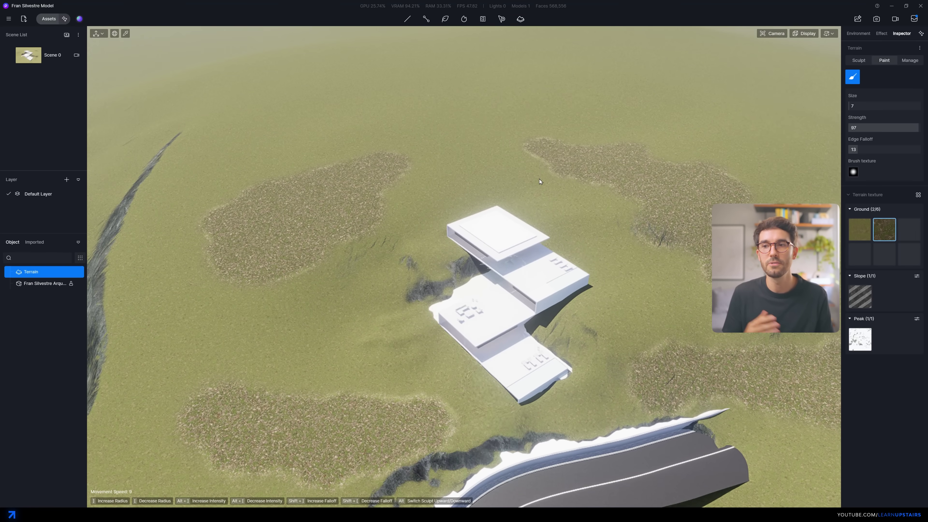
{"action": "mouse_move", "coordinate": [341, 124]}
{"action": "left_mouse_down"}
{"action": "mouse_move", "coordinate": [420, 110]}
{"action": "mouse_move", "coordinate": [345, 113]}
{"action": "mouse_move", "coordinate": [470, 86]}
{"action": "mouse_move", "coordinate": [534, 174]}
{"action": "left_mouse_up"}
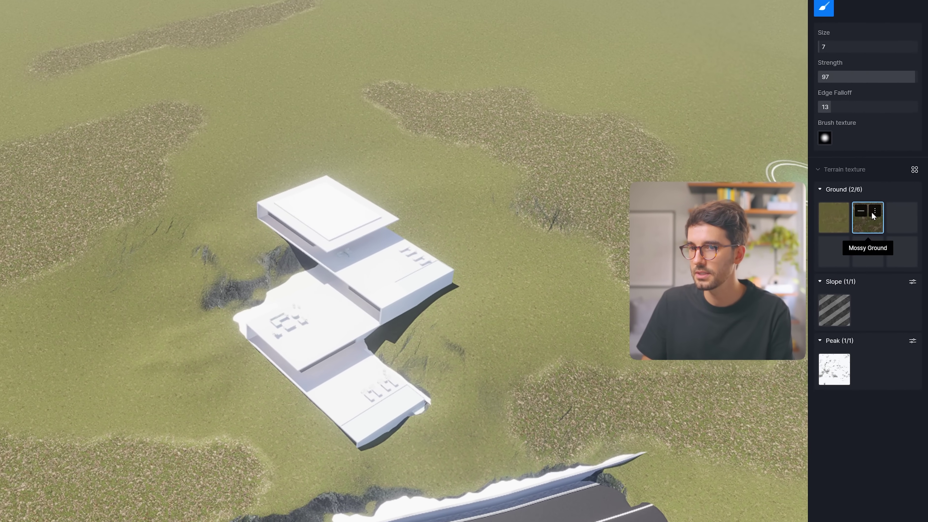
Create a scatter area from the painted Mossy Ground texture and rename it Scatter Trees.
{"action": "right_click", "coordinate": [888, 224]}
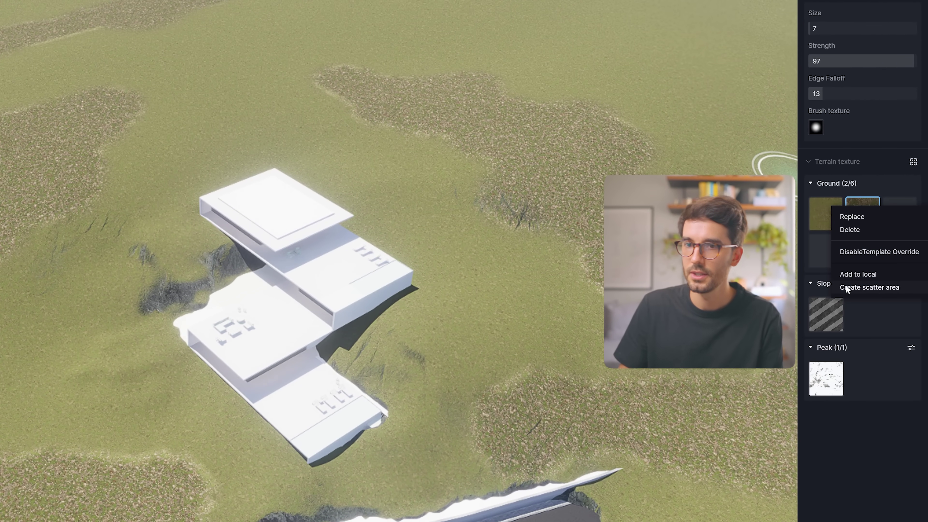
{"action": "left_click", "coordinate": [877, 288]}
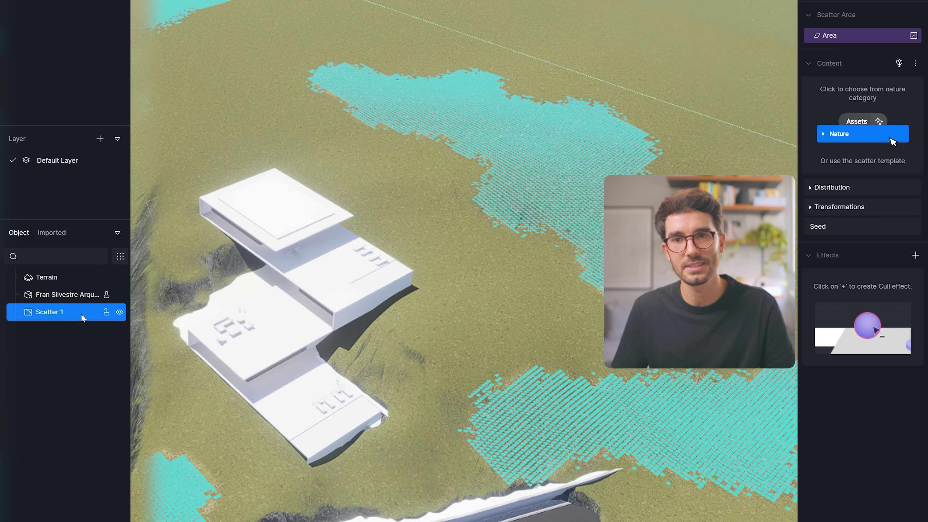
{"action": "right_click", "coordinate": [60, 311]}
{"action": "left_click", "coordinate": [97, 371]}
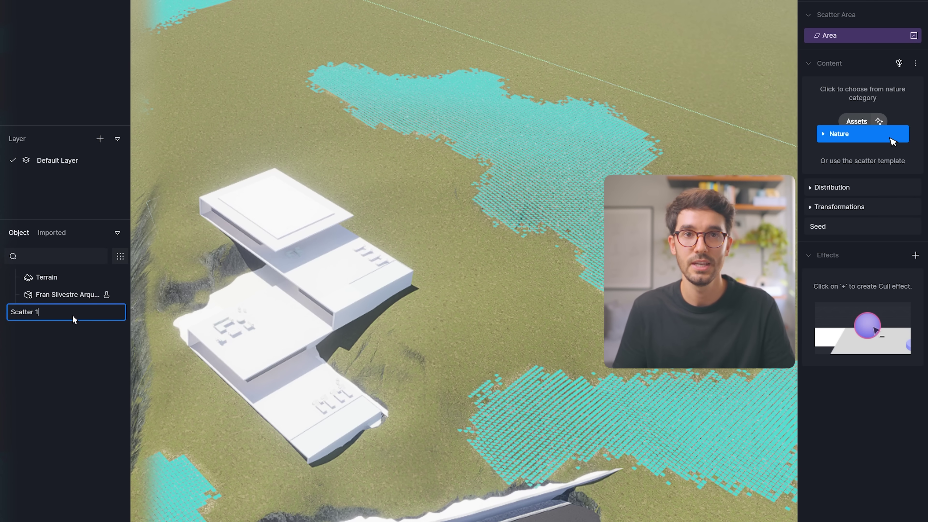
{"action": "key", "text": "BackSpace"}
{"action": "type", "text": "Trees"}
{"action": "key", "text": "Return"}
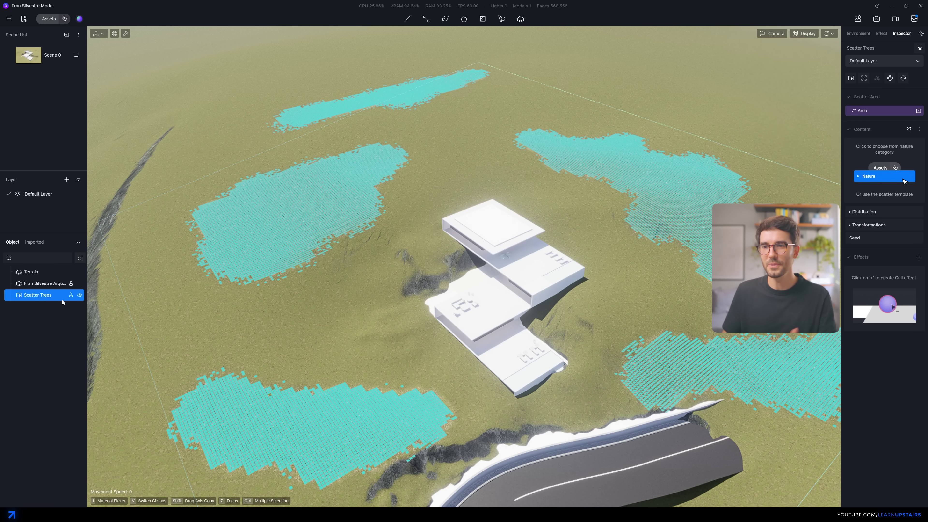
Add the Broadleaf models Eucalyptus tereticornis 02, Betula nigra 02 and Eucalyptus spp 03 to the Scatter Trees content.
{"action": "left_click", "coordinate": [904, 177]}
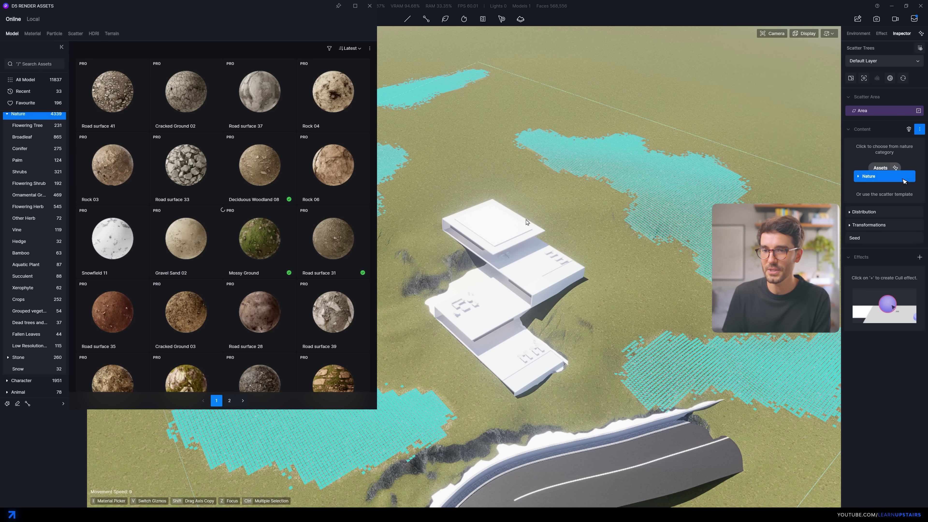
{"action": "left_click", "coordinate": [32, 137]}
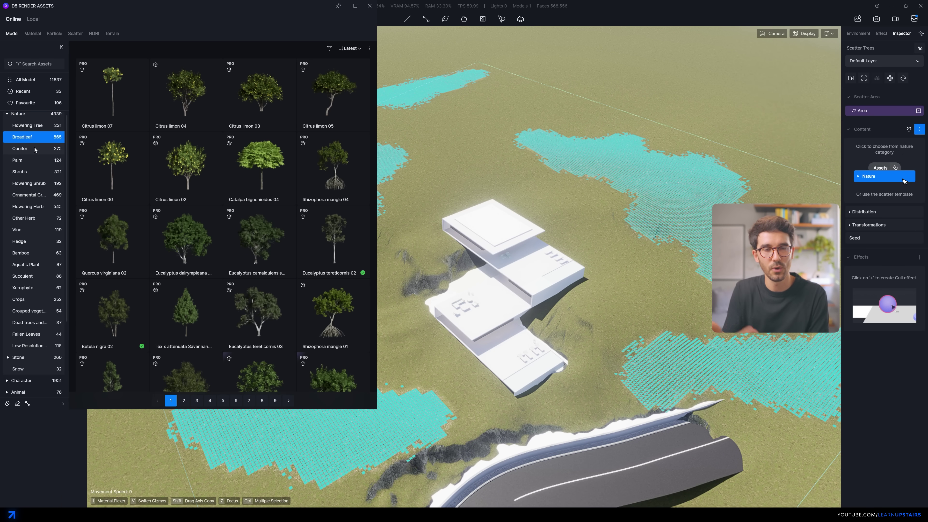
{"action": "left_click", "coordinate": [334, 250]}
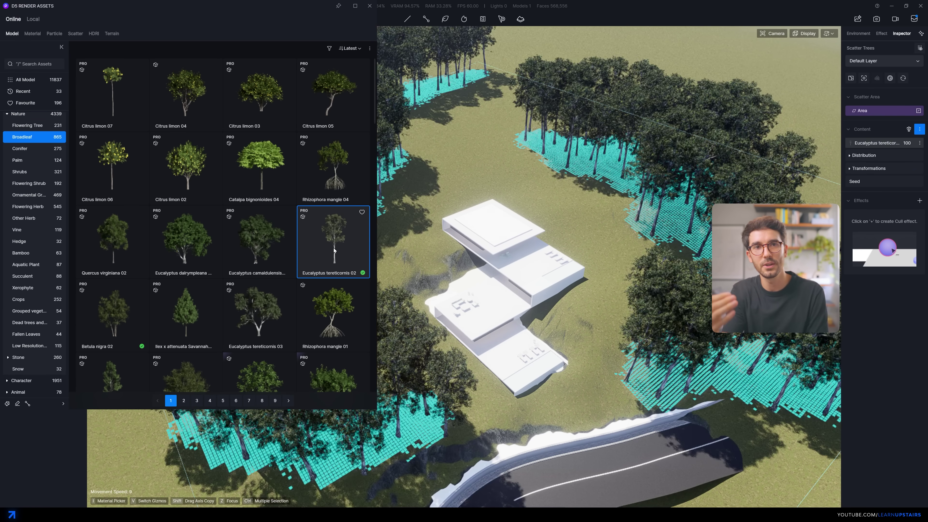
{"action": "left_click", "coordinate": [118, 312]}
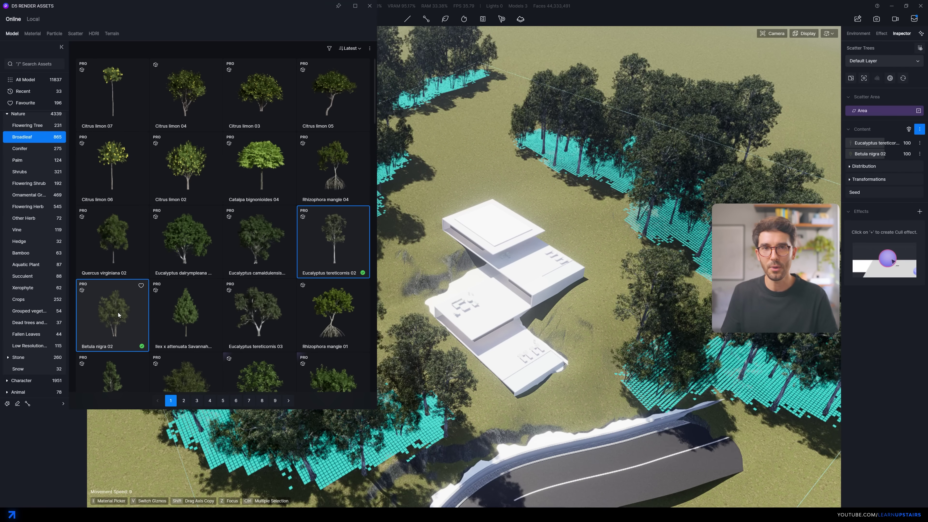
{"action": "scroll", "coordinate": [179, 313], "scroll_direction": "down", "scroll_amount": 3}
{"action": "left_click", "coordinate": [113, 342]}
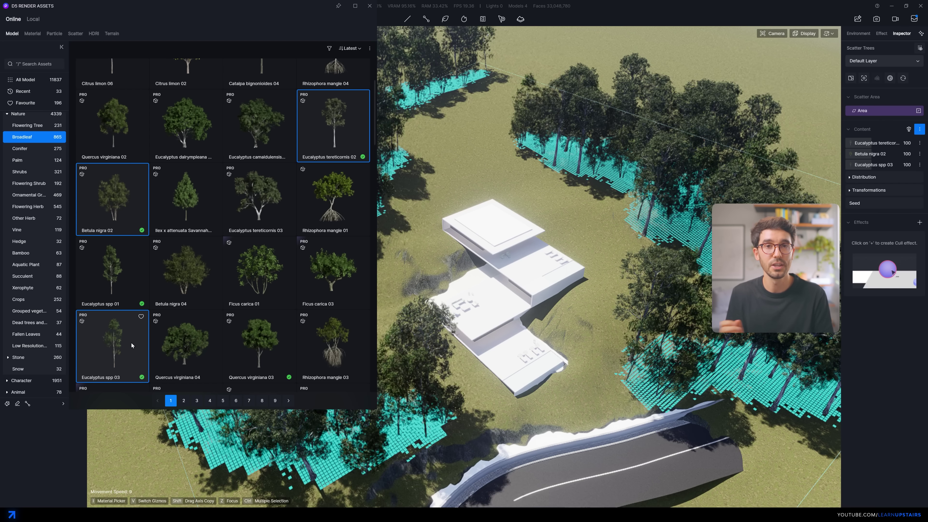
{"action": "left_click", "coordinate": [370, 6]}
Apply a patchy black-and-white preset map from the Preset Library to the distribution of Scatter Trees.
{"action": "middle_click_drag", "start_coordinate": [475, 263], "coordinate": [529, 271]}
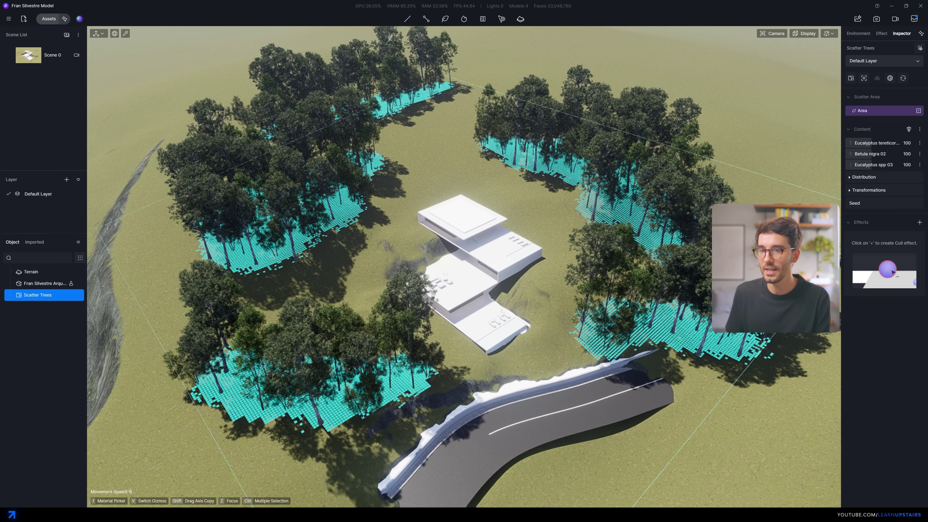
{"action": "left_click", "coordinate": [867, 179]}
{"action": "left_click", "coordinate": [854, 202]}
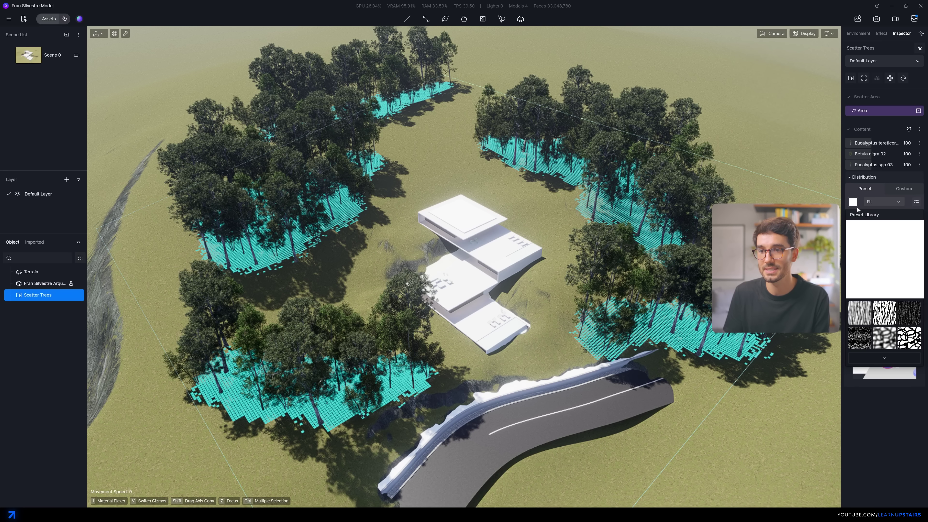
{"action": "left_click", "coordinate": [886, 358]}
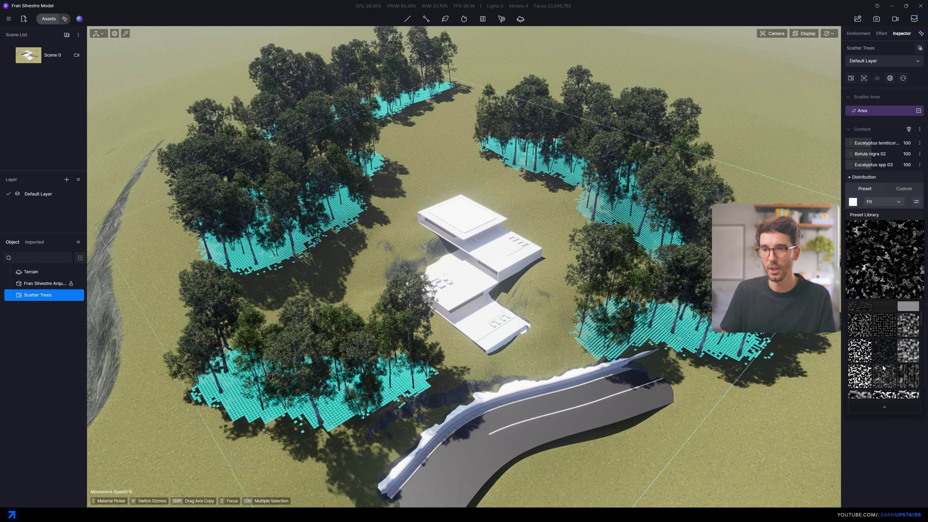
{"action": "scroll", "coordinate": [886, 363], "scroll_direction": "down", "scroll_amount": 1}
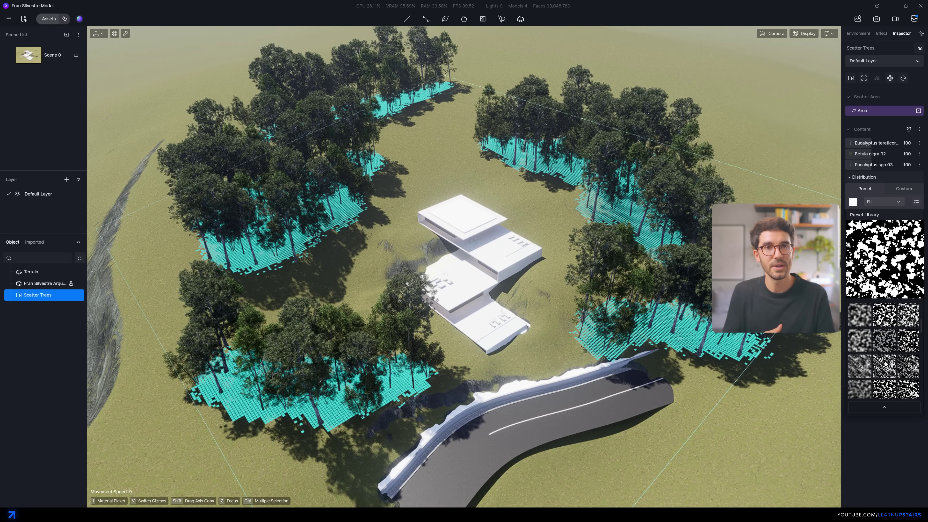
{"action": "left_click", "coordinate": [889, 321]}
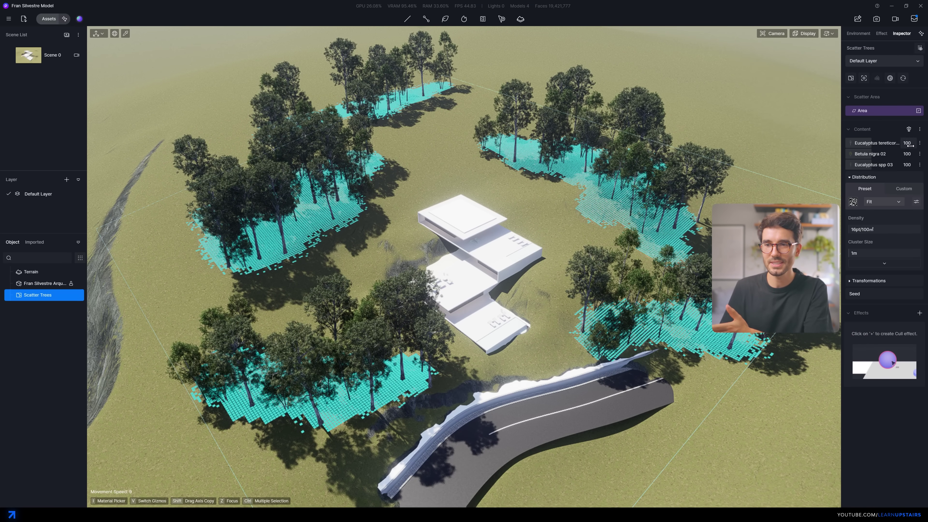
Examine the individual content settings of Eucalyptus tereticornis 02 and how its trees stand around the house.
{"action": "left_click", "coordinate": [885, 146]}
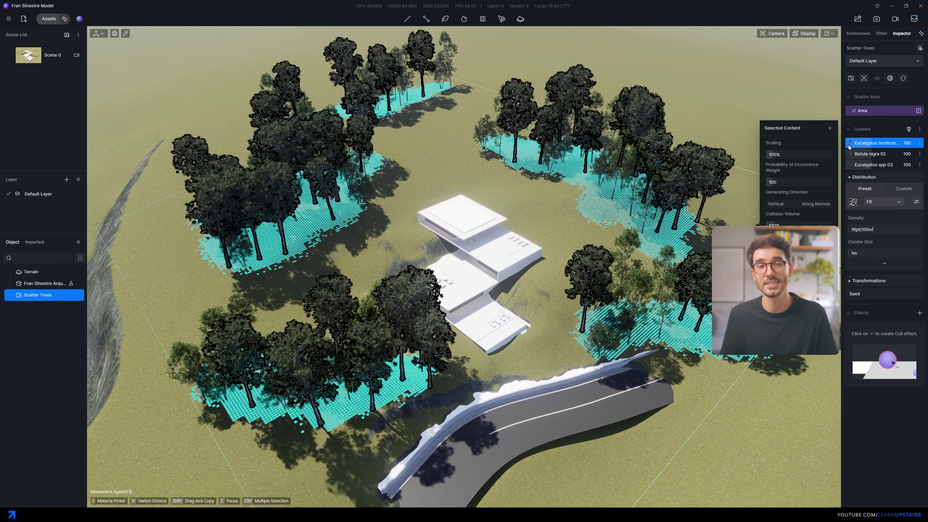
{"action": "left_click", "coordinate": [830, 128]}
{"action": "scroll", "coordinate": [475, 256], "scroll_direction": "down", "scroll_amount": 5}
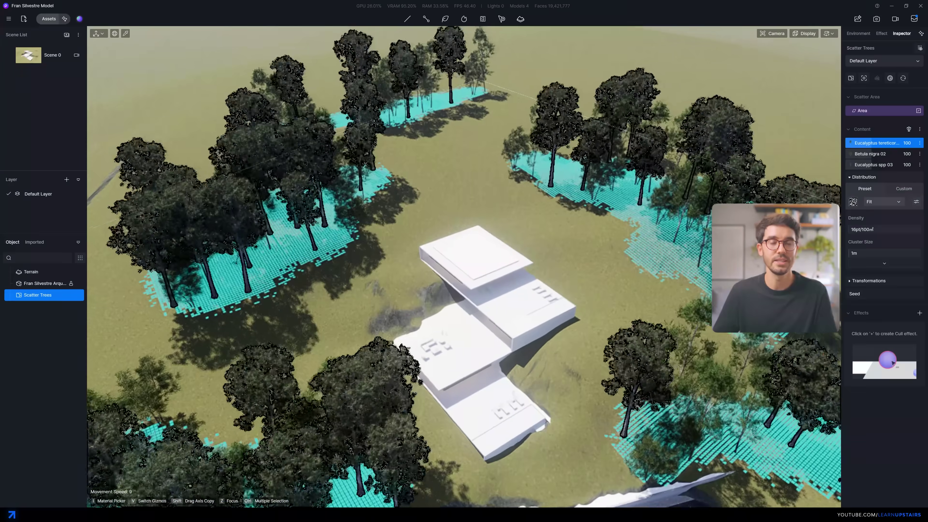
{"action": "scroll", "coordinate": [464, 267], "scroll_direction": "down", "scroll_amount": 5}
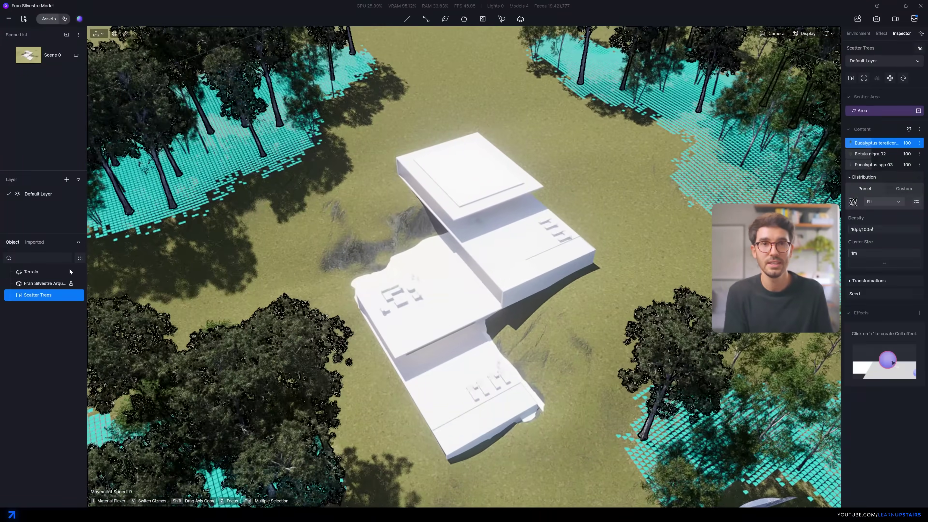
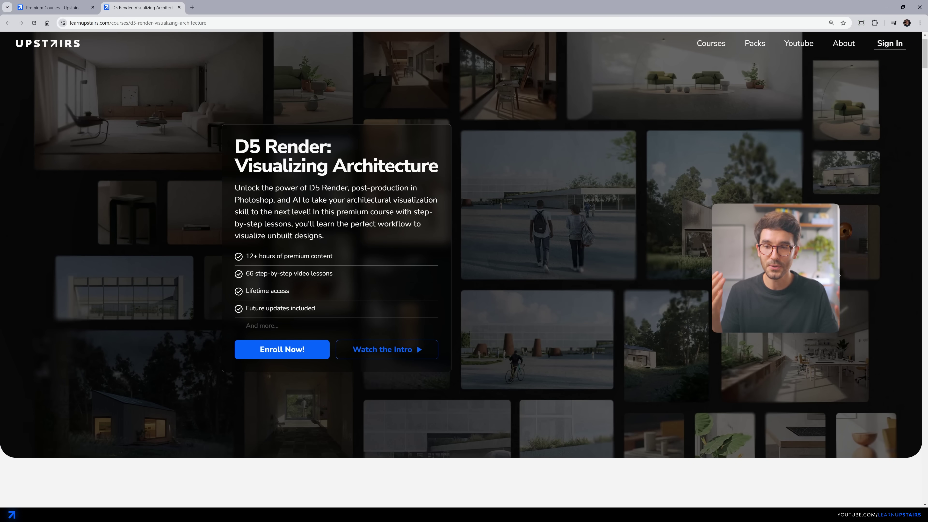
Switch to the browser and review the D5 Render: Visualizing Architecture course page, expanding curriculum modules 1 to 4 to read their lessons.
{"action": "scroll", "coordinate": [839, 276], "scroll_direction": "down", "scroll_amount": 15}
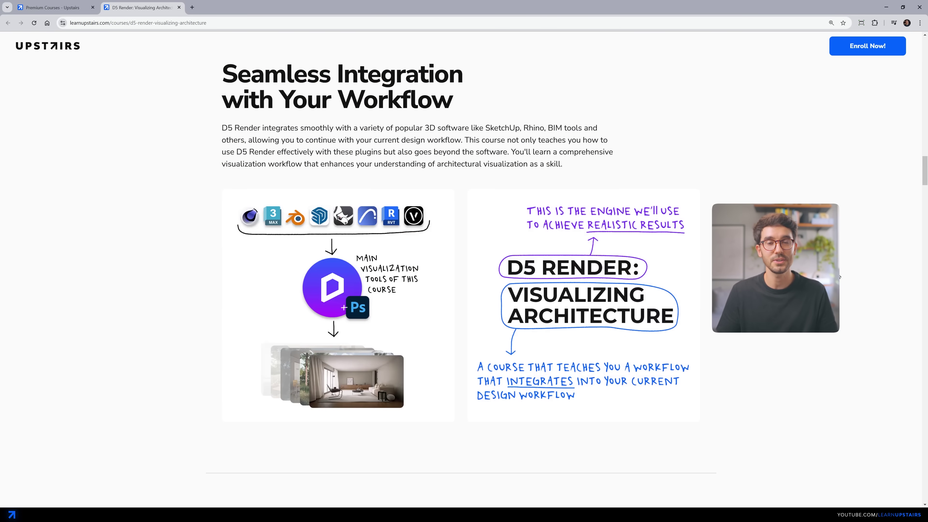
{"action": "scroll", "coordinate": [839, 277], "scroll_direction": "down", "scroll_amount": 10}
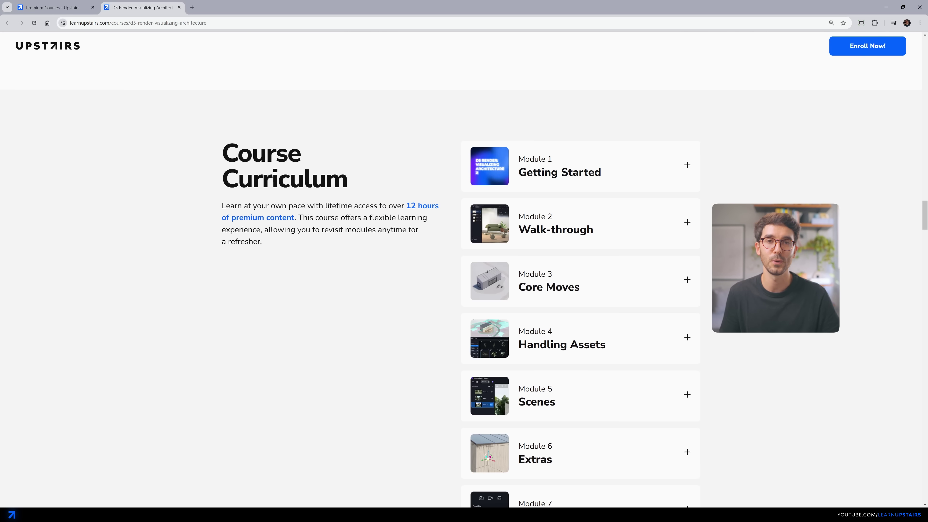
{"action": "left_click", "coordinate": [677, 176]}
{"action": "scroll", "coordinate": [675, 205], "scroll_direction": "down", "scroll_amount": 5}
{"action": "left_click", "coordinate": [672, 244]}
{"action": "scroll", "coordinate": [640, 178], "scroll_direction": "down", "scroll_amount": 5}
{"action": "left_click", "coordinate": [640, 179]}
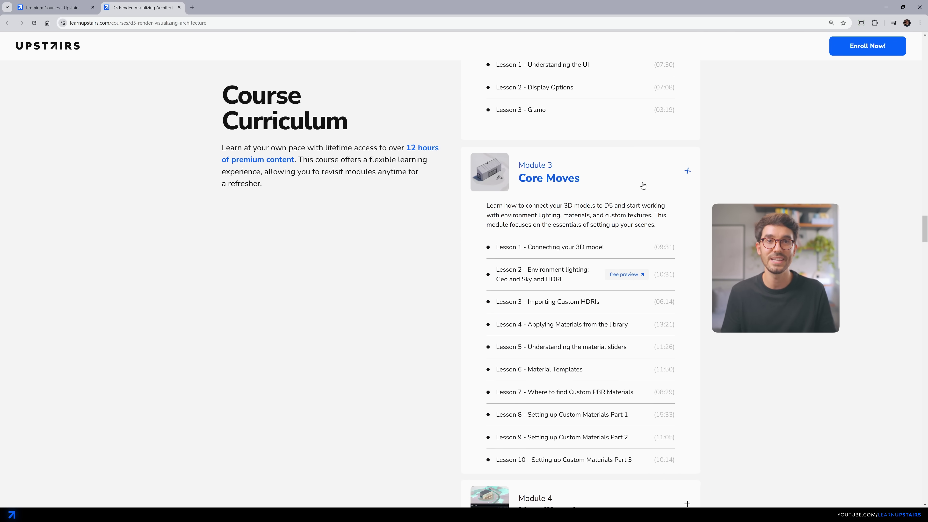
{"action": "scroll", "coordinate": [643, 183], "scroll_direction": "down", "scroll_amount": 2}
{"action": "scroll", "coordinate": [628, 205], "scroll_direction": "down", "scroll_amount": 4}
{"action": "left_click", "coordinate": [687, 233]}
{"action": "scroll", "coordinate": [543, 183], "scroll_direction": "down", "scroll_amount": 4}
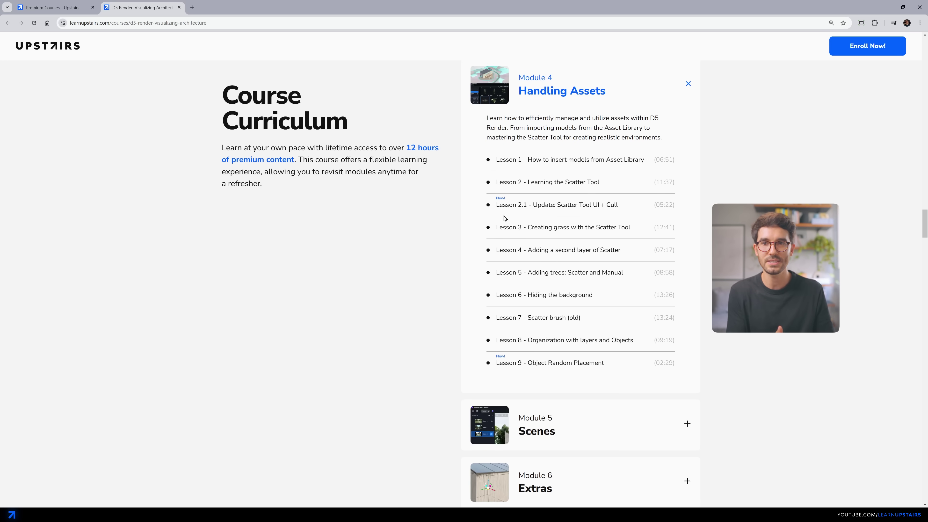
Read on through the remaining curriculum modules to the instructor section of the course page.
{"action": "scroll", "coordinate": [619, 219], "scroll_direction": "down", "scroll_amount": 5}
{"action": "scroll", "coordinate": [619, 219], "scroll_direction": "down", "scroll_amount": 5}
{"action": "left_click", "coordinate": [604, 236]}
{"action": "scroll", "coordinate": [527, 238], "scroll_direction": "down", "scroll_amount": 2}
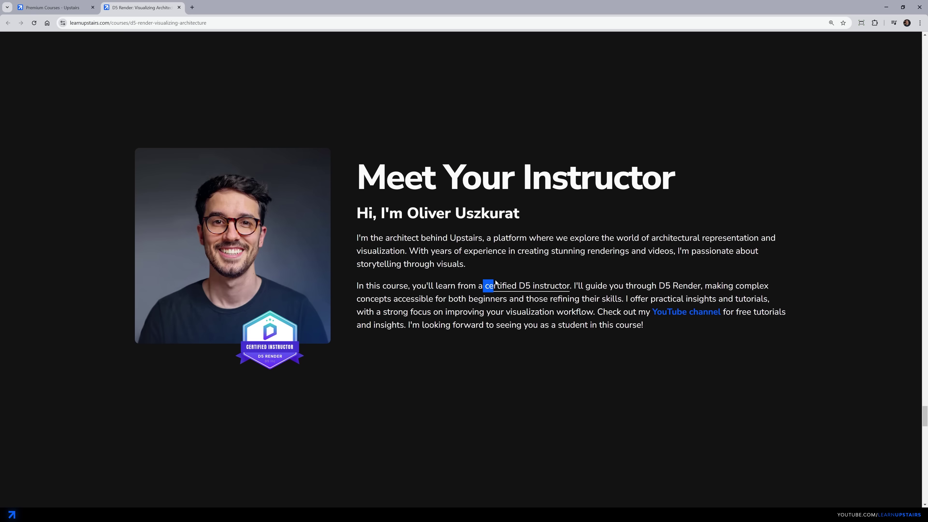
Highlight "certified D5 instructor" on the course page, and switch to Poliigon to browse the My Assets library.
{"action": "left_click_drag", "start_coordinate": [549, 282], "coordinate": [573, 284]}
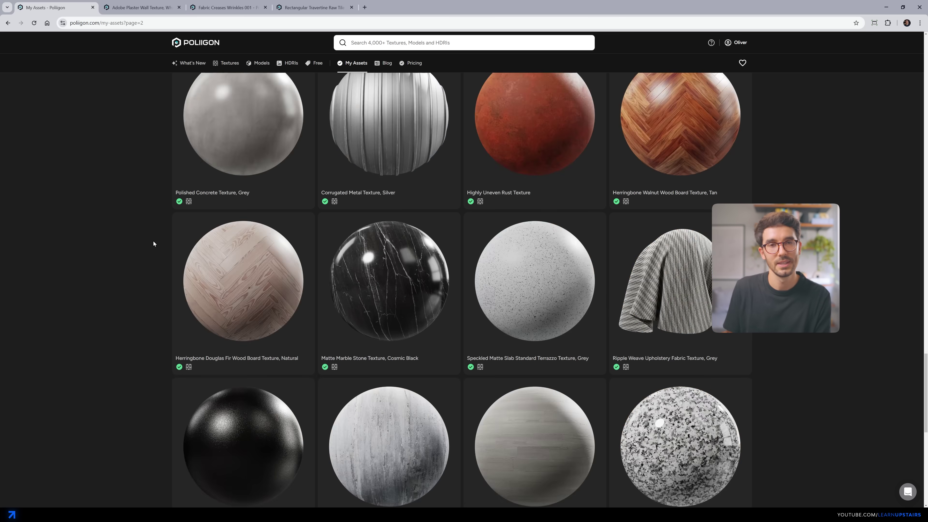
{"action": "scroll", "coordinate": [155, 241], "scroll_direction": "down", "scroll_amount": 15}
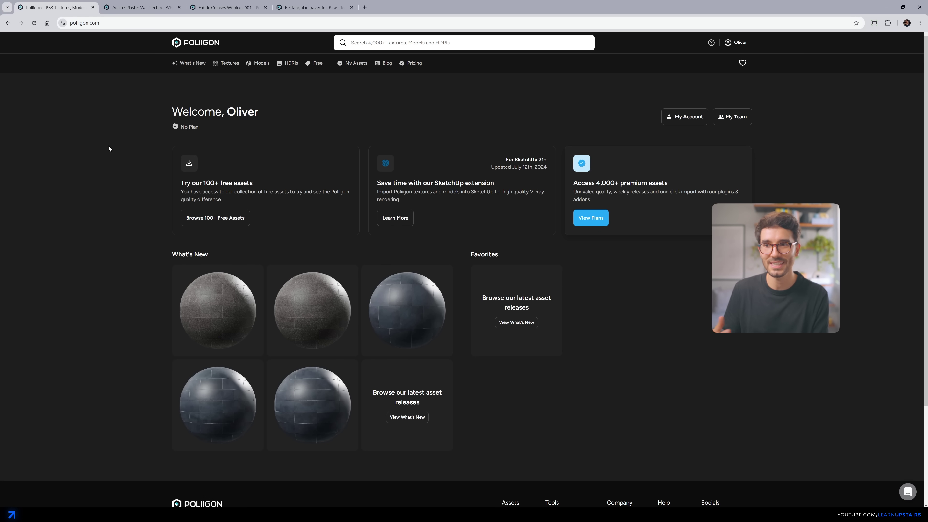
{"action": "left_click", "coordinate": [356, 64]}
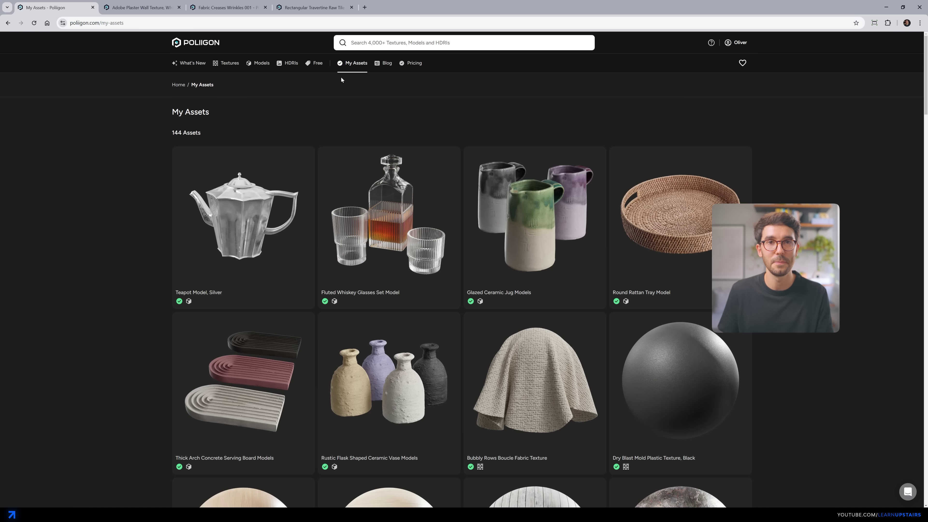
{"action": "scroll", "coordinate": [358, 220], "scroll_direction": "down", "scroll_amount": 7}
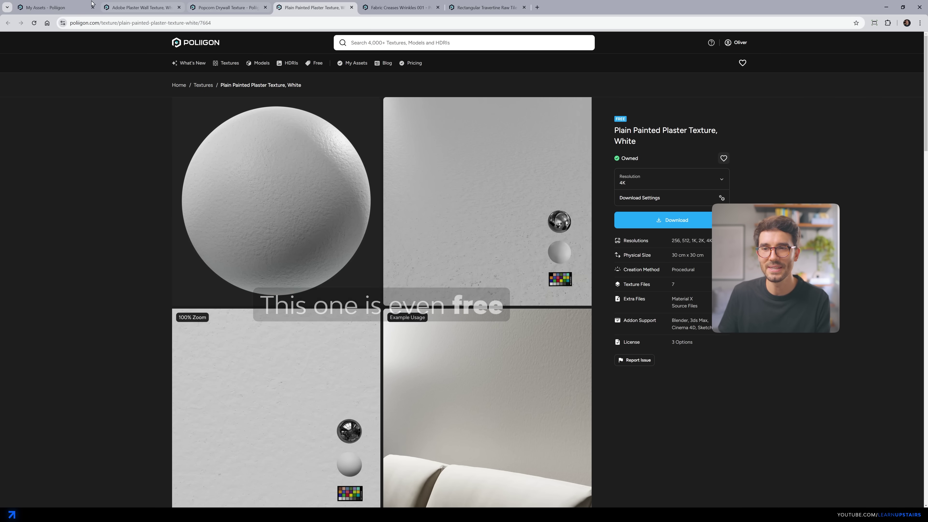
Review the texture pages for Adobe Plaster Wall, White and Rectangular Travertine Raw Tile, Pale Grey, placing the travertine page before Fabric Creases.
{"action": "left_click", "coordinate": [139, 8]}
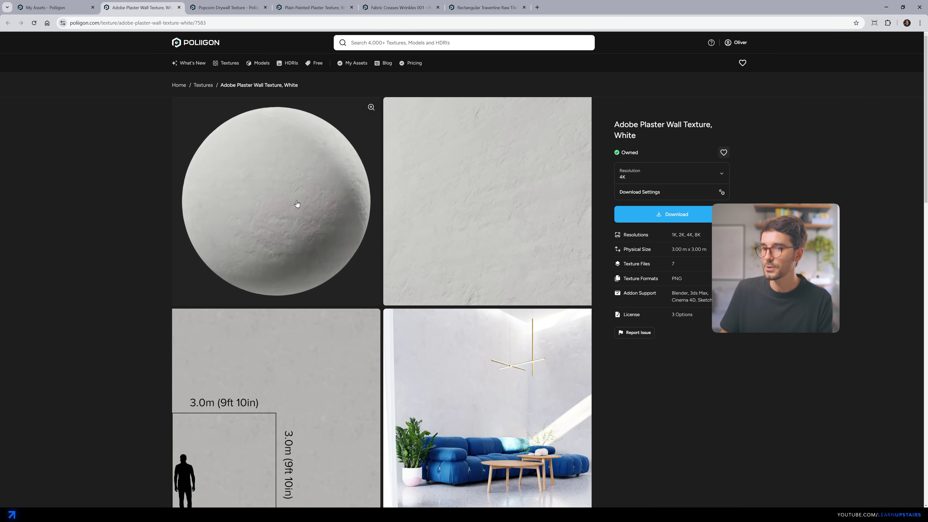
{"action": "left_click_drag", "start_coordinate": [486, 7], "coordinate": [408, 20]}
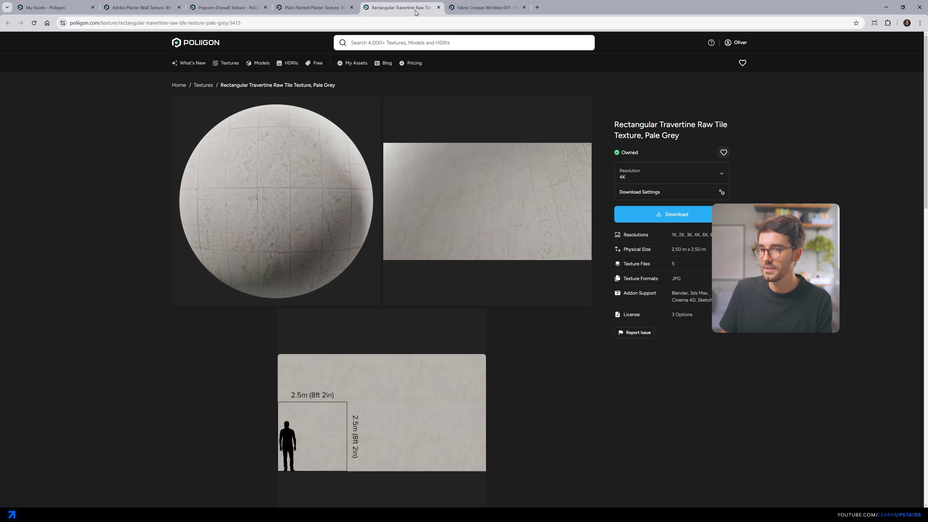
{"action": "left_click", "coordinate": [282, 160]}
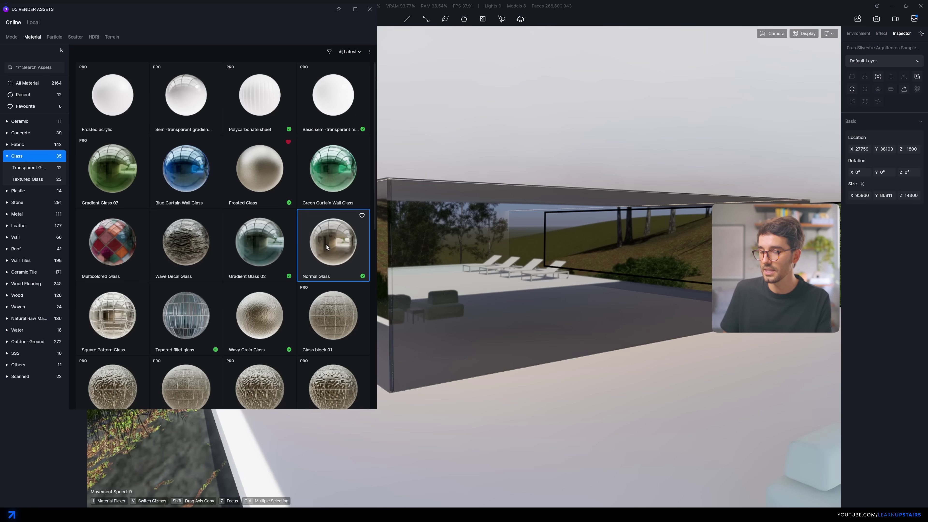
Switch to D5 Render and apply Normal Glass to the house glazing and Calm water cyan to the pool from the material library.
{"action": "left_click", "coordinate": [326, 244]}
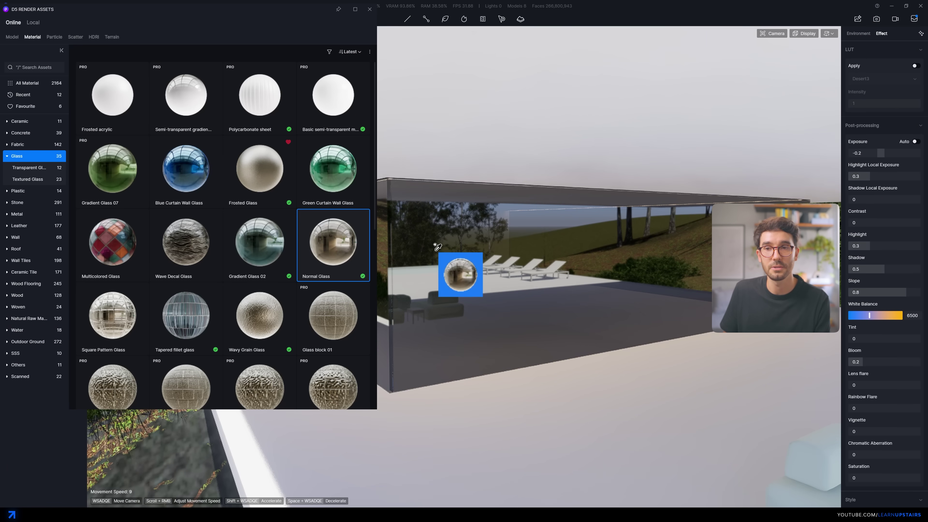
{"action": "left_click", "coordinate": [437, 248]}
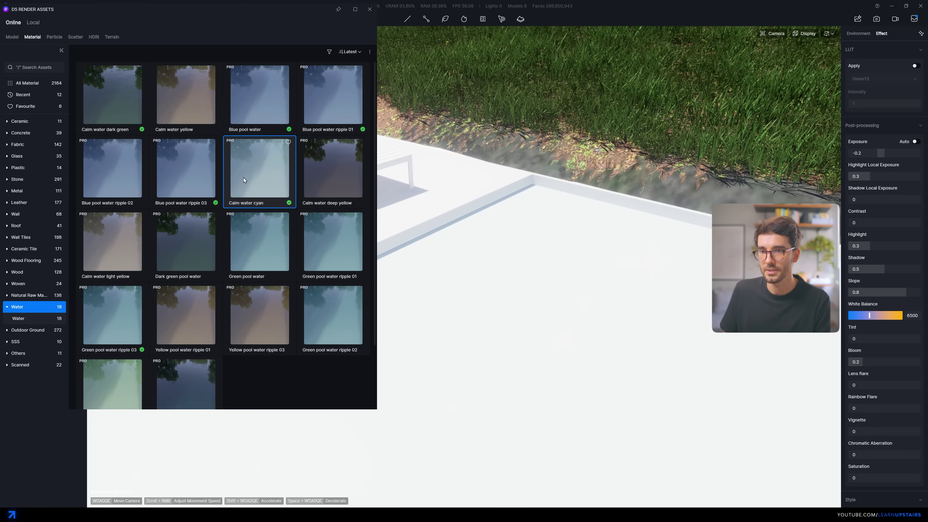
{"action": "left_click", "coordinate": [259, 189]}
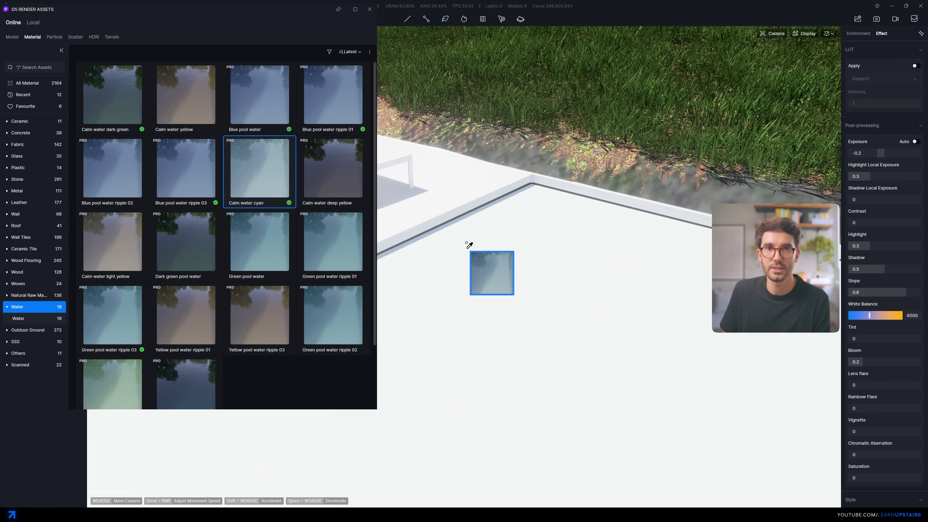
{"action": "left_click", "coordinate": [468, 245]}
{"action": "key", "text": "Escape"}
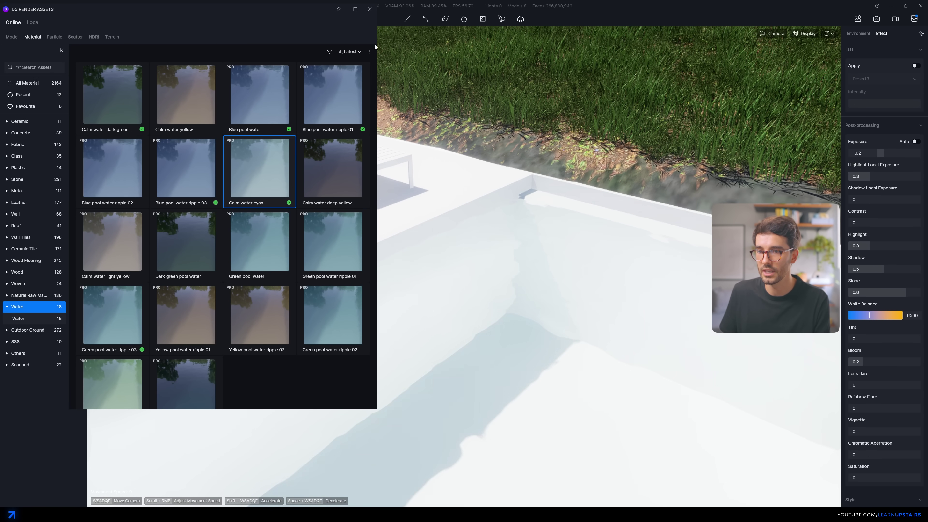
{"action": "left_click", "coordinate": [375, 26]}
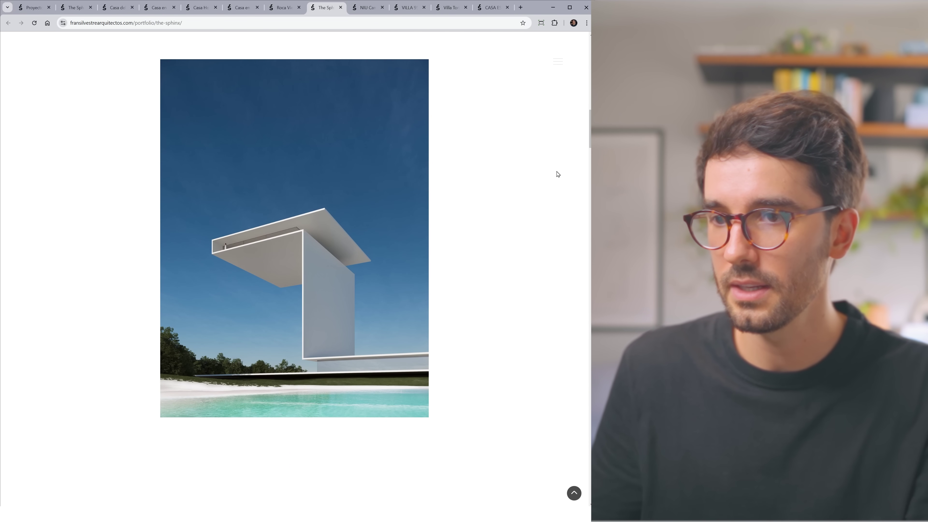
Switch to the browser and study the reference photos of The Sphinx and NIU Campolivar on the Fran Silvestre Arquitectos site.
{"action": "scroll", "coordinate": [554, 173], "scroll_direction": "down", "scroll_amount": 8}
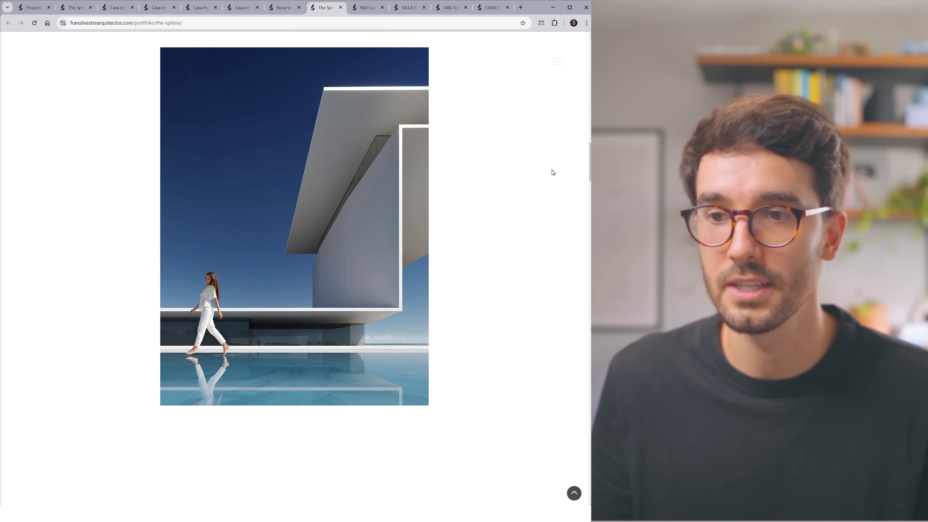
{"action": "scroll", "coordinate": [553, 172], "scroll_direction": "down", "scroll_amount": 8}
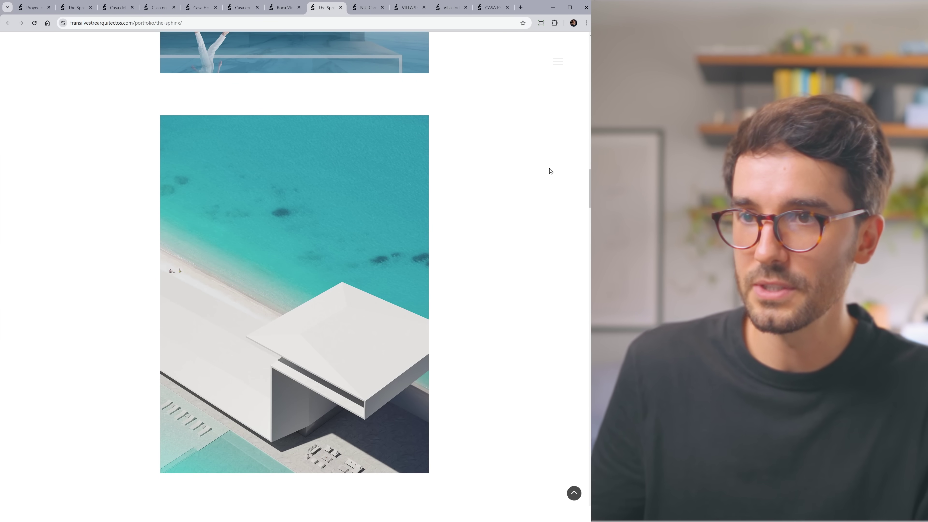
{"action": "scroll", "coordinate": [550, 171], "scroll_direction": "down", "scroll_amount": 10}
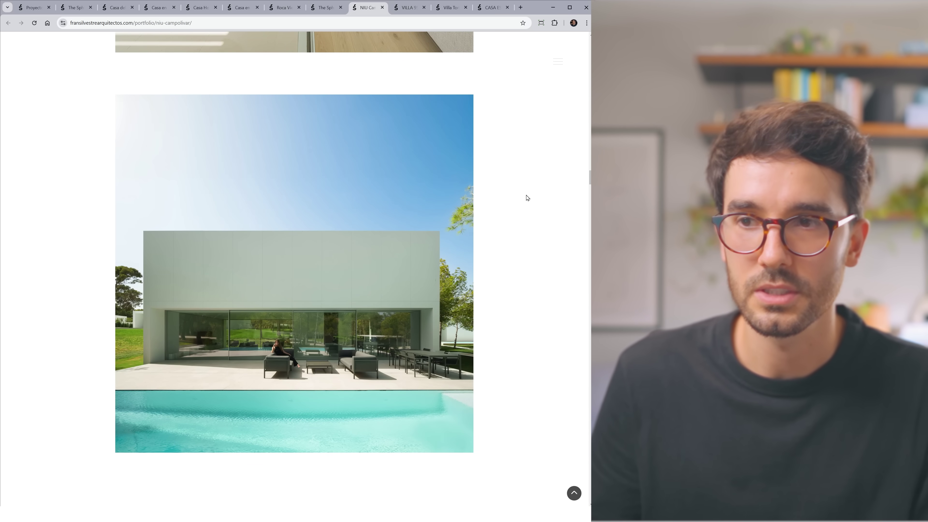
{"action": "scroll", "coordinate": [528, 197], "scroll_direction": "down", "scroll_amount": 10}
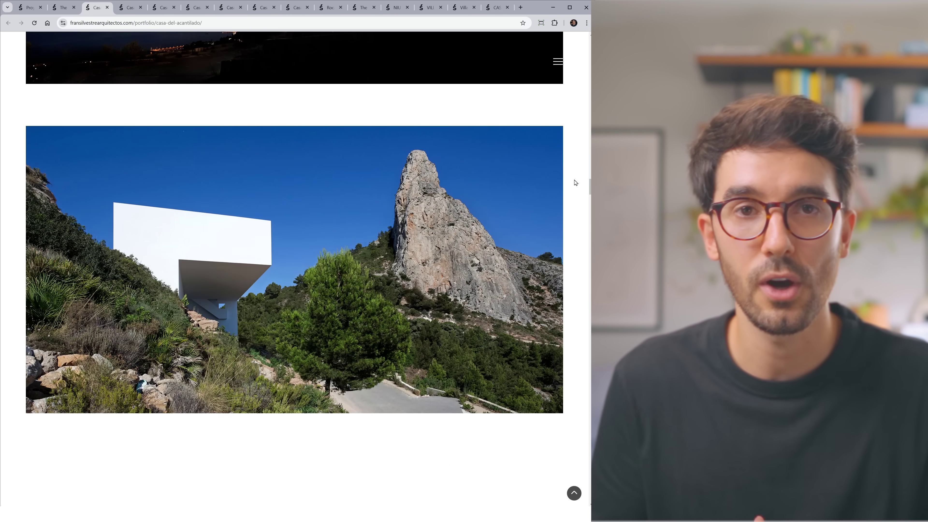
Study the Casa del Acantilado photos for how the white volume, vegetation and sky colours work together.
{"action": "scroll", "coordinate": [575, 182], "scroll_direction": "down", "scroll_amount": 4}
{"action": "scroll", "coordinate": [576, 183], "scroll_direction": "down", "scroll_amount": 4}
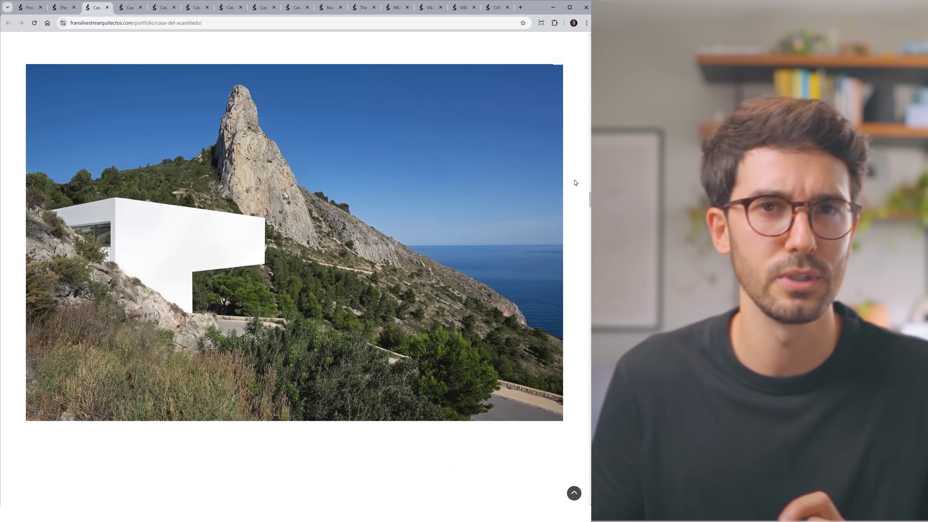
{"action": "scroll", "coordinate": [575, 183], "scroll_direction": "down", "scroll_amount": 6}
{"action": "scroll", "coordinate": [575, 183], "scroll_direction": "up", "scroll_amount": 2}
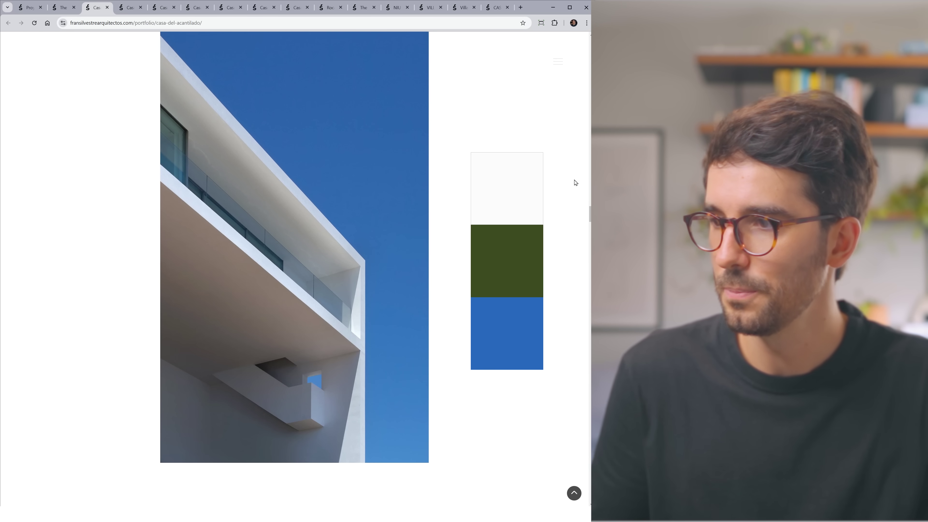
{"action": "scroll", "coordinate": [575, 182], "scroll_direction": "down", "scroll_amount": 1}
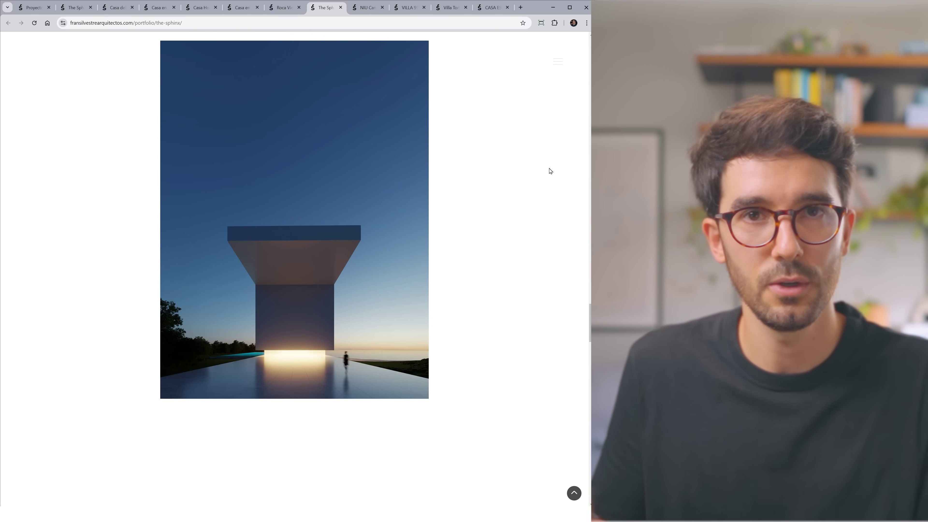
Review more photos of The Sphinx and Villa 95, and browse the posts on the fransilvestrearquitectos Instagram profile.
{"action": "scroll", "coordinate": [550, 170], "scroll_direction": "down", "scroll_amount": 10}
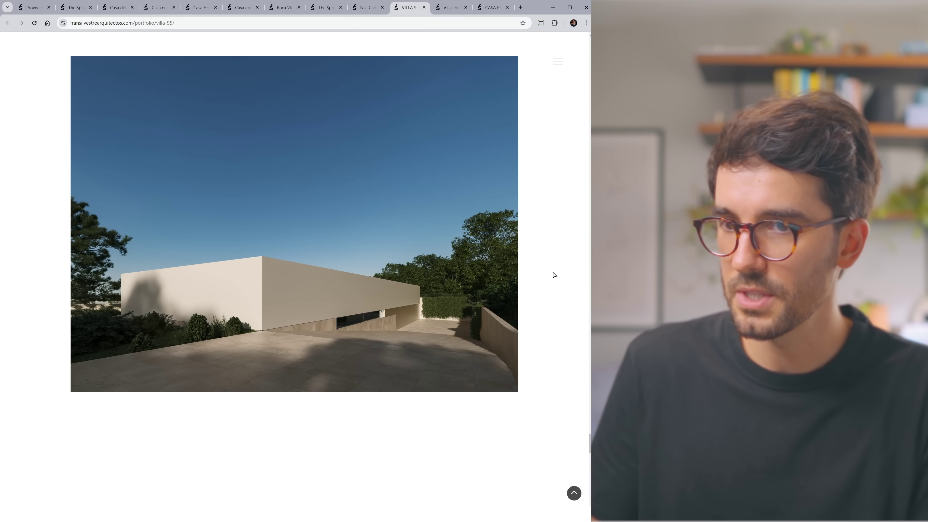
{"action": "scroll", "coordinate": [532, 185], "scroll_direction": "down", "scroll_amount": 10}
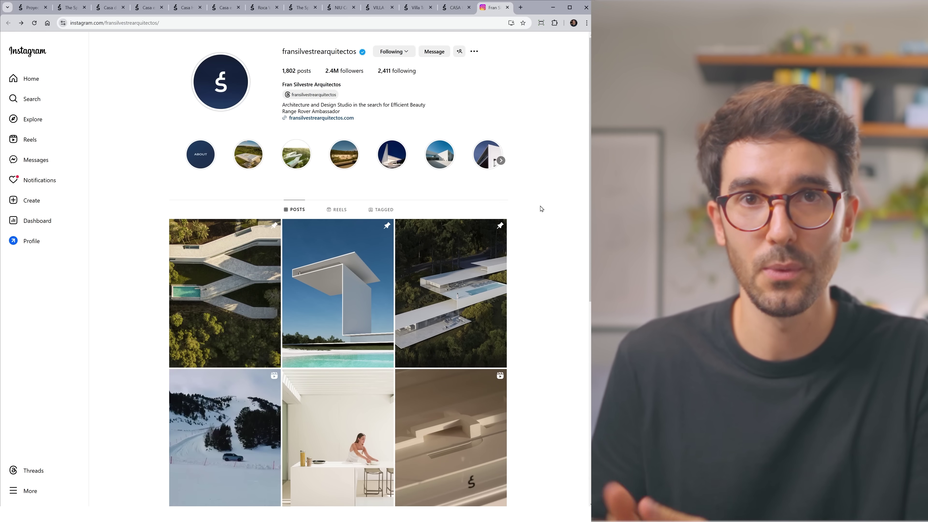
{"action": "scroll", "coordinate": [541, 209], "scroll_direction": "down", "scroll_amount": 8}
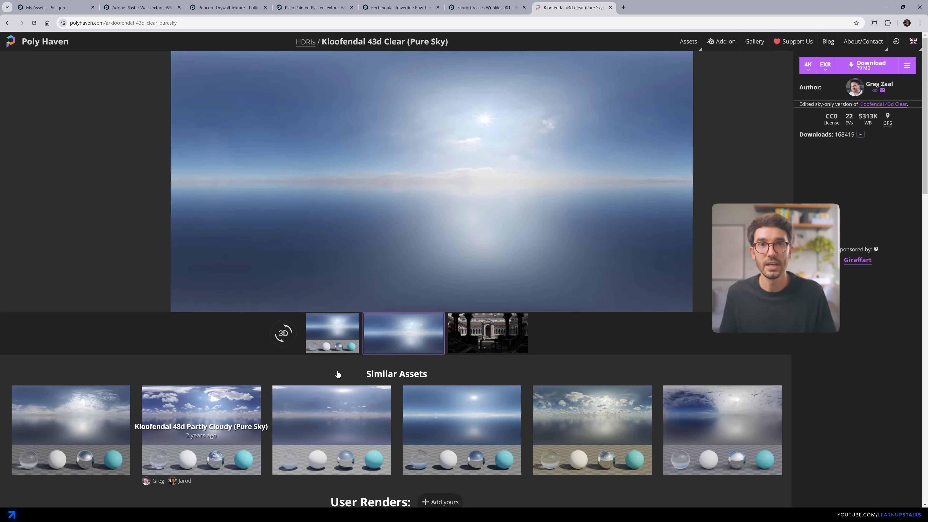
Preview the Kloofendal 43d Clear (Pure Sky) HDRI with its material spheres on the Poly Haven page.
{"action": "left_click", "coordinate": [333, 333]}
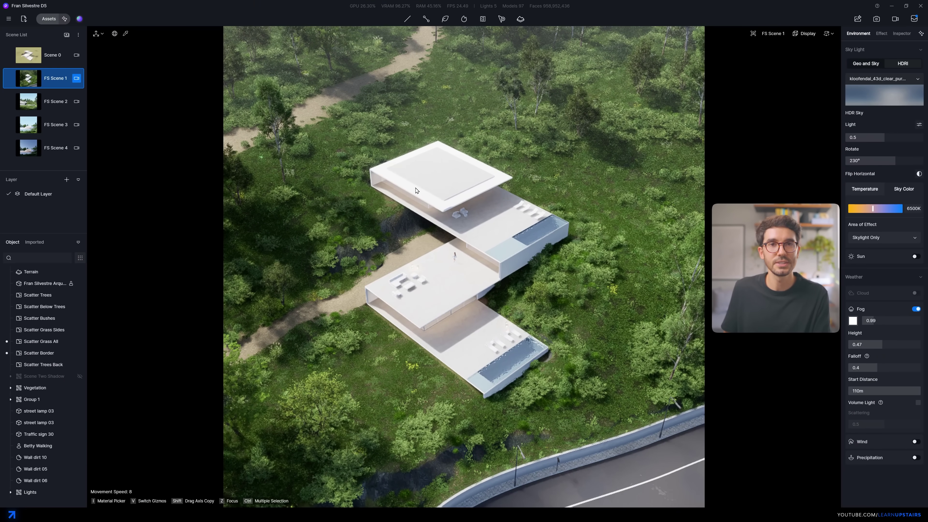
Try Geo and Sky lighting on FS Scene 1 in D5 Render, with the sun time at 01:05 PM and Custom Sun enabled.
{"action": "left_click", "coordinate": [865, 64]}
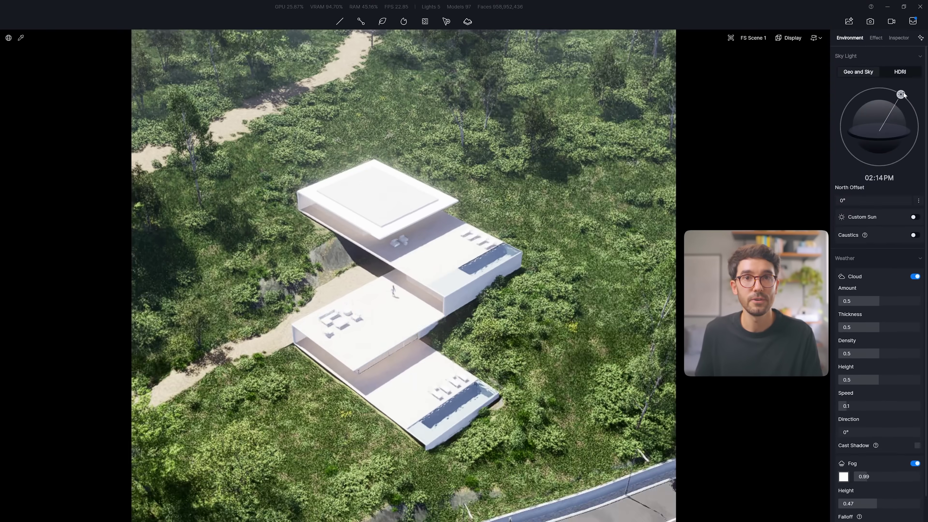
{"action": "left_click_drag", "start_coordinate": [903, 93], "coordinate": [893, 88]}
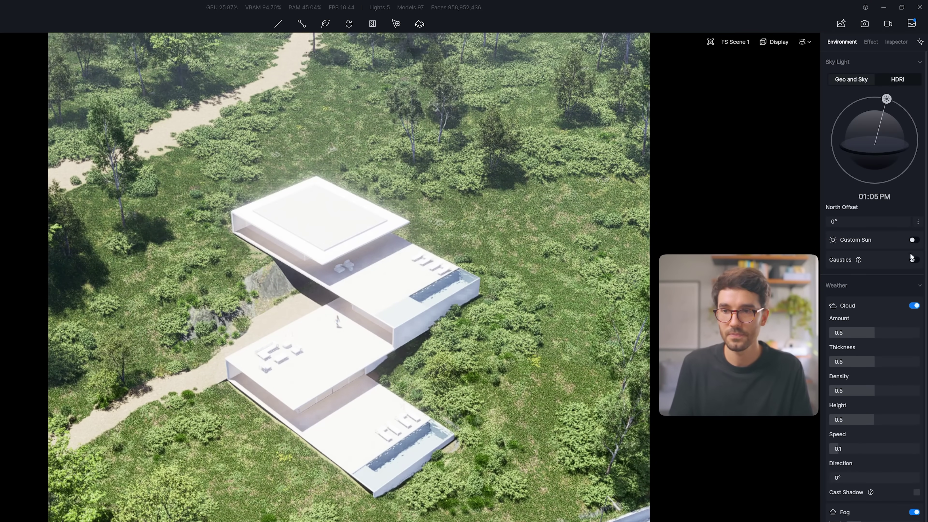
{"action": "left_click", "coordinate": [913, 240]}
{"action": "left_click_drag", "start_coordinate": [894, 186], "coordinate": [920, 185]}
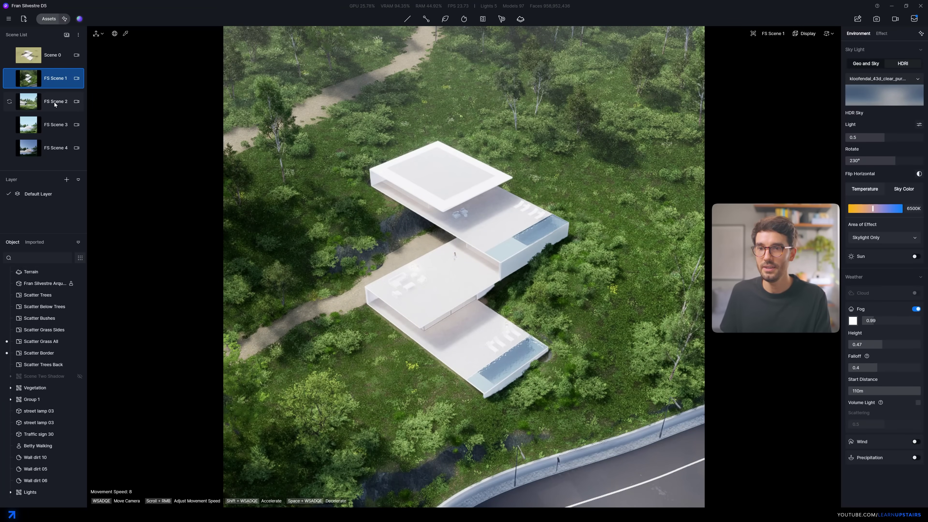
Open FS Scene 2 and set the seed of Scatter Trees to 850 to rearrange the trees behind the house.
{"action": "left_click", "coordinate": [54, 103]}
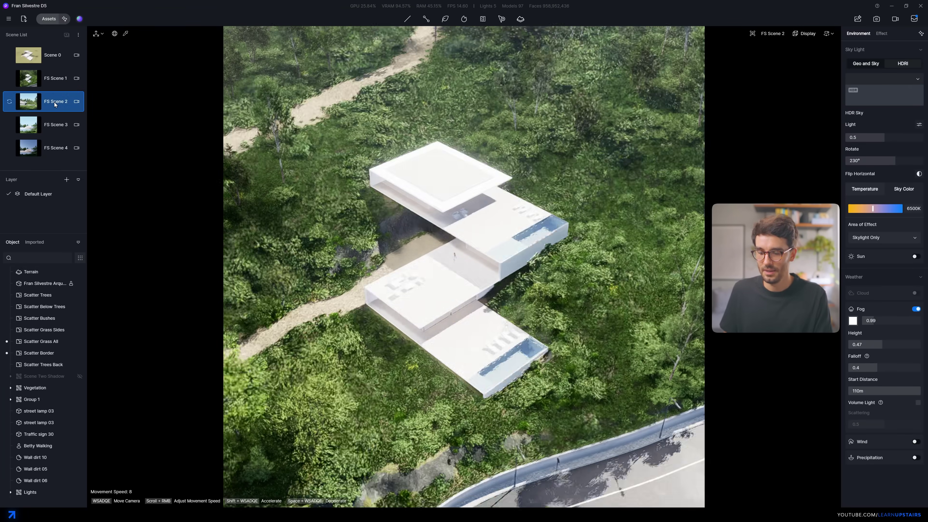
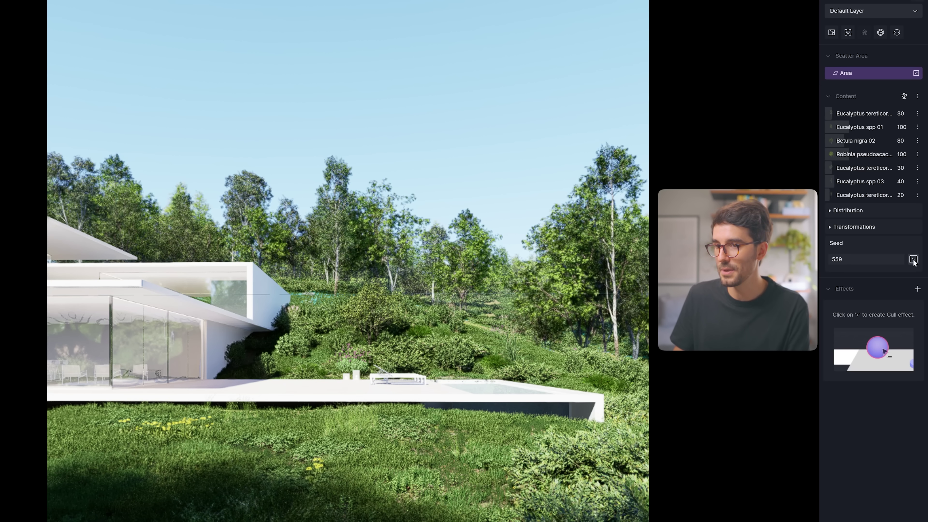
{"action": "left_click", "coordinate": [913, 259]}
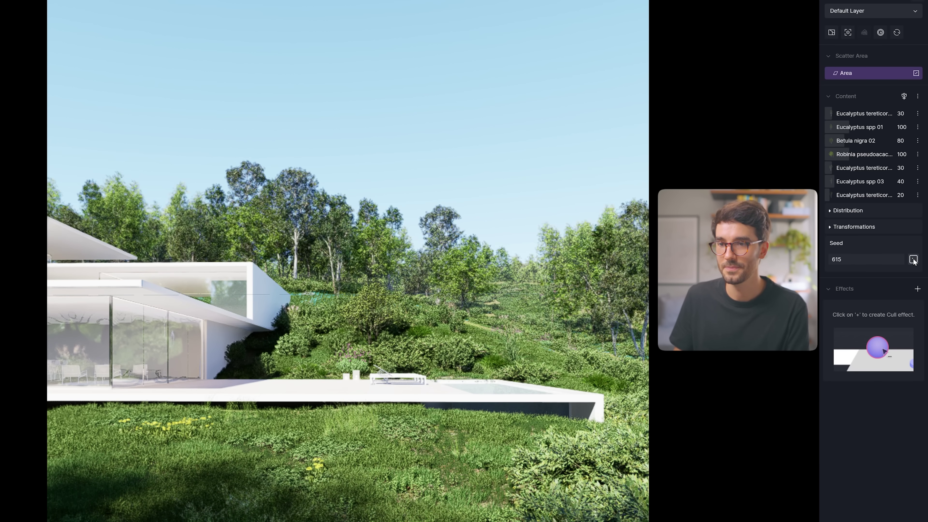
{"action": "left_click", "coordinate": [913, 259]}
{"action": "left_click", "coordinate": [881, 259]}
{"action": "type", "text": "850"}
{"action": "key", "text": "Return"}
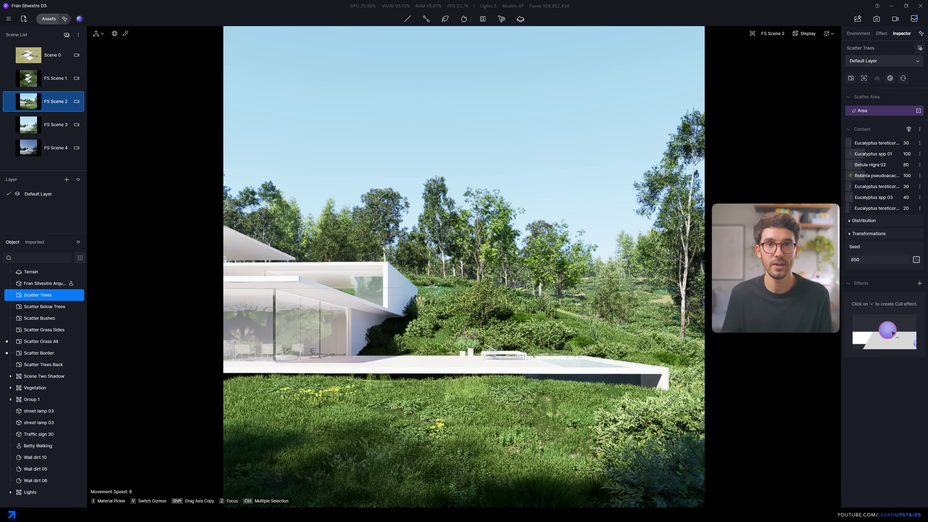
Open the camera settings of FS Scene 2, and compare the framing with the Casa del Acantilado exterior photos in the browser.
{"action": "left_click", "coordinate": [76, 104]}
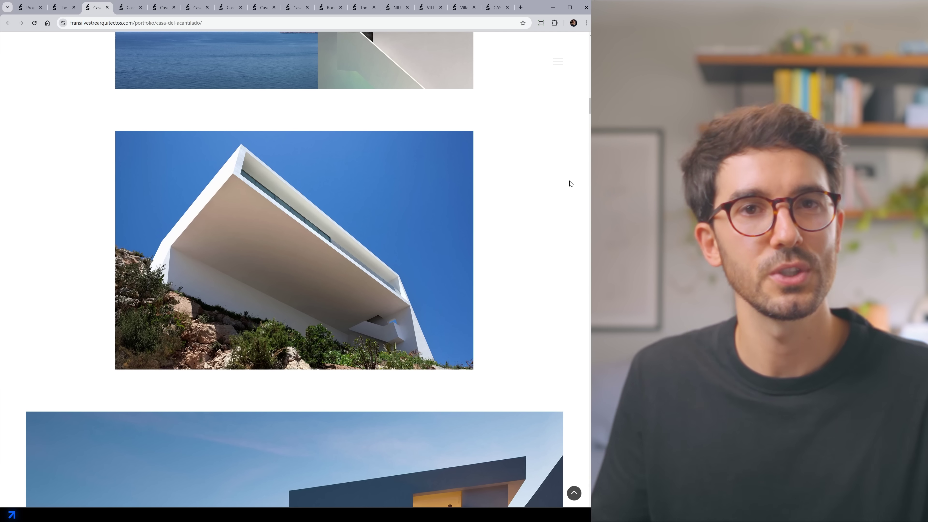
{"action": "scroll", "coordinate": [571, 184], "scroll_direction": "down", "scroll_amount": 10}
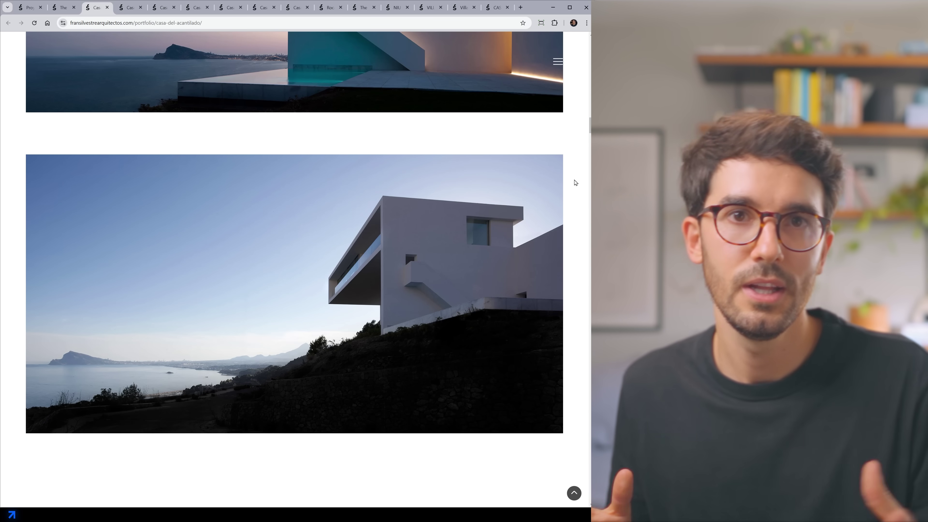
{"action": "scroll", "coordinate": [576, 183], "scroll_direction": "down", "scroll_amount": 9}
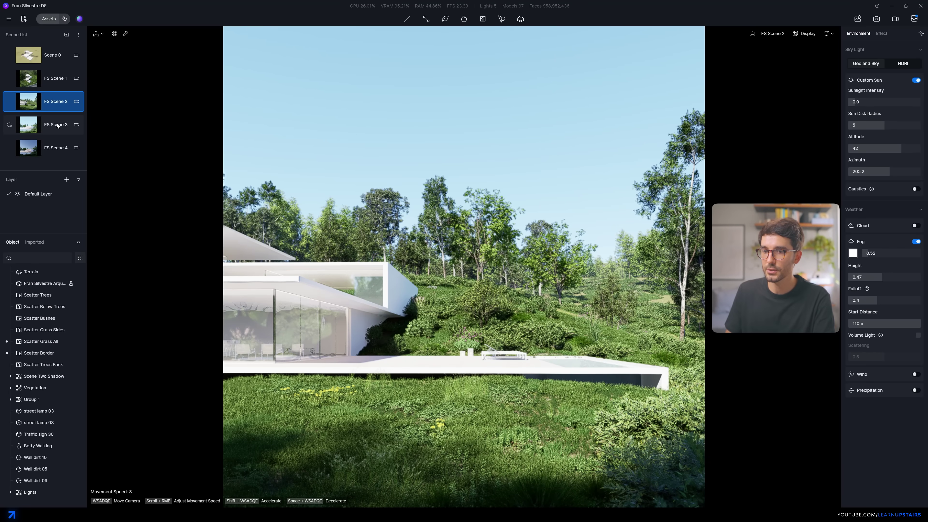
Open FS Scene 3 in D5 Render and examine its camera settings, including projection mode and focal length.
{"action": "left_click", "coordinate": [57, 125]}
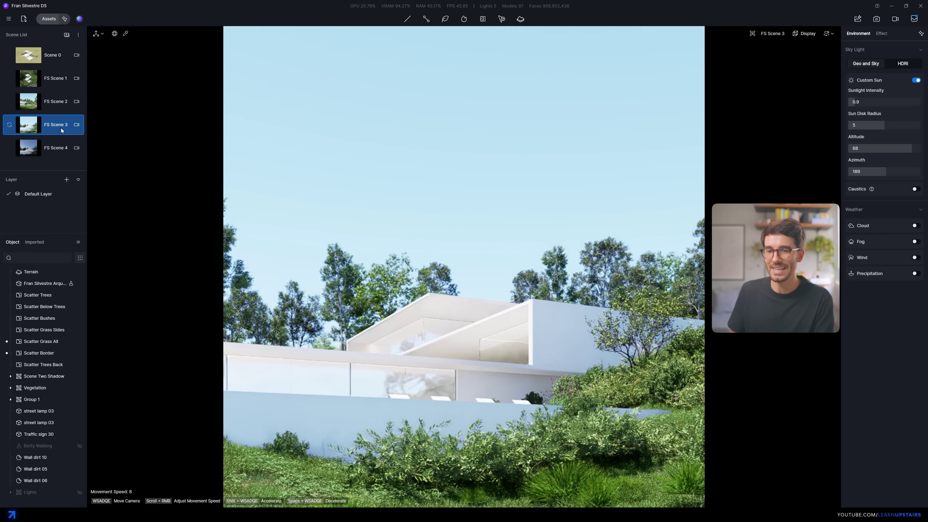
{"action": "left_click", "coordinate": [77, 124]}
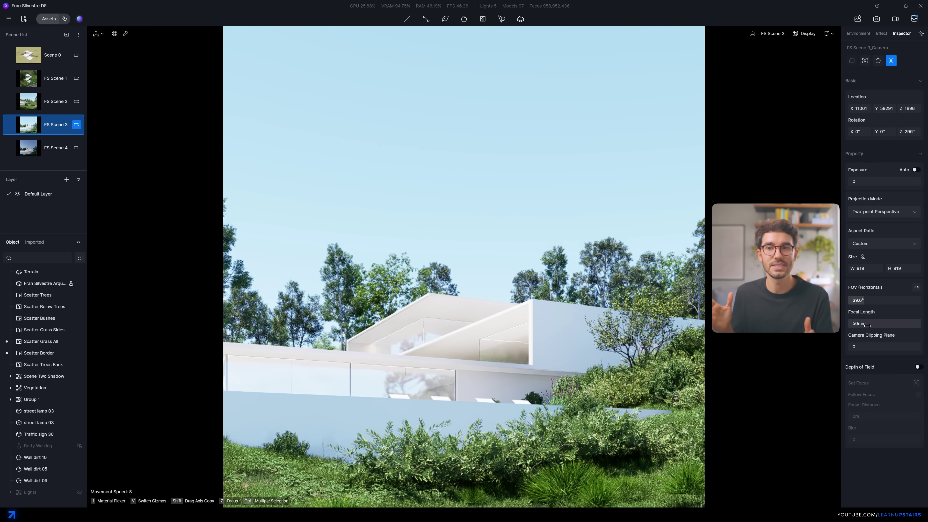
Open FS Scene 4 in D5 Render, and look through the dusk and night exterior reference photos in the browser.
{"action": "left_click", "coordinate": [76, 124]}
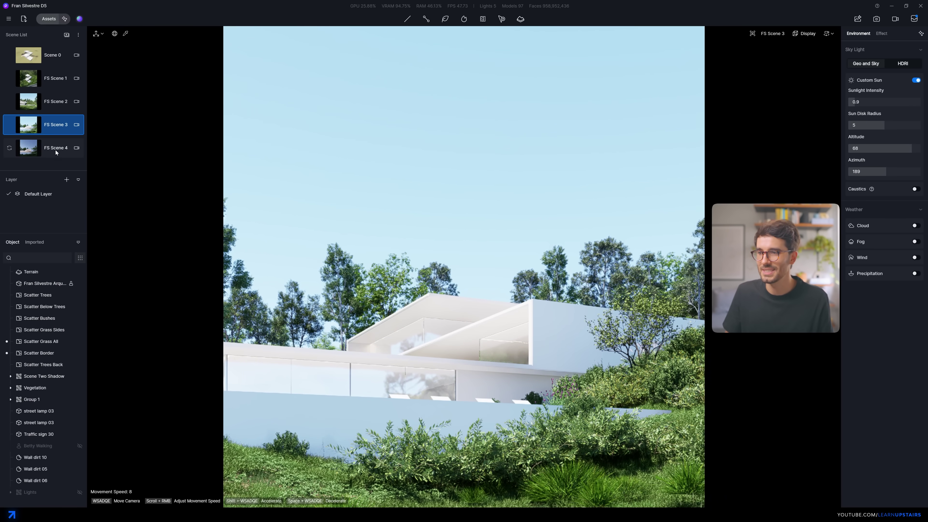
{"action": "left_click", "coordinate": [38, 143]}
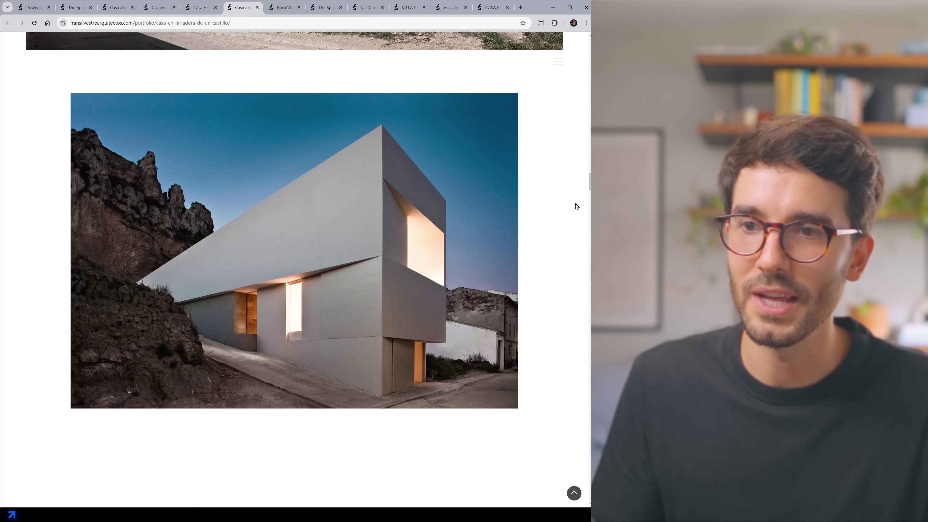
{"action": "key", "text": "ctrl+Tab"}
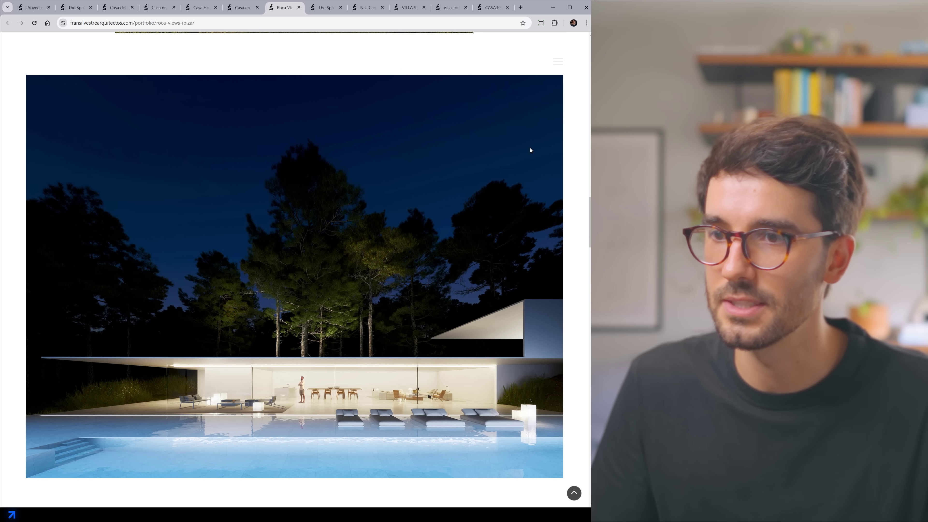
{"action": "key", "text": "ctrl+Tab"}
{"action": "key", "text": "ctrl+Tab"}
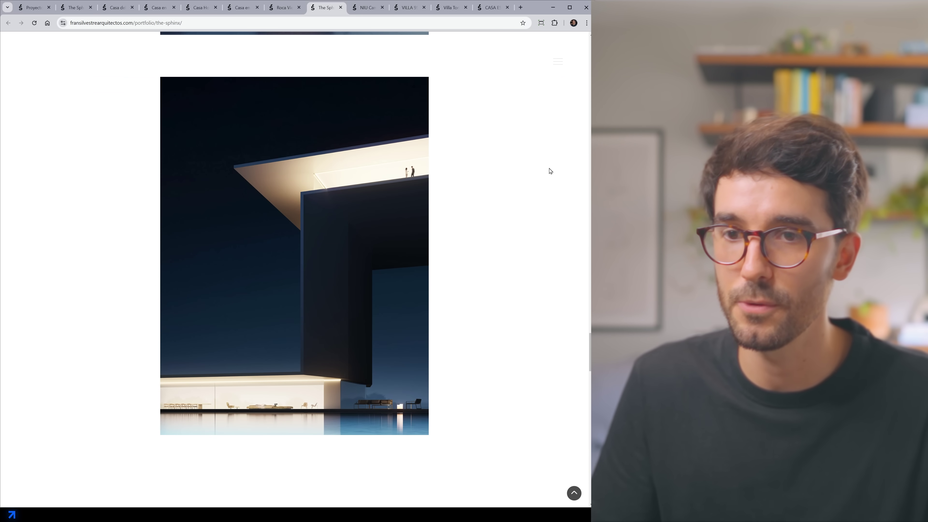
{"action": "key", "text": "ctrl+Tab"}
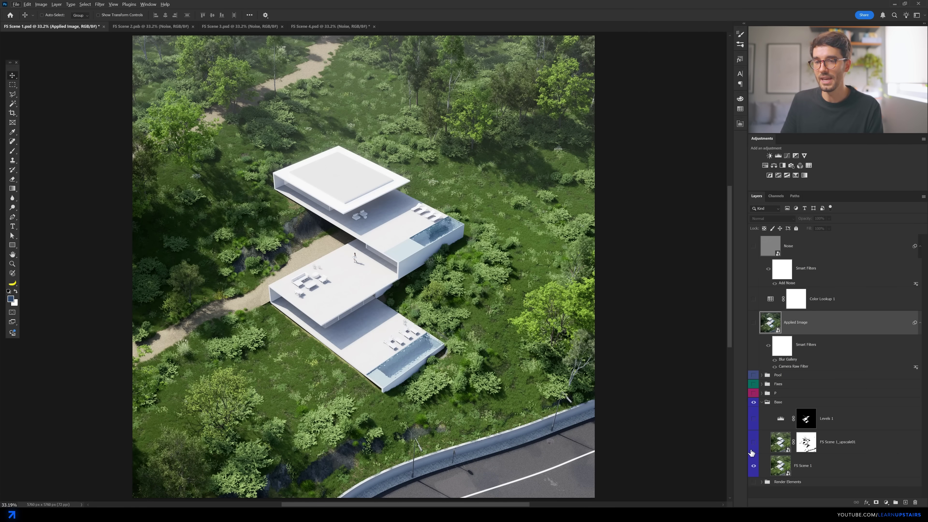
In FS Scene 1.psd in Photoshop, show the FS Scene 1_upscale01 layer and compare the grass and pool vegetation with and without it.
{"action": "left_click", "coordinate": [753, 443]}
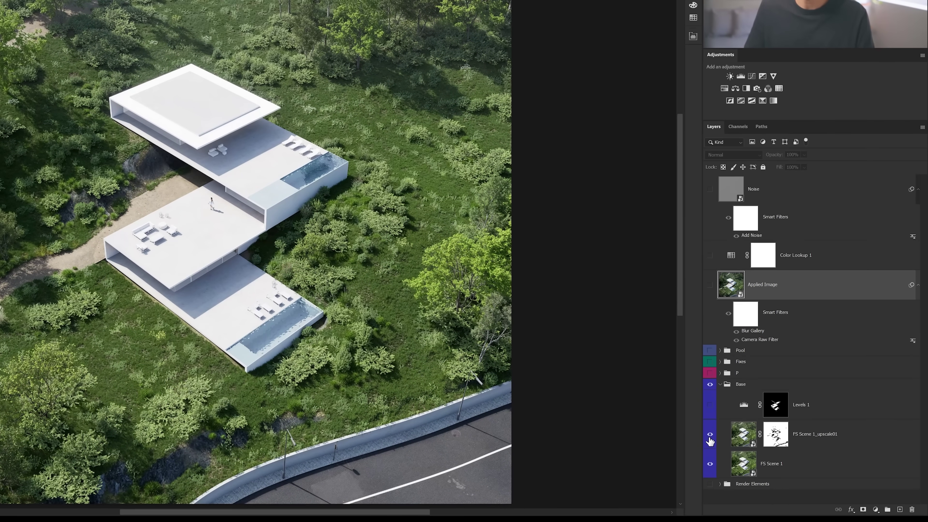
{"action": "left_click", "coordinate": [753, 442]}
{"action": "scroll", "coordinate": [313, 368], "scroll_direction": "up", "scroll_amount": 2, "text": "alt"}
{"action": "scroll", "coordinate": [157, 341], "scroll_direction": "up", "scroll_amount": 5, "text": "alt"}
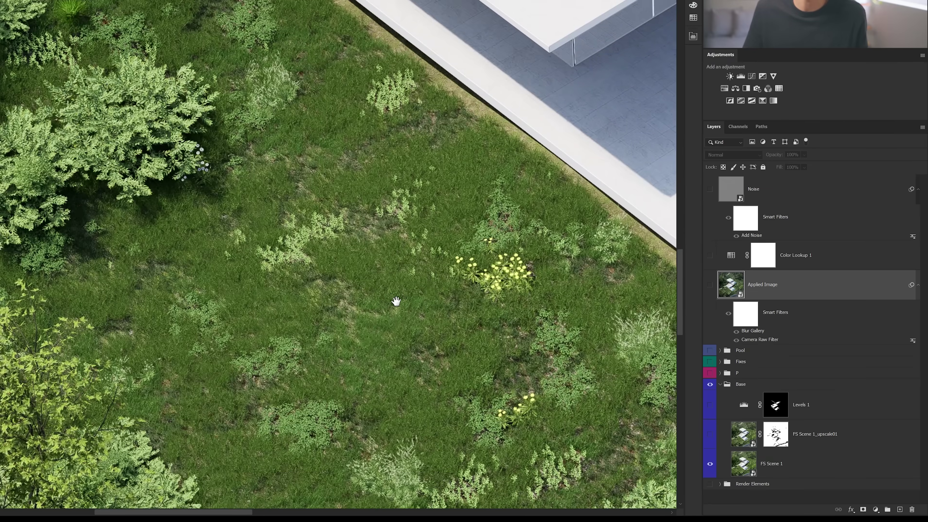
{"action": "left_click_drag", "start_coordinate": [396, 301], "coordinate": [169, 243]}
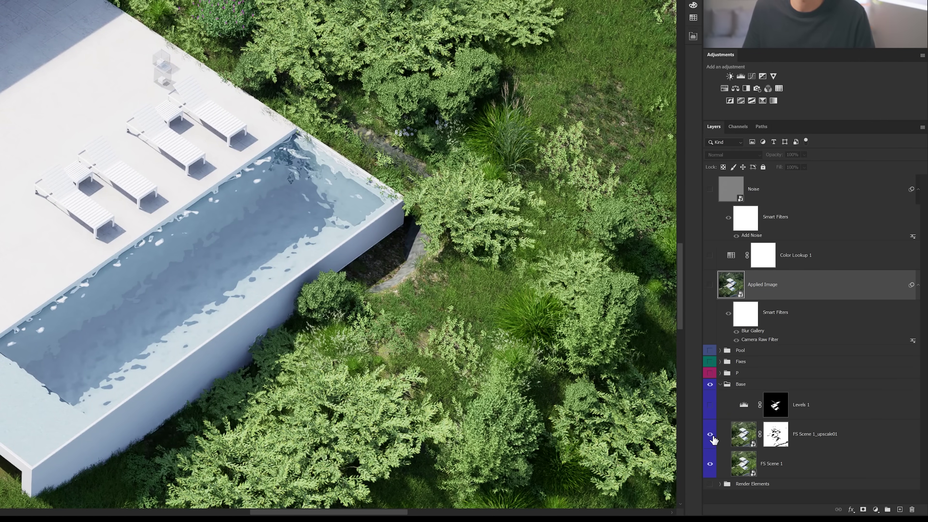
{"action": "left_click_drag", "start_coordinate": [441, 230], "coordinate": [342, 485]}
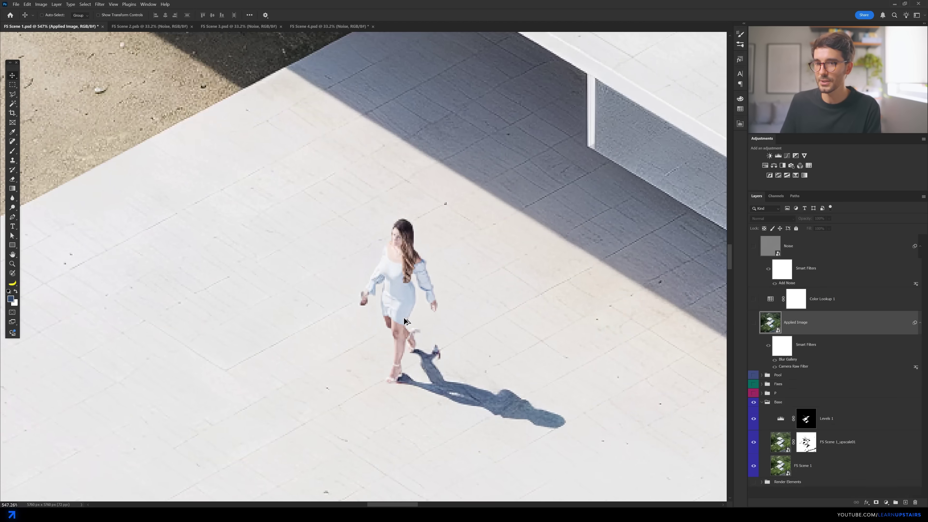
Show the Person hiding and Person layers of group P to replace the rendered woman on the terrace.
{"action": "left_click", "coordinate": [753, 415]}
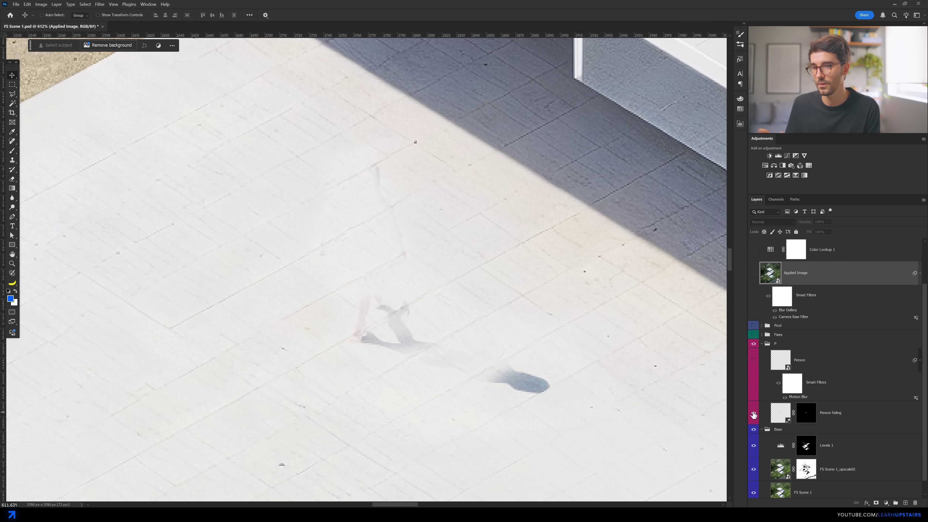
{"action": "left_click", "coordinate": [753, 415]}
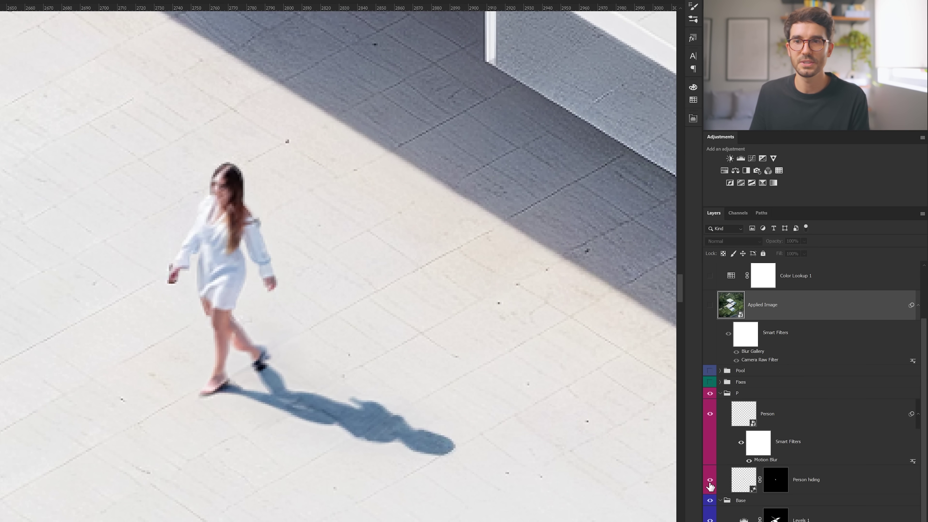
{"action": "left_click", "coordinate": [710, 482]}
{"action": "left_click_drag", "start_coordinate": [710, 414], "coordinate": [714, 490]}
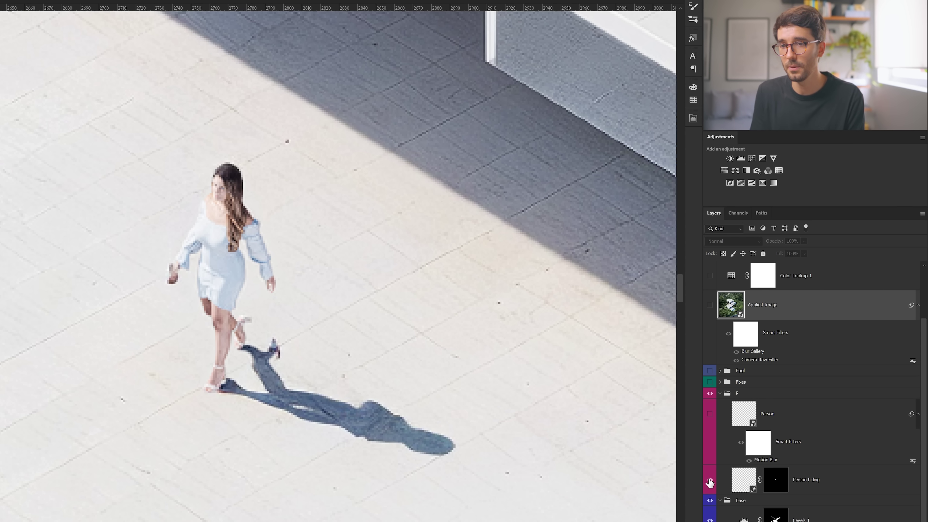
{"action": "left_click", "coordinate": [709, 482]}
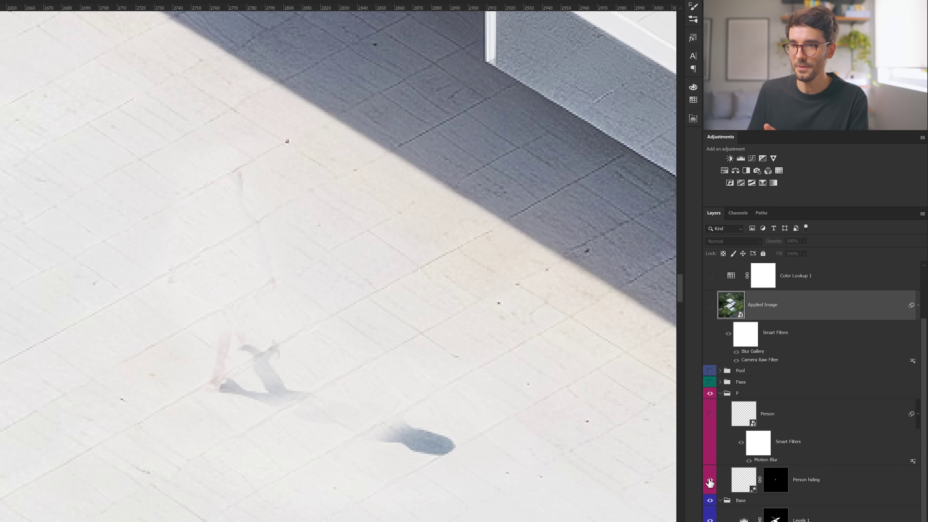
{"action": "left_click", "coordinate": [711, 414]}
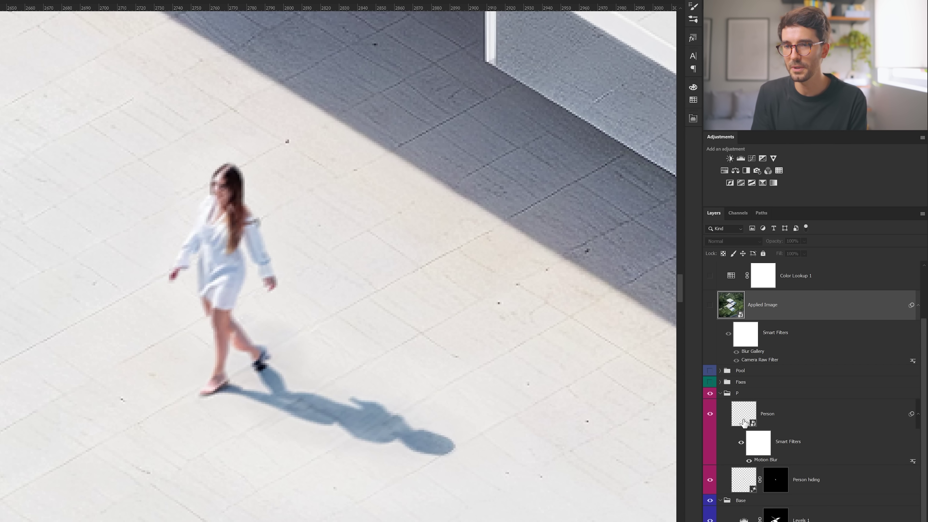
Compare the woman on the terrace with and without the Person layer's Motion Blur smart filter.
{"action": "left_click", "coordinate": [741, 444]}
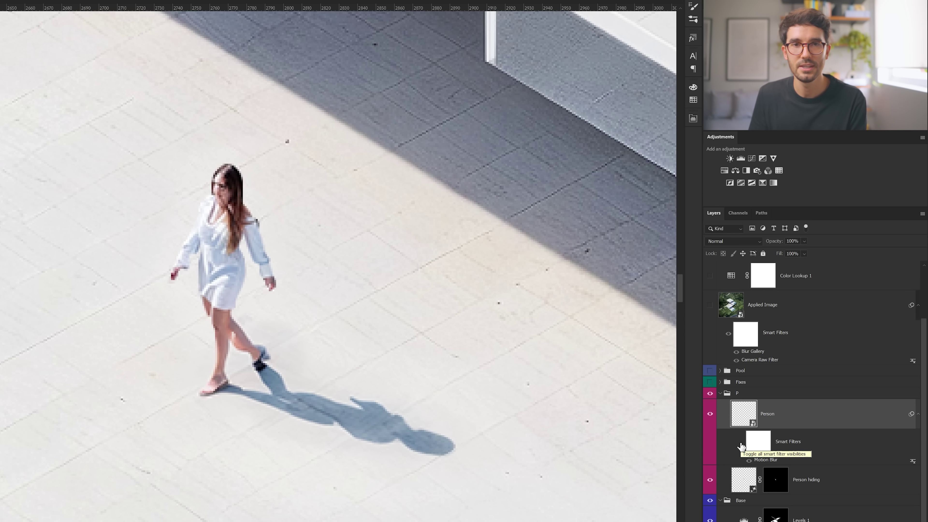
{"action": "left_click", "coordinate": [741, 445]}
{"action": "left_click", "coordinate": [741, 444]}
{"action": "left_click", "coordinate": [709, 394]}
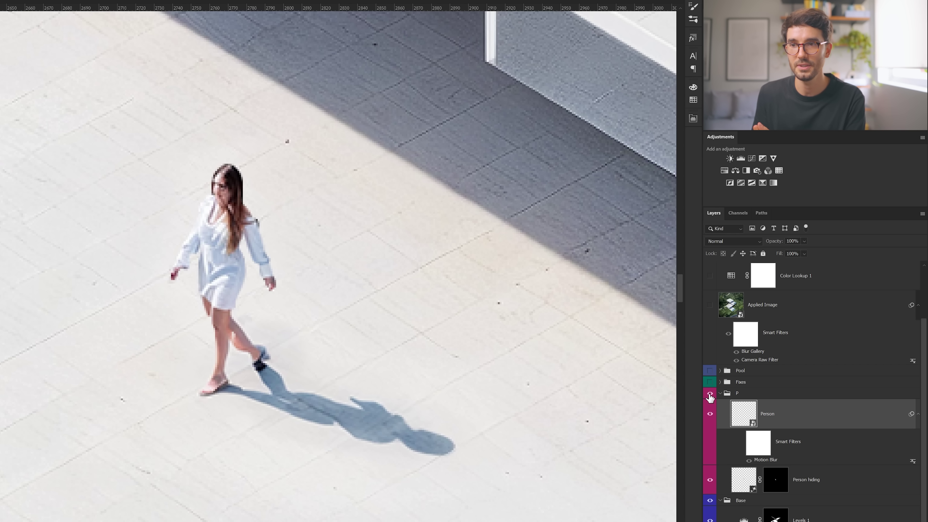
{"action": "left_click", "coordinate": [741, 443]}
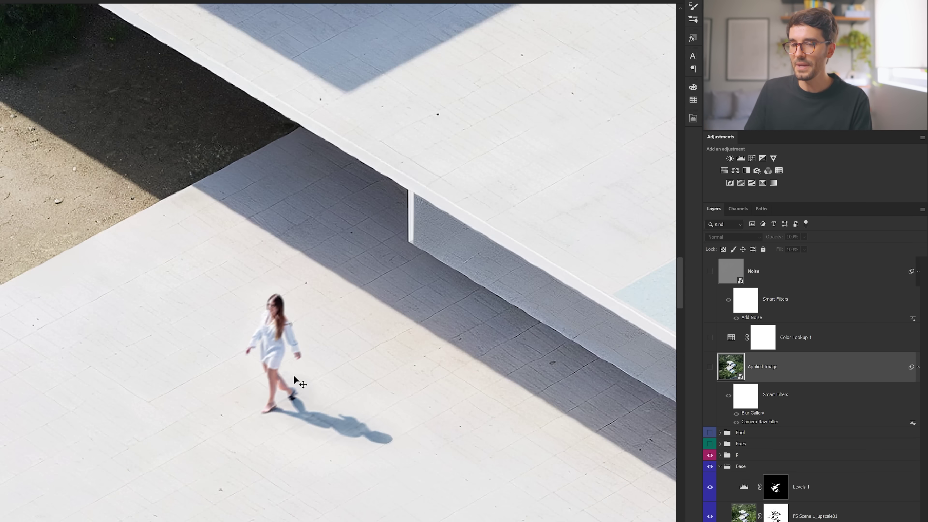
Show the Fixes group and review its Glass fix 2, Glass fix 1 and Grass Fix layers.
{"action": "left_click_drag", "start_coordinate": [292, 374], "coordinate": [213, 292]}
{"action": "left_click", "coordinate": [669, 322]}
{"action": "left_click", "coordinate": [681, 323]}
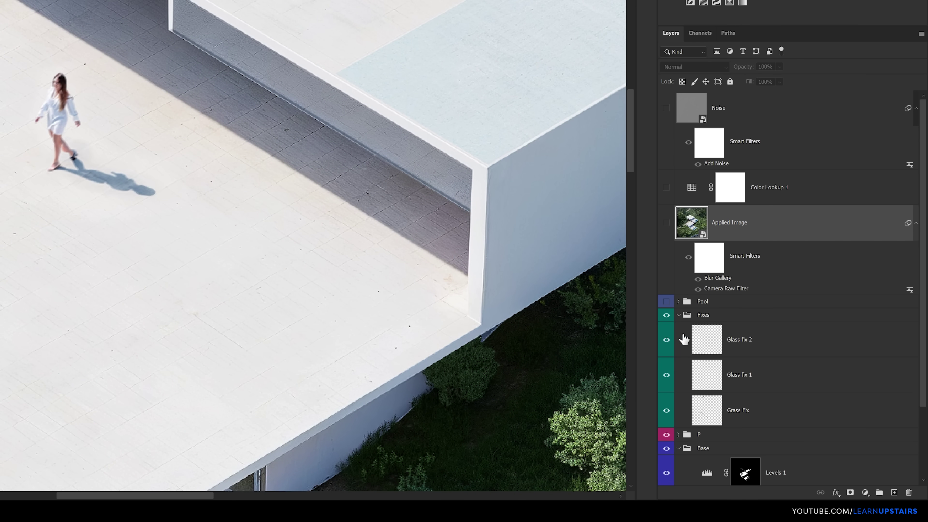
{"action": "left_click", "coordinate": [678, 315]}
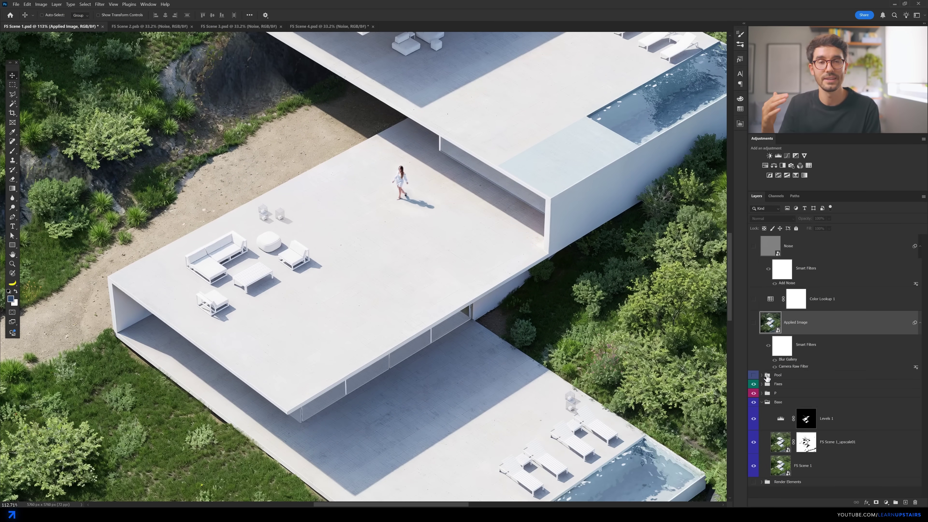
Check the grass fix along the lower terrace edge, and show the Pool group.
{"action": "scroll", "coordinate": [235, 432], "scroll_direction": "up", "scroll_amount": 5, "text": "alt"}
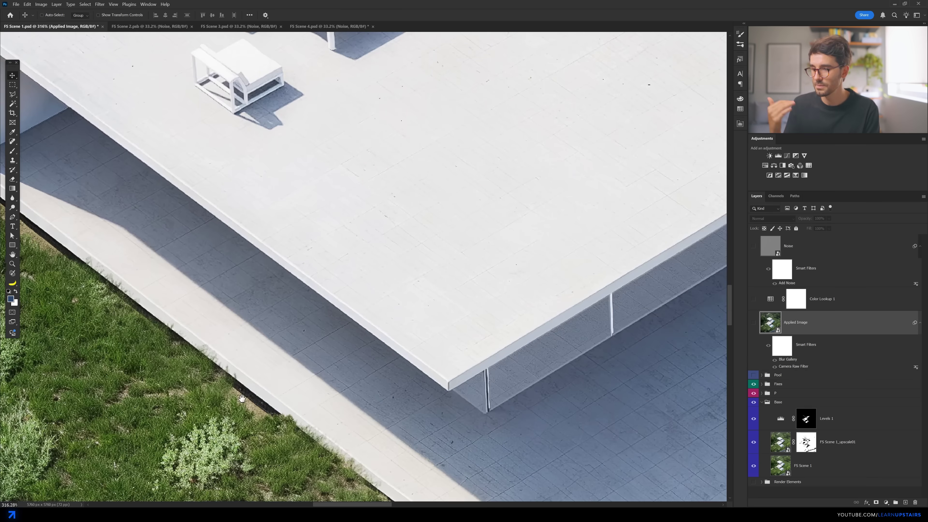
{"action": "left_click_drag", "start_coordinate": [225, 407], "coordinate": [356, 341]}
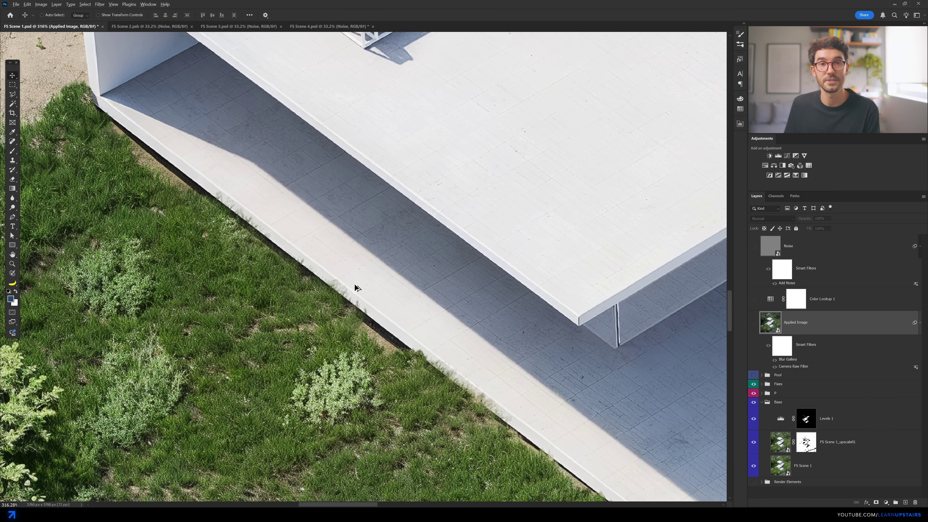
{"action": "scroll", "coordinate": [429, 311], "scroll_direction": "down", "scroll_amount": 6, "text": "alt"}
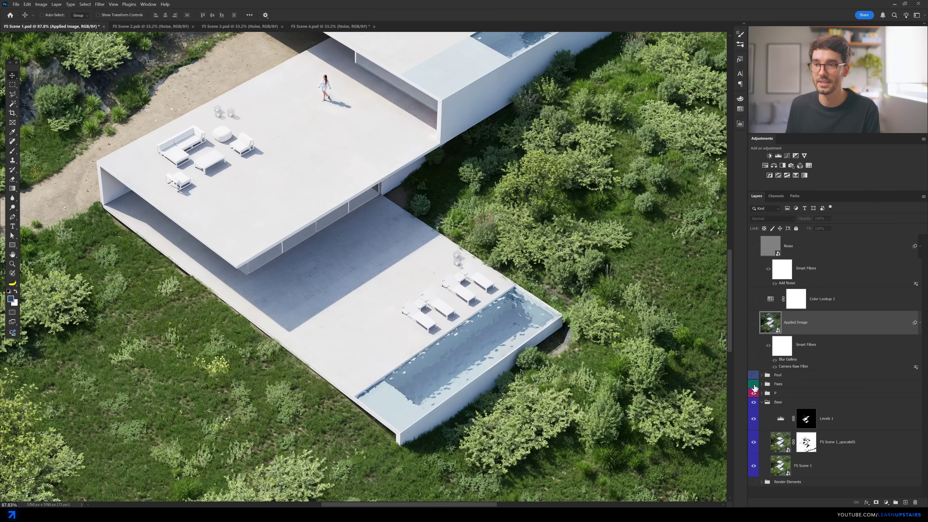
{"action": "key", "text": "ctrl+0"}
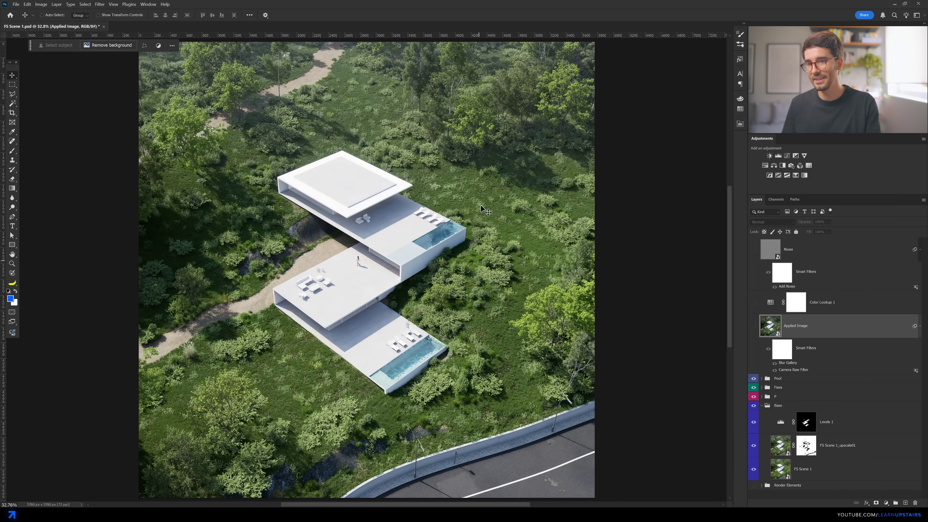
Show the Applied Image layer, open its Camera Raw Filter and examine the point curve.
{"action": "left_click", "coordinate": [753, 326]}
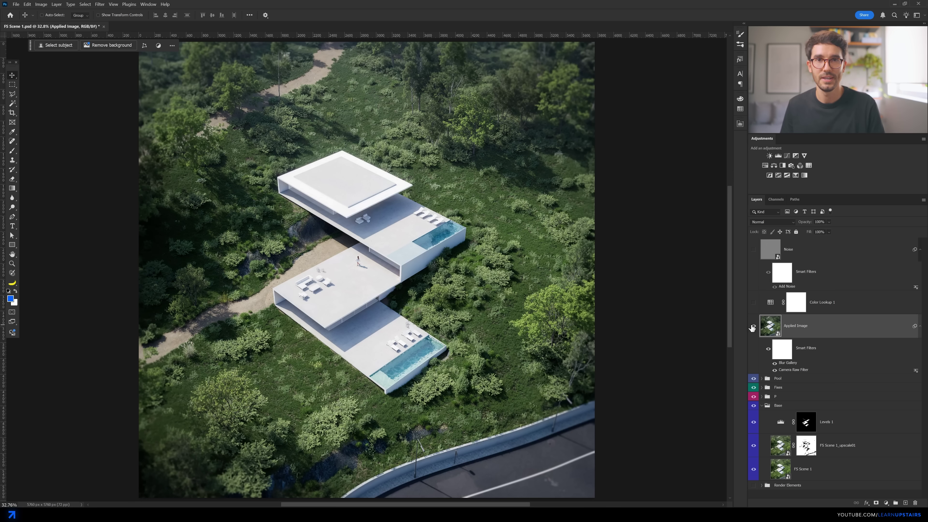
{"action": "double_click", "coordinate": [787, 370]}
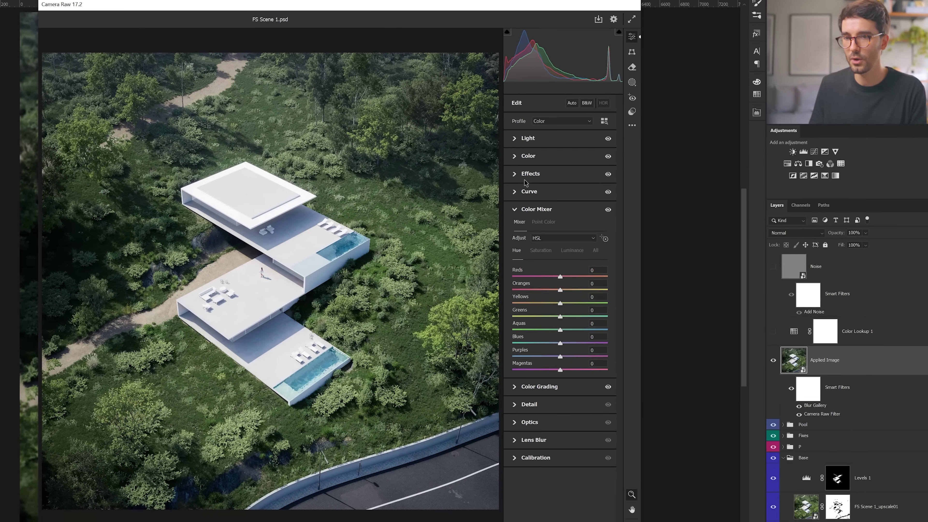
{"action": "left_click", "coordinate": [526, 190]}
{"action": "left_click_drag", "start_coordinate": [528, 304], "coordinate": [507, 317]}
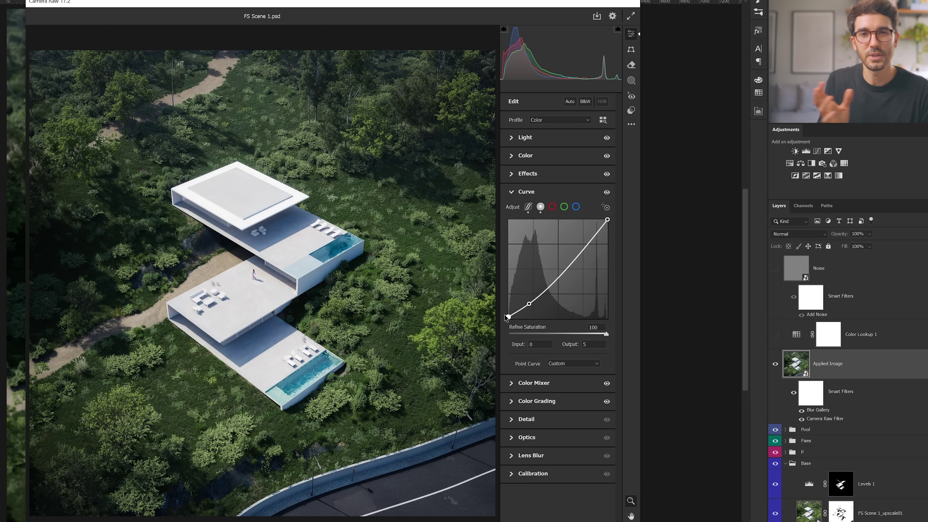
Compare the image with and without the Camera Raw Effects settings, both as a whole and close up at the lower pool.
{"action": "left_click", "coordinate": [527, 174]}
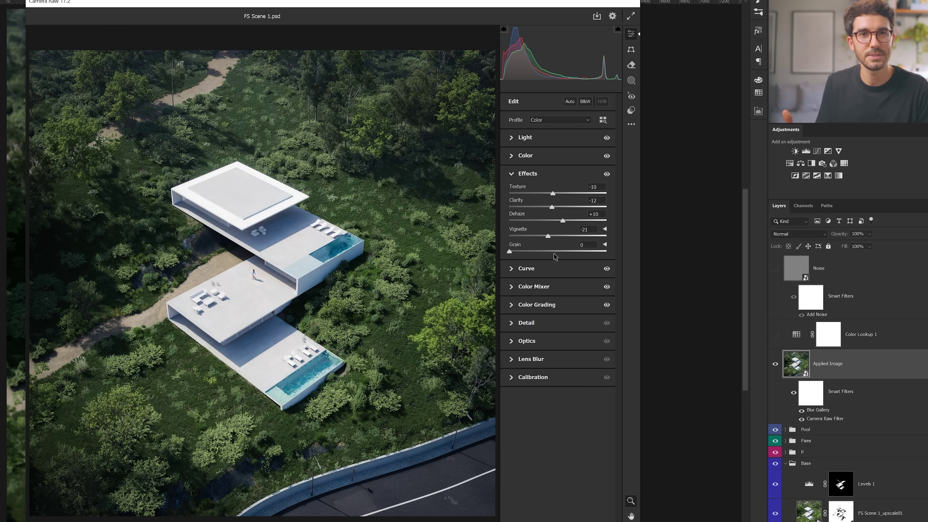
{"action": "left_click", "coordinate": [607, 174]}
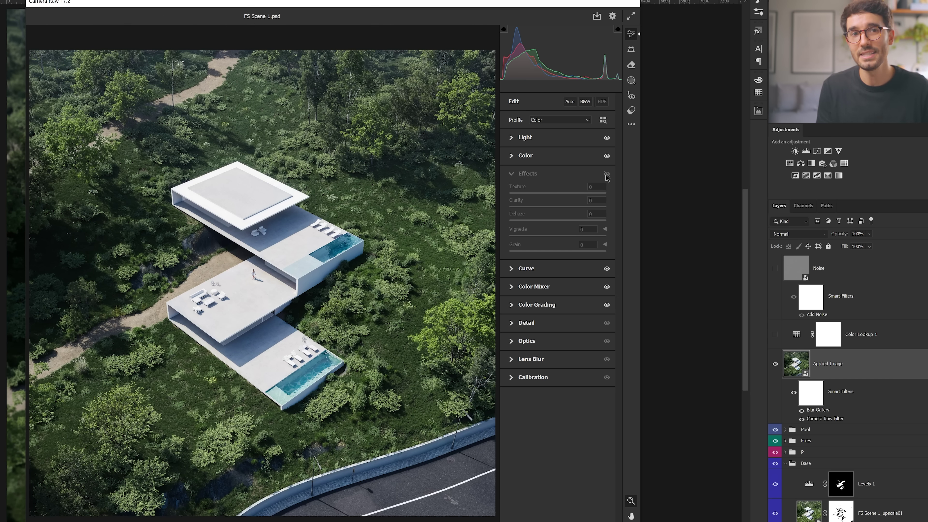
{"action": "left_click", "coordinate": [607, 174]}
{"action": "left_click", "coordinate": [313, 350]}
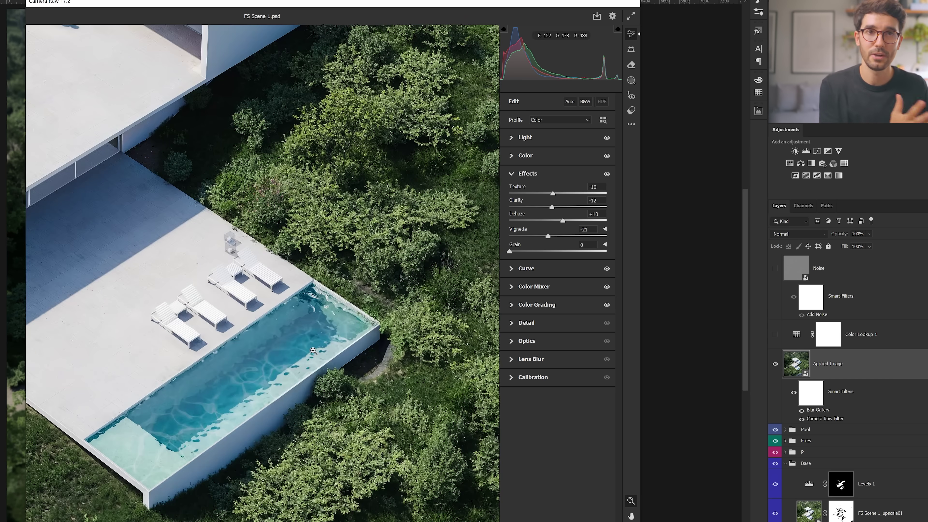
{"action": "left_click", "coordinate": [607, 174]}
{"action": "left_click", "coordinate": [607, 174]}
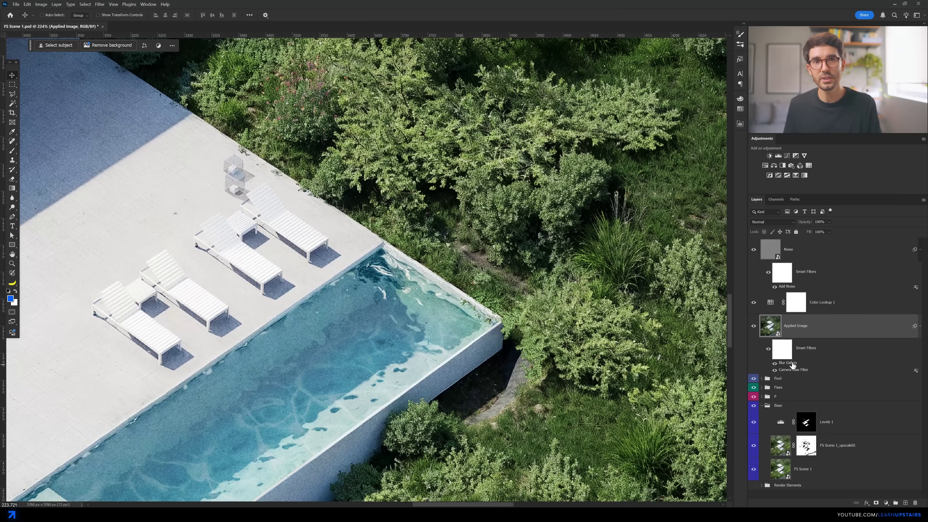
Compare the image with and without the Noise, Color Lookup 1 and Applied Image layers.
{"action": "left_click", "coordinate": [754, 249]}
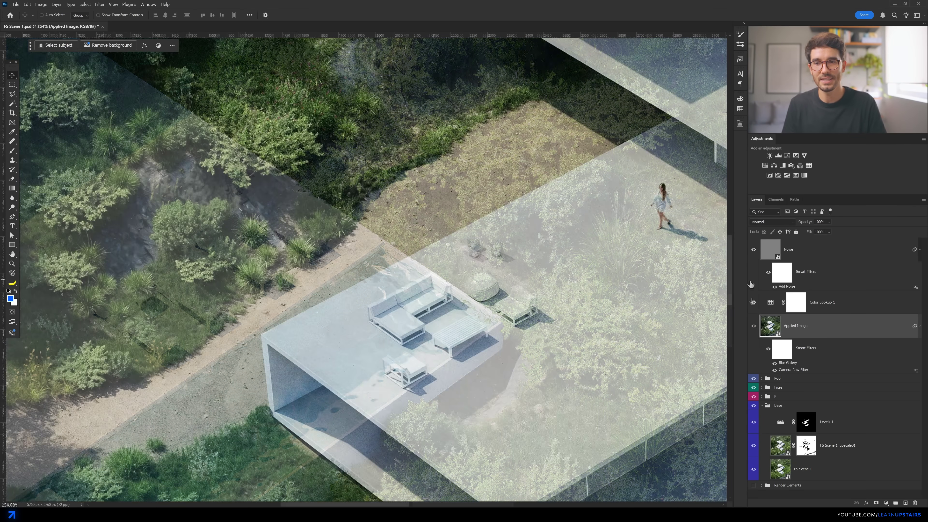
{"action": "left_click", "coordinate": [753, 302]}
{"action": "left_click", "coordinate": [753, 326]}
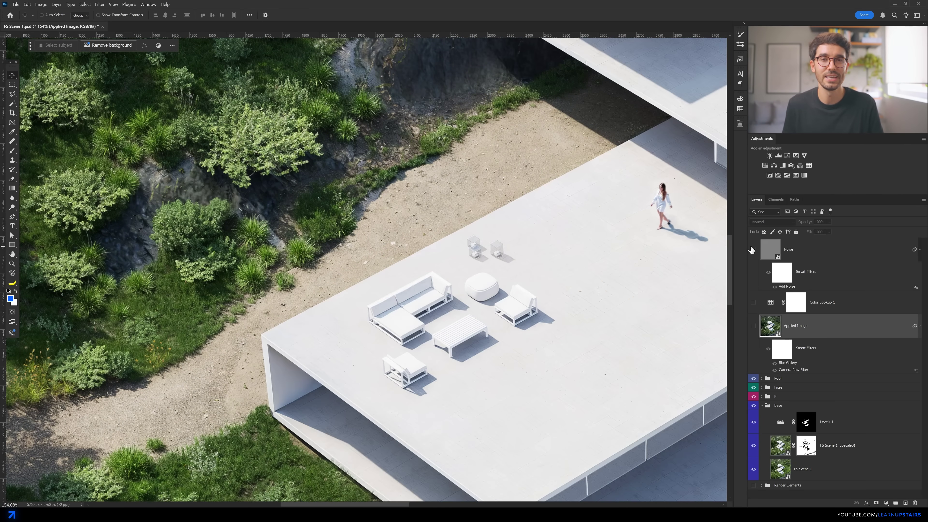
{"action": "left_click", "coordinate": [753, 302]}
{"action": "left_click", "coordinate": [753, 326]}
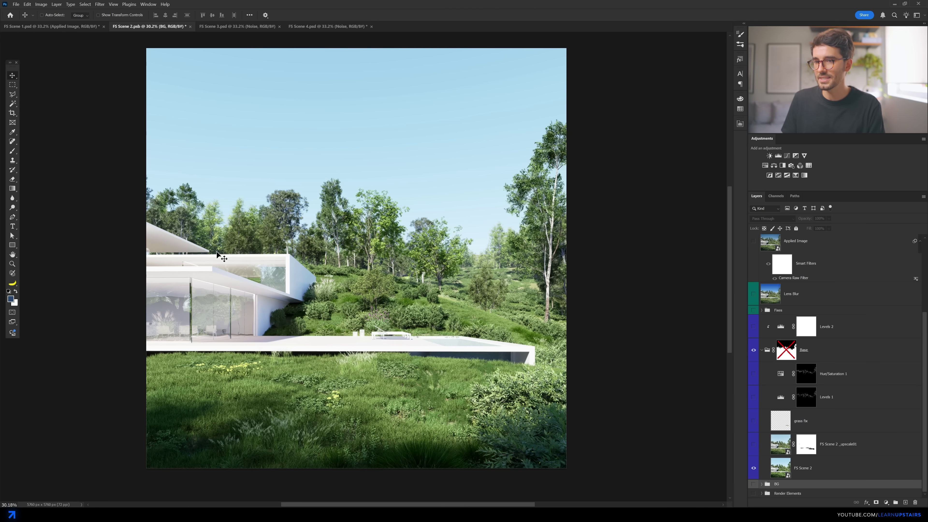
Show the remaining Base group layers, then the sky photo, Hue/Saturation, gradient, noise and Levels layers above Basic Sky Color in the BG group.
{"action": "left_click_drag", "start_coordinate": [754, 444], "coordinate": [752, 375]}
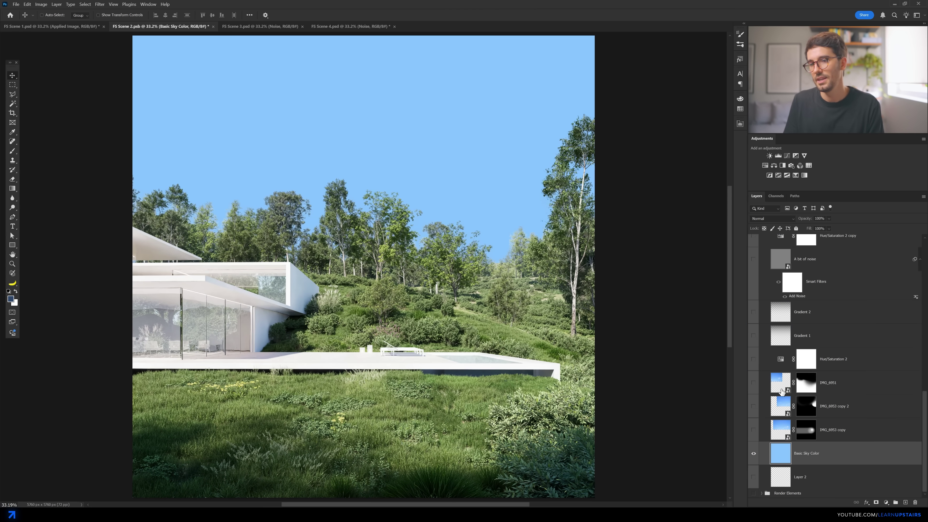
{"action": "left_click", "coordinate": [753, 431]}
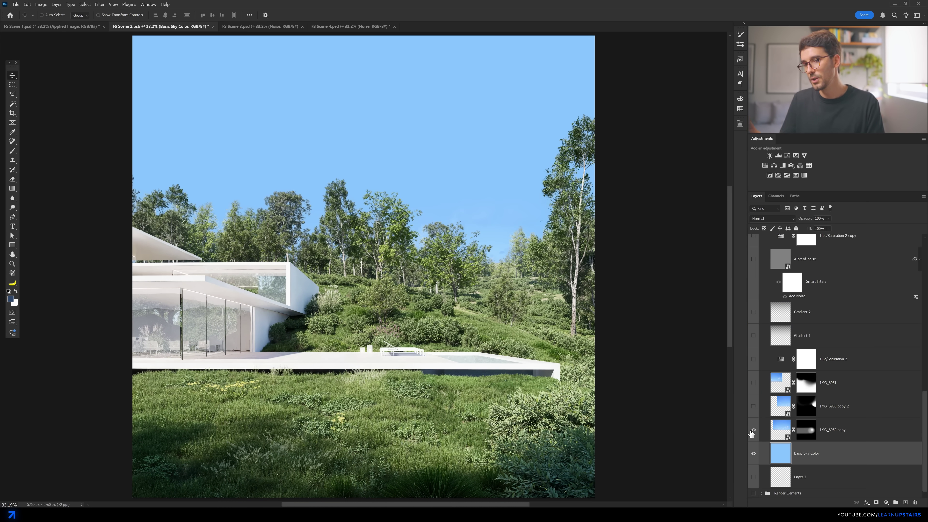
{"action": "left_click", "coordinate": [753, 406]}
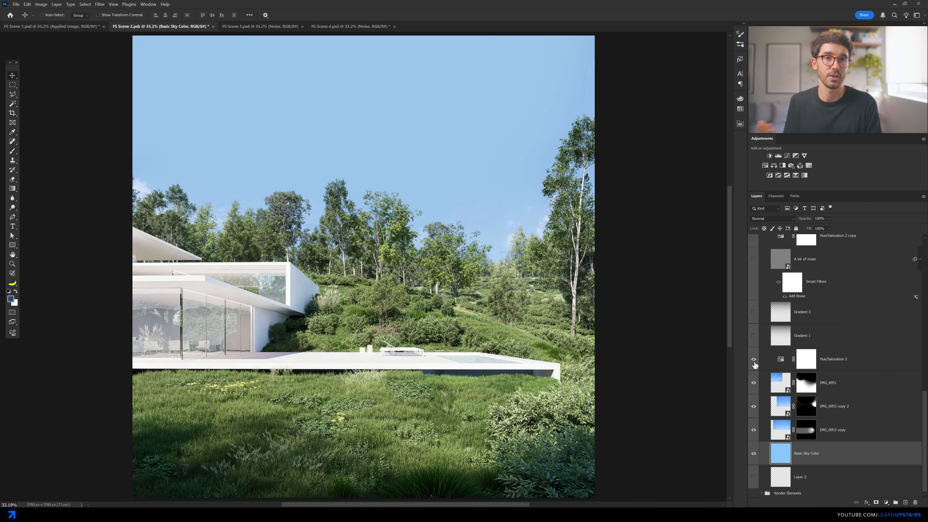
{"action": "left_click", "coordinate": [753, 312]}
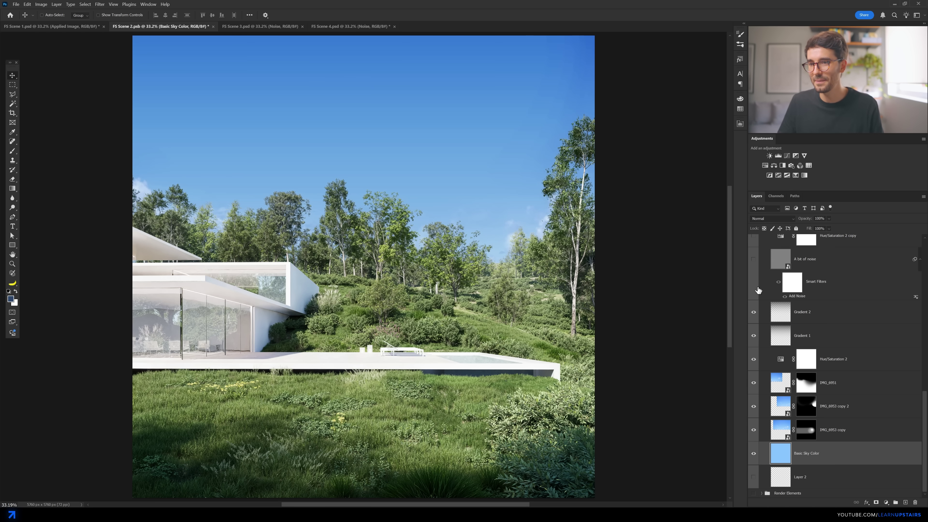
{"action": "scroll", "coordinate": [754, 261], "scroll_direction": "up", "scroll_amount": 3}
{"action": "left_click", "coordinate": [753, 266]}
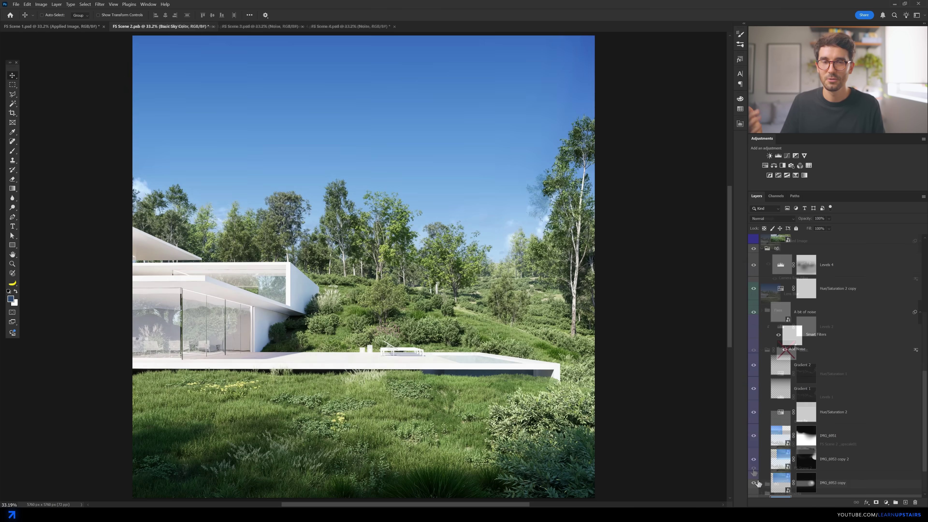
Compare the raw FS Scene 2 render with the post-produced image.
{"action": "left_click", "coordinate": [753, 468], "text": "alt"}
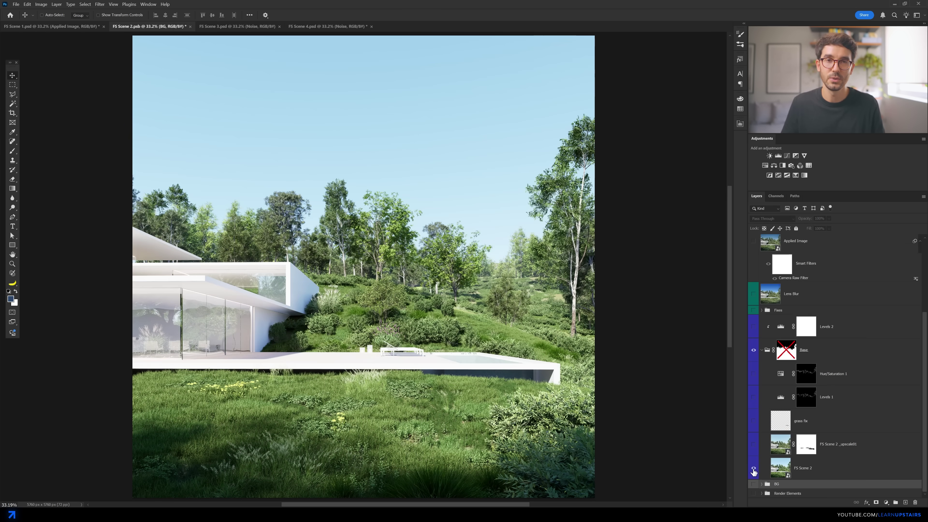
{"action": "left_click", "coordinate": [754, 468], "text": "alt"}
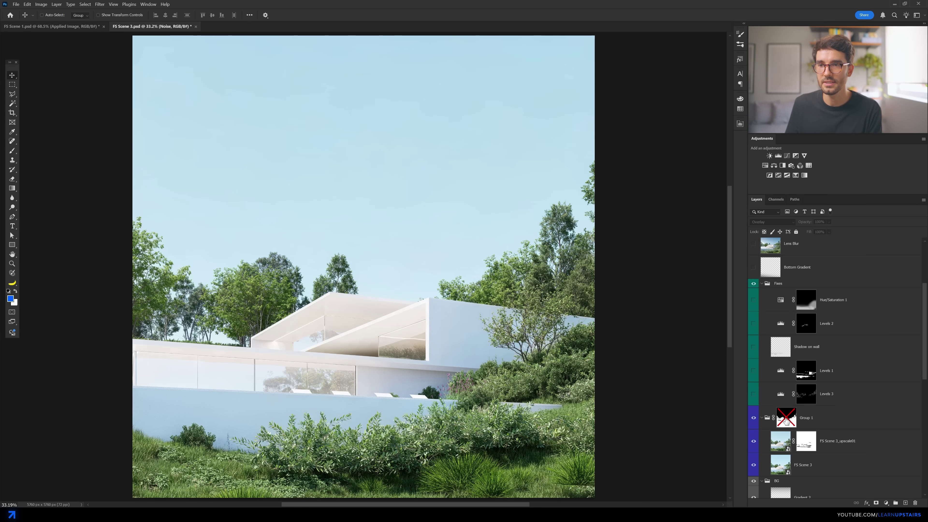
Enable the Group 1 mask in FS Scene 3 and show the Levels 3, Levels 1, Shadow on wall, Levels 2 and Hue/Saturation 1 fixes.
{"action": "left_click", "coordinate": [786, 421], "text": "shift"}
{"action": "left_click", "coordinate": [753, 394]}
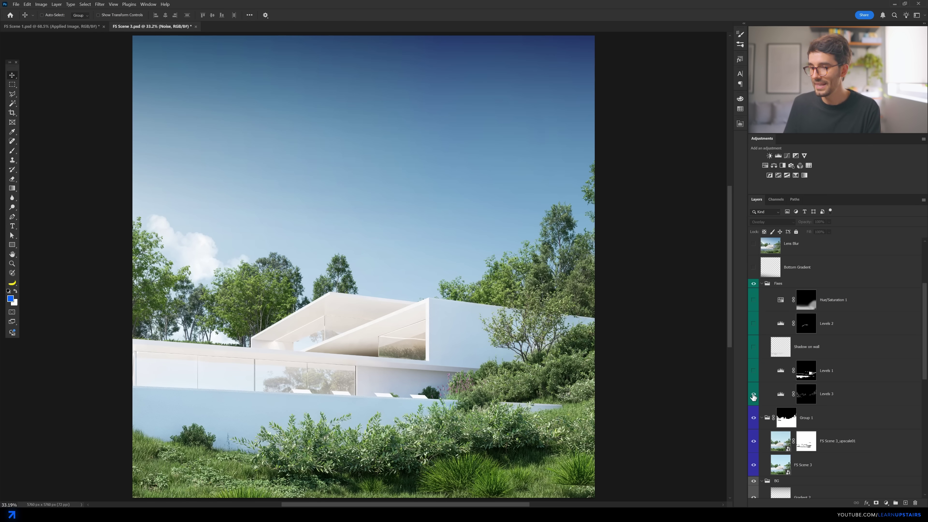
{"action": "left_click", "coordinate": [753, 371]}
{"action": "left_click", "coordinate": [754, 371]}
{"action": "left_click", "coordinate": [753, 371]}
{"action": "left_click", "coordinate": [753, 347]}
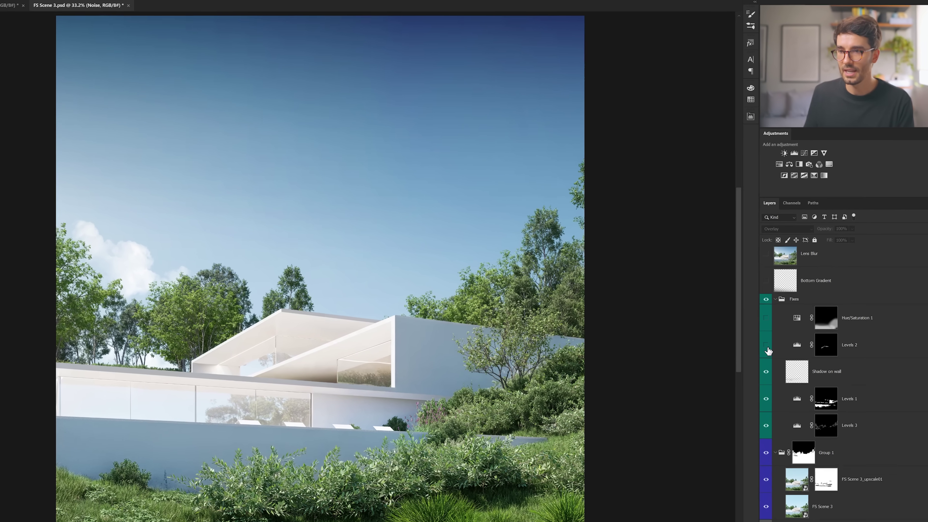
{"action": "left_click", "coordinate": [767, 347]}
{"action": "left_click", "coordinate": [766, 318]}
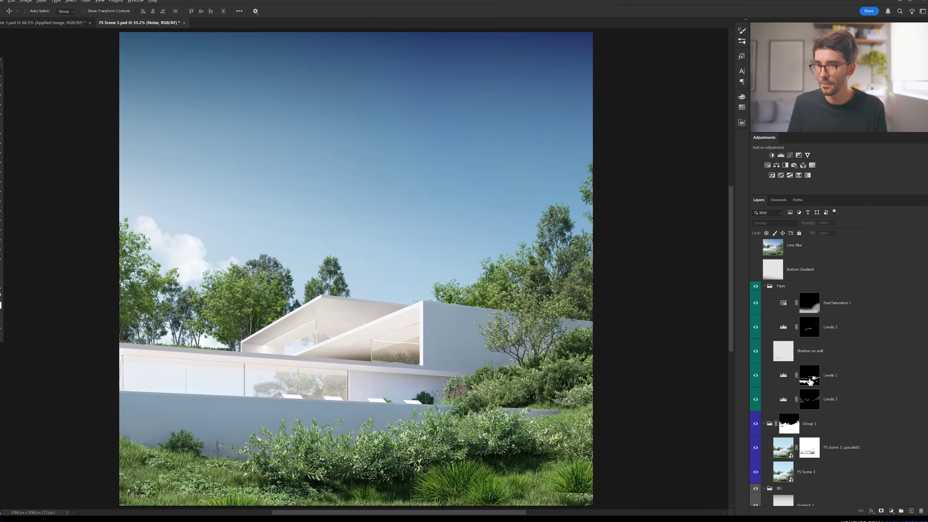
View the Levels 1 layer mask on its own, and compare the white walls close up with and without Levels 1.
{"action": "left_click", "coordinate": [830, 412], "text": "alt"}
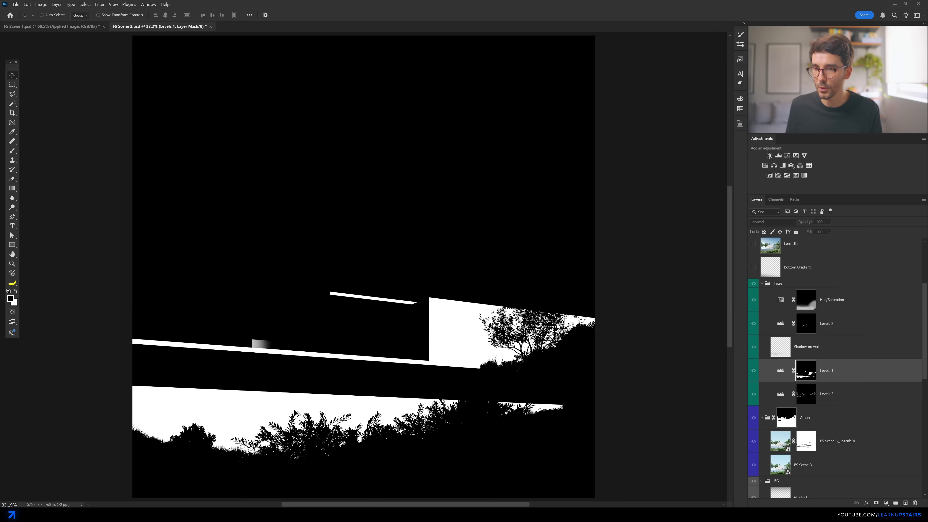
{"action": "key", "text": "ctrl+plus"}
{"action": "key", "text": "ctrl+plus"}
{"action": "left_click", "coordinate": [806, 370], "text": "alt"}
{"action": "left_click", "coordinate": [753, 370]}
{"action": "left_click", "coordinate": [753, 371]}
{"action": "left_click_drag", "start_coordinate": [498, 414], "coordinate": [608, 330]}
{"action": "left_click", "coordinate": [753, 370]}
{"action": "left_click", "coordinate": [753, 371]}
Recheck the Levels 1 mask, load and clear it as a selection, and compare the house in a wider view with and without Levels 1.
{"action": "left_click", "coordinate": [808, 371], "text": "alt"}
{"action": "left_click", "coordinate": [808, 373], "text": "alt"}
{"action": "left_click", "coordinate": [808, 373], "text": "ctrl"}
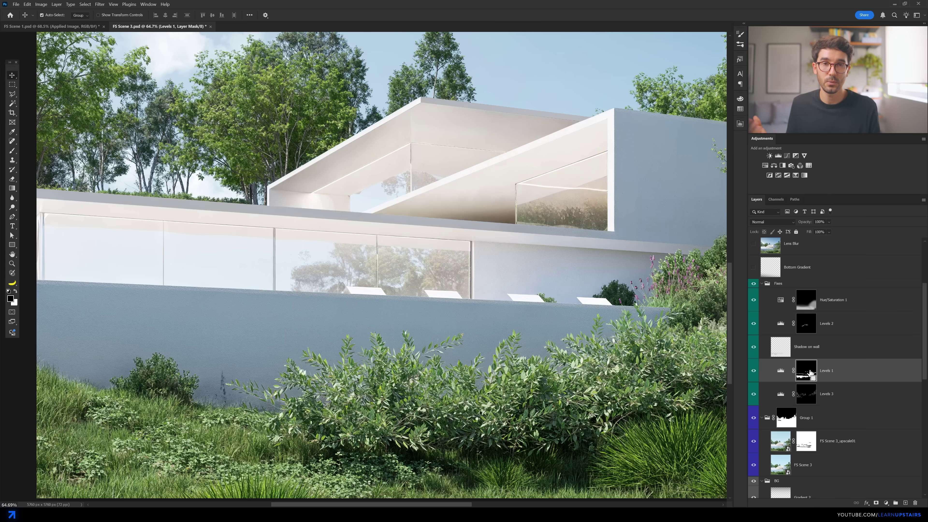
{"action": "scroll", "coordinate": [707, 368], "scroll_direction": "down", "scroll_amount": 3, "text": "alt"}
{"action": "key", "text": "ctrl+d"}
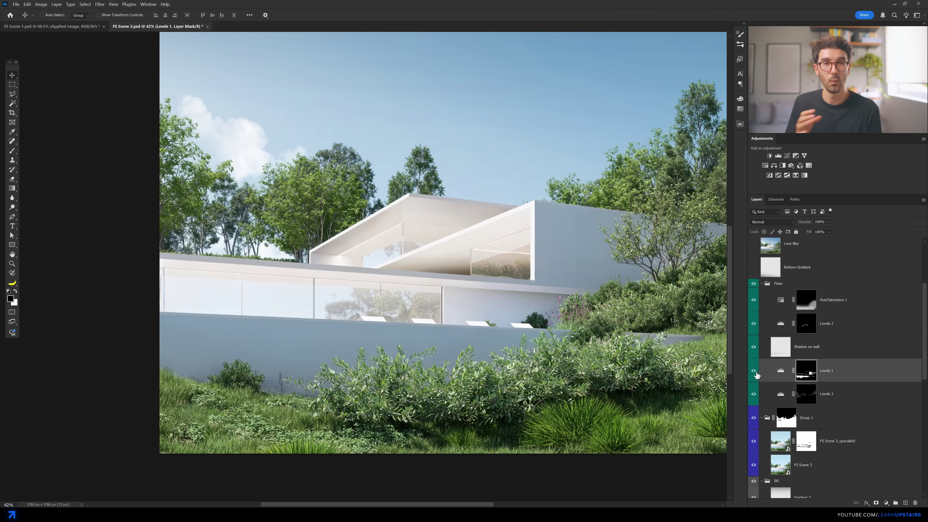
{"action": "left_click", "coordinate": [753, 370]}
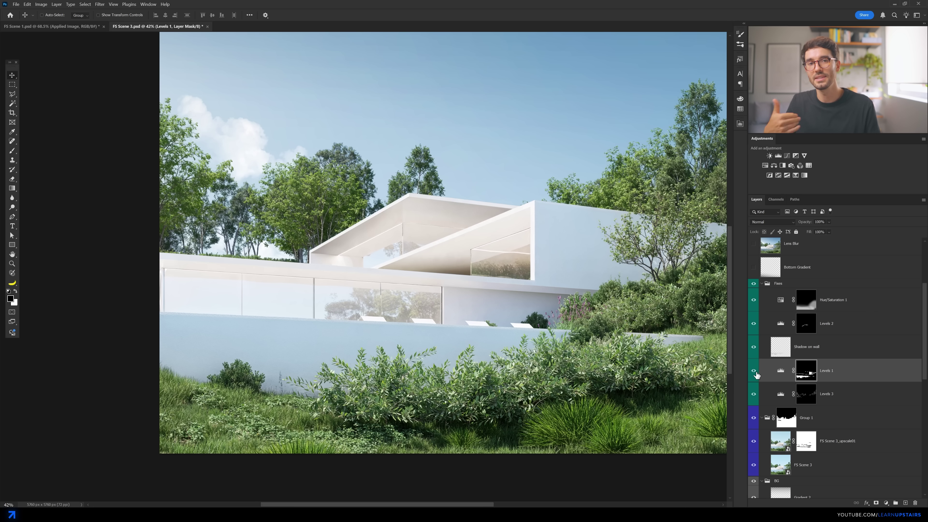
{"action": "left_click", "coordinate": [753, 370]}
{"action": "scroll", "coordinate": [544, 326], "scroll_direction": "down", "scroll_amount": 3, "text": "alt"}
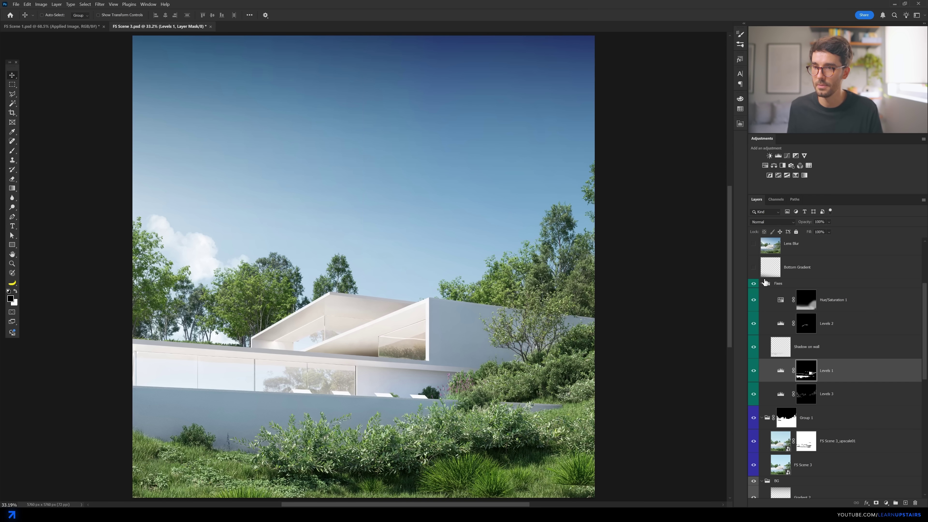
Show the Bottom Gradient, Lens Blur, Applied Image, Color Lookup 1 and Noise layers.
{"action": "left_click", "coordinate": [753, 267]}
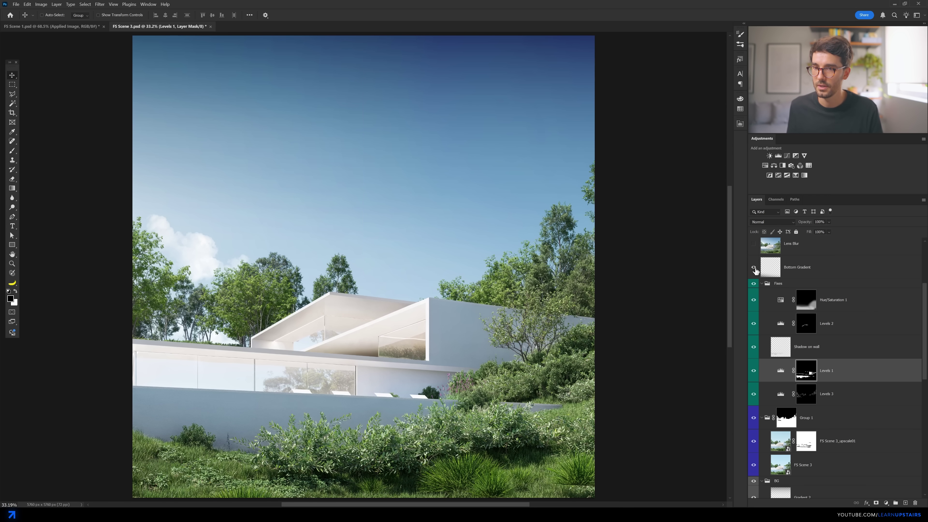
{"action": "left_click", "coordinate": [753, 244]}
{"action": "scroll", "coordinate": [777, 318], "scroll_direction": "up", "scroll_amount": 3}
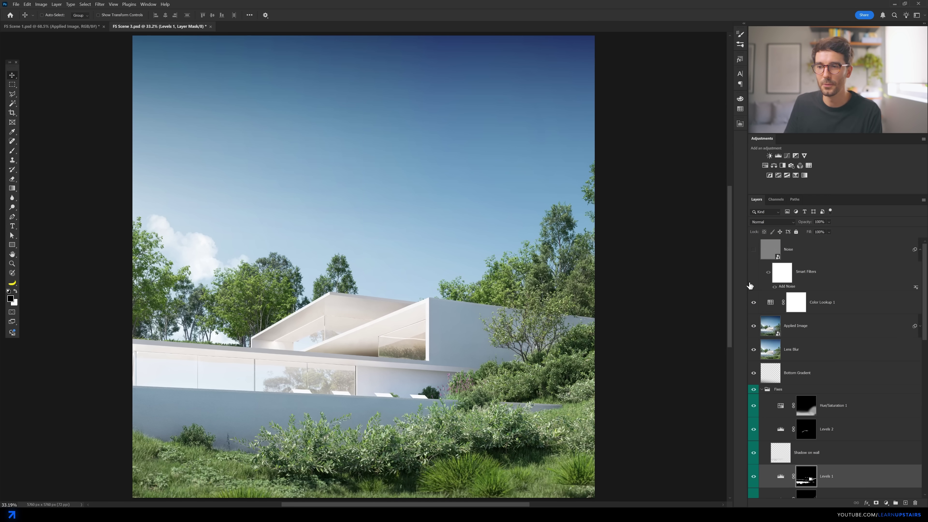
{"action": "left_click", "coordinate": [753, 251]}
Compare the raw FS Scene 3 render with its fully post-produced version.
{"action": "scroll", "coordinate": [776, 396], "scroll_direction": "down", "scroll_amount": 5}
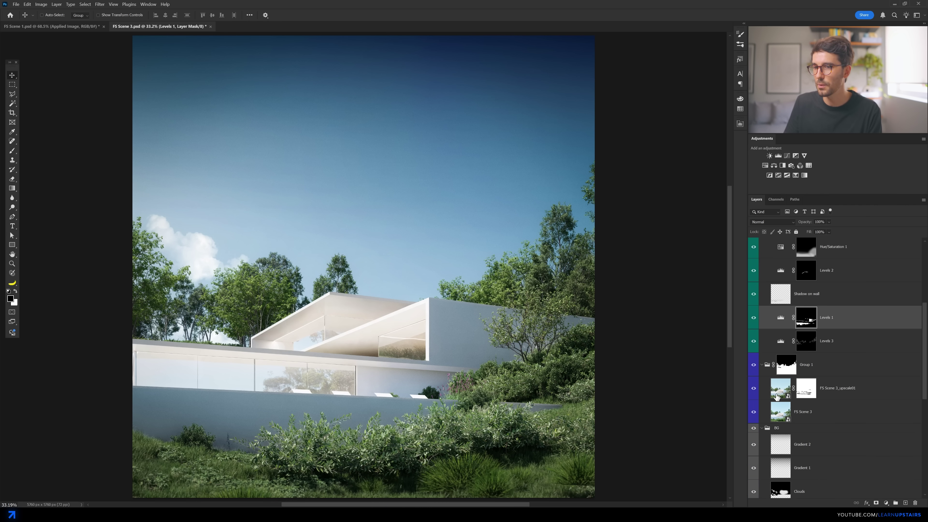
{"action": "left_click", "coordinate": [754, 412], "text": "alt"}
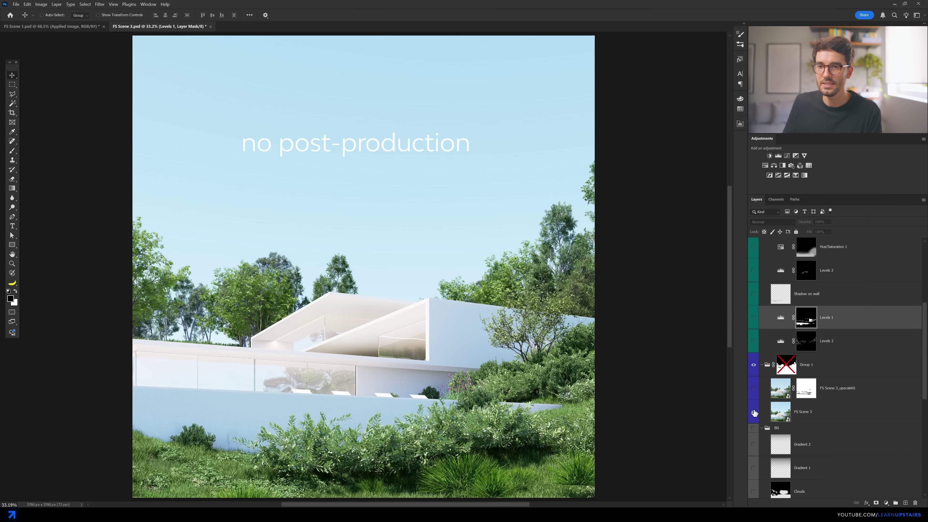
{"action": "left_click", "coordinate": [754, 412], "text": "alt"}
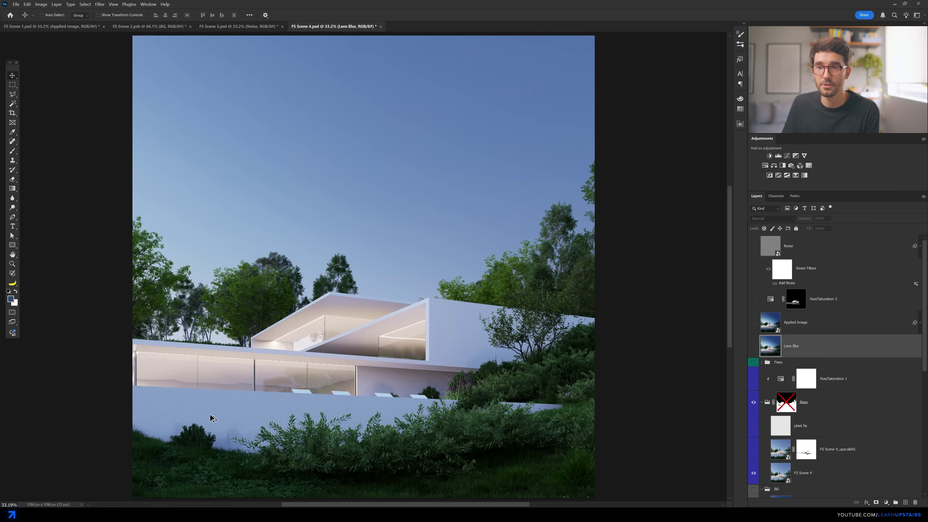
Examine the raw FS Scene 4 evening render close up at the upper floor, and compare the whole image with its post-produced version.
{"action": "scroll", "coordinate": [233, 418], "scroll_direction": "up", "scroll_amount": 5, "text": "alt"}
{"action": "left_click_drag", "start_coordinate": [539, 236], "coordinate": [348, 351]}
{"action": "left_click", "coordinate": [754, 472], "text": "alt"}
{"action": "key", "text": "ctrl+0"}
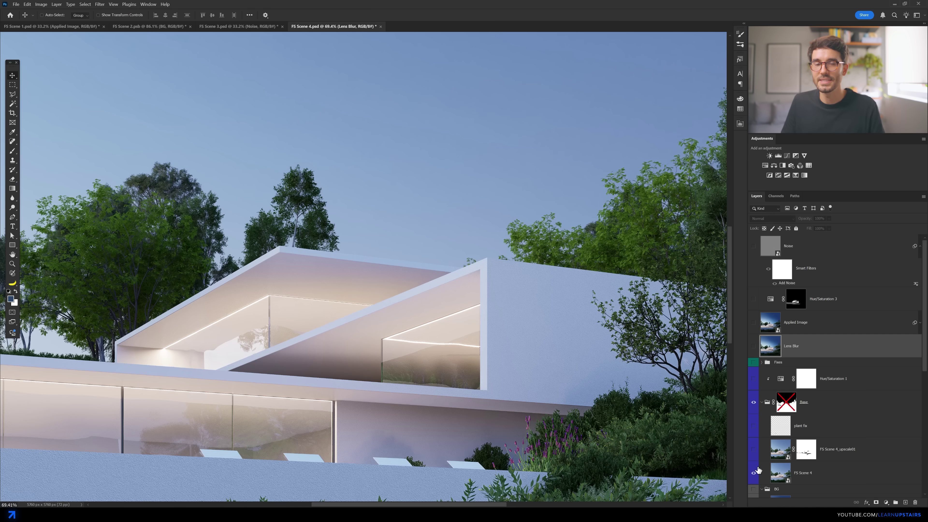
{"action": "left_click", "coordinate": [755, 473], "text": "alt"}
{"action": "left_click", "coordinate": [754, 473], "text": "alt"}
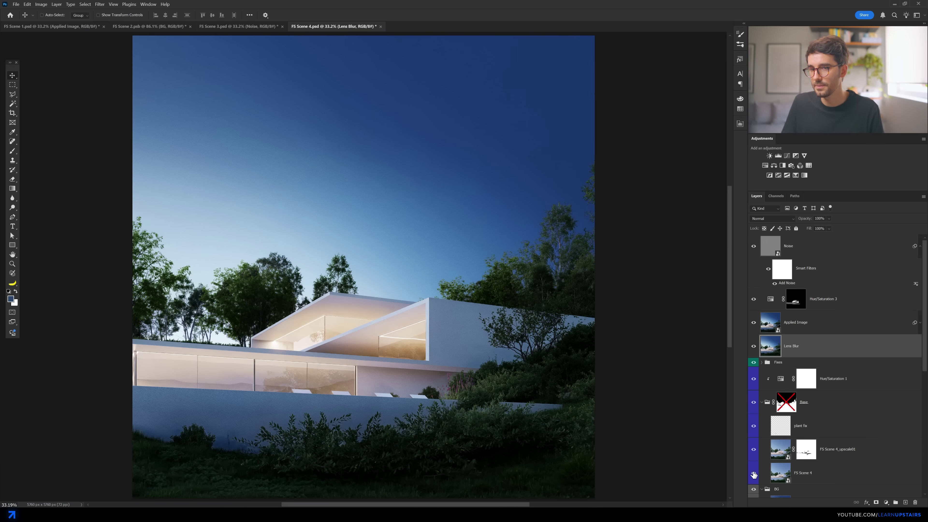
{"action": "left_click", "coordinate": [754, 474], "text": "alt"}
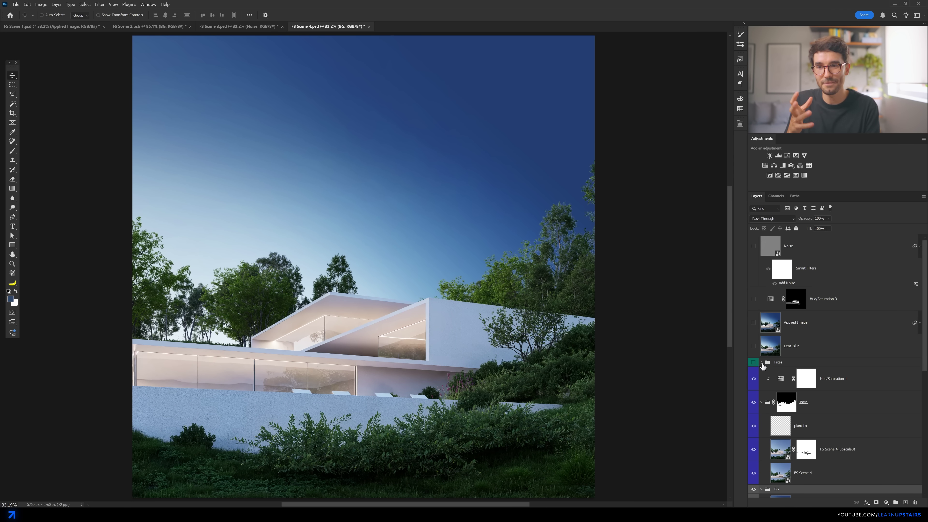
Expand the Fixes group and show its Hue/Saturation 2, Levels 1, Levels 2, Levels 3, Darker Background and Darker Foreground layers.
{"action": "left_click", "coordinate": [762, 363]}
{"action": "scroll", "coordinate": [764, 380], "scroll_direction": "down", "scroll_amount": 3}
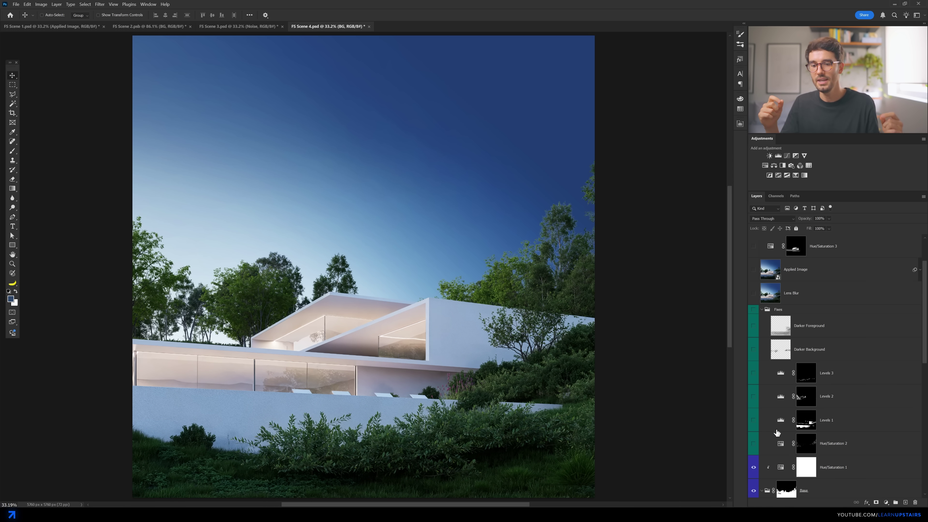
{"action": "left_click_drag", "start_coordinate": [754, 448], "coordinate": [753, 376]}
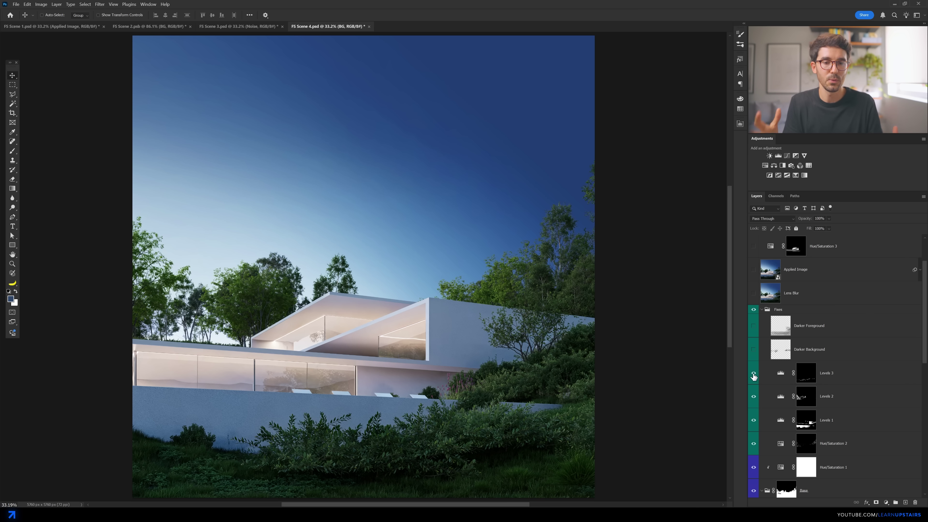
{"action": "left_click", "coordinate": [754, 444]}
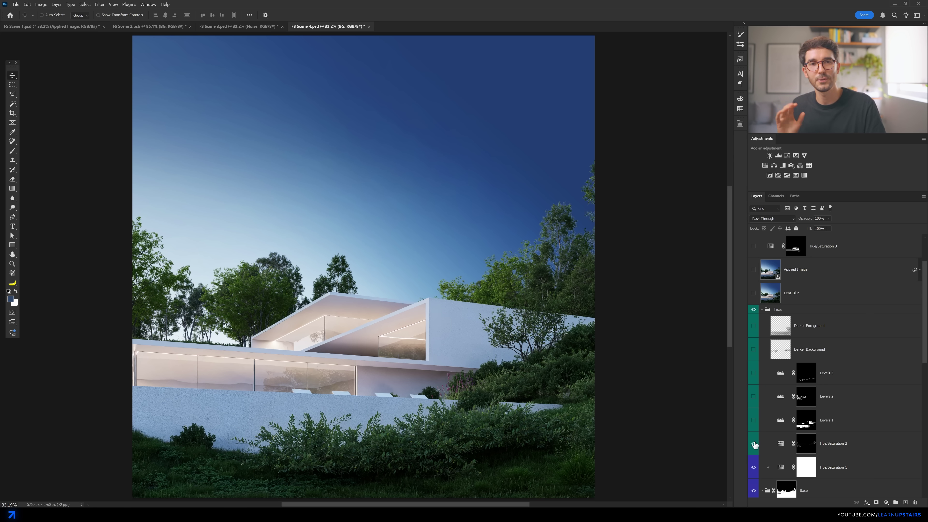
{"action": "left_click", "coordinate": [754, 351]}
{"action": "left_click", "coordinate": [754, 351]}
{"action": "left_click", "coordinate": [754, 351]}
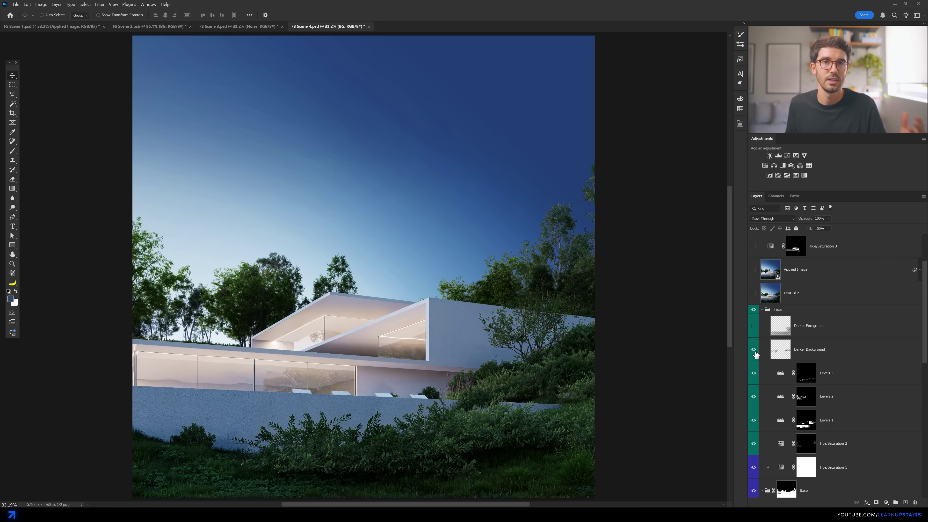
{"action": "left_click", "coordinate": [753, 327]}
Compare the evening image with and without the Fixes group, and collapse the group.
{"action": "left_click", "coordinate": [754, 309]}
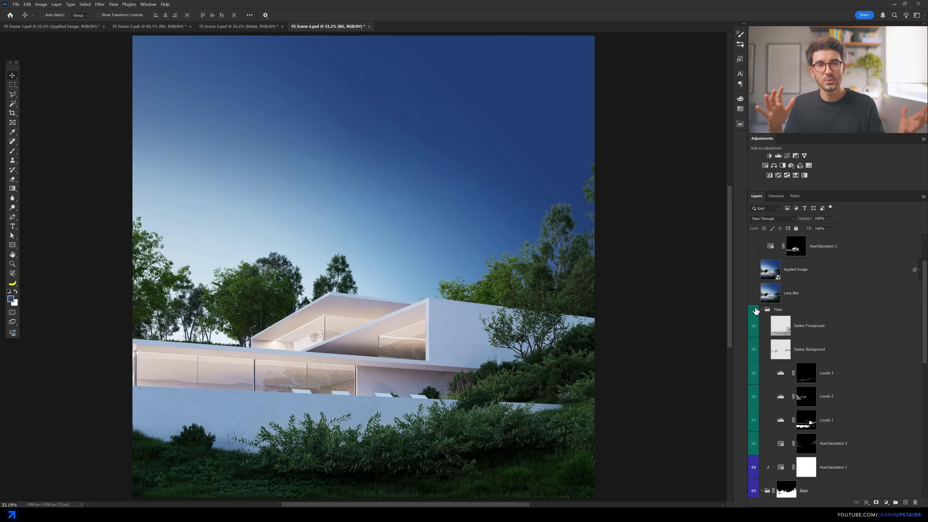
{"action": "left_click", "coordinate": [754, 310]}
{"action": "left_click", "coordinate": [754, 310]}
{"action": "left_click", "coordinate": [754, 310]}
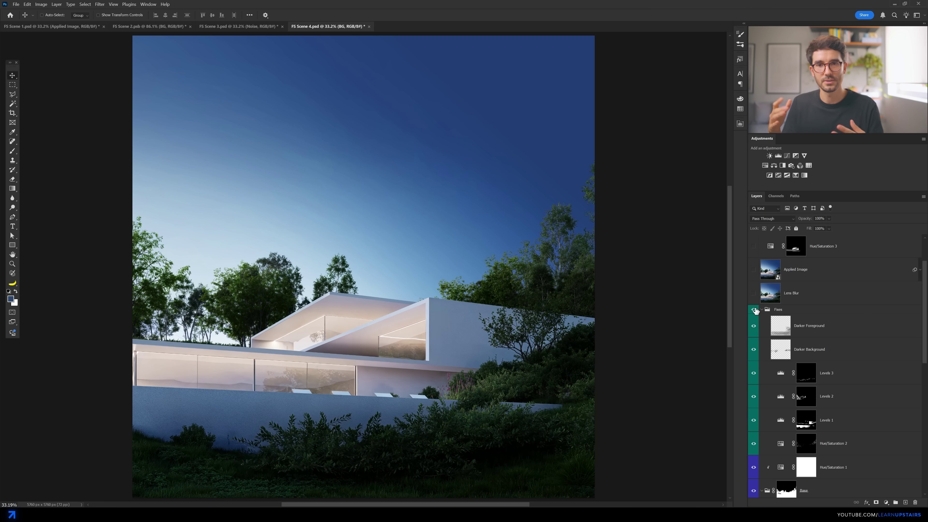
{"action": "left_click", "coordinate": [754, 309]}
{"action": "left_click", "coordinate": [754, 310]}
{"action": "left_click", "coordinate": [774, 310]}
{"action": "left_click", "coordinate": [762, 310]}
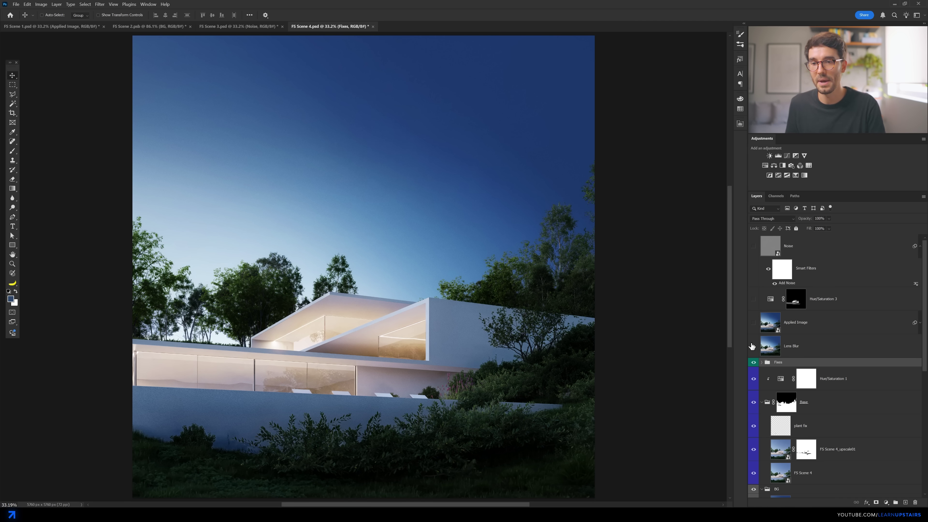
Show the Lens Blur, Applied Image, Hue/Saturation 3 and Noise layers, and compare the whole image with and without Hue/Saturation 3.
{"action": "left_click_drag", "start_coordinate": [753, 299], "coordinate": [753, 252]}
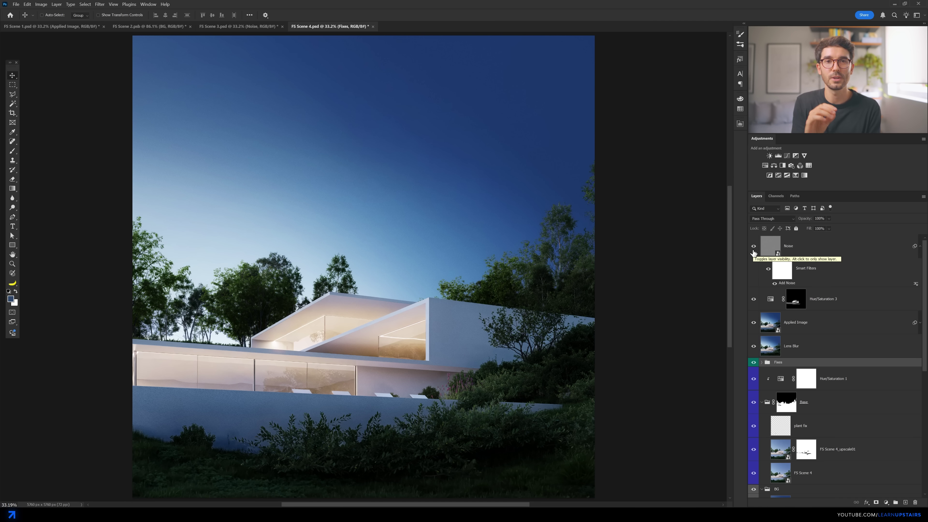
{"action": "left_click", "coordinate": [754, 302]}
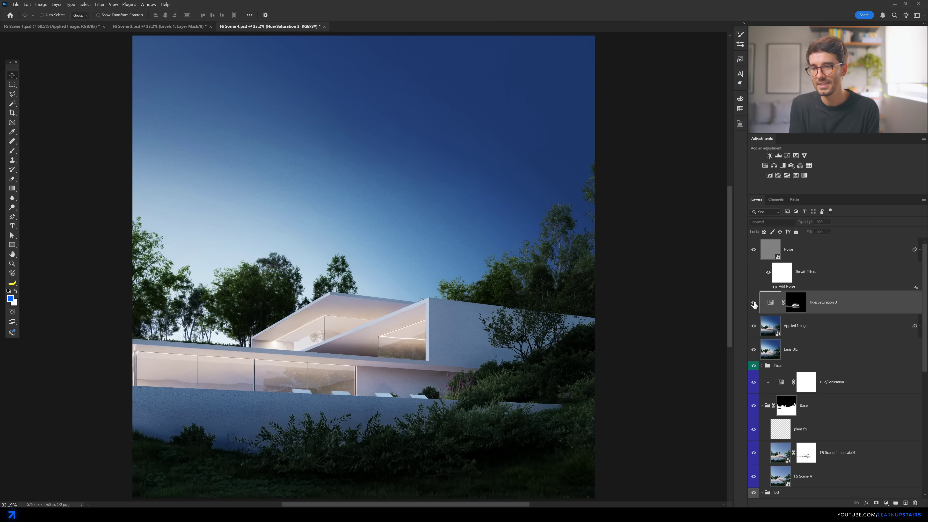
{"action": "left_click", "coordinate": [754, 303]}
{"action": "left_click", "coordinate": [754, 302]}
{"action": "left_click", "coordinate": [753, 303]}
Compare the lit interiors close up with and without the Hue/Saturation 3 layer.
{"action": "scroll", "coordinate": [330, 360], "scroll_direction": "up", "scroll_amount": 2, "text": "alt"}
{"action": "scroll", "coordinate": [331, 360], "scroll_direction": "up", "scroll_amount": 1, "text": "alt"}
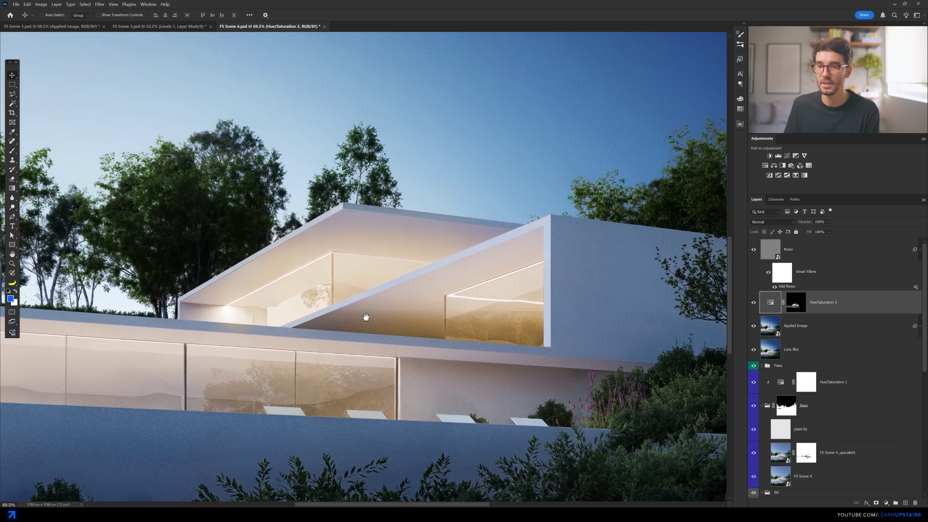
{"action": "scroll", "coordinate": [512, 347], "scroll_direction": "down", "scroll_amount": 3}
{"action": "left_click", "coordinate": [754, 303]}
{"action": "left_click", "coordinate": [753, 303]}
{"action": "left_click", "coordinate": [753, 303]}
{"action": "left_click", "coordinate": [754, 303]}
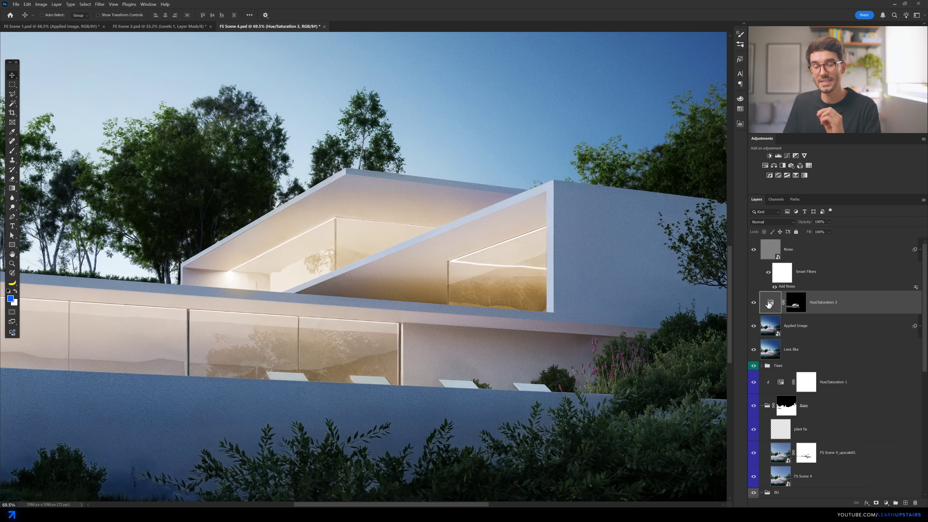
Disable the Hue/Saturation 3 mask and examine the layer's Colorize settings over the whole image.
{"action": "left_click", "coordinate": [795, 303], "text": "shift"}
{"action": "key", "text": "ctrl+0"}
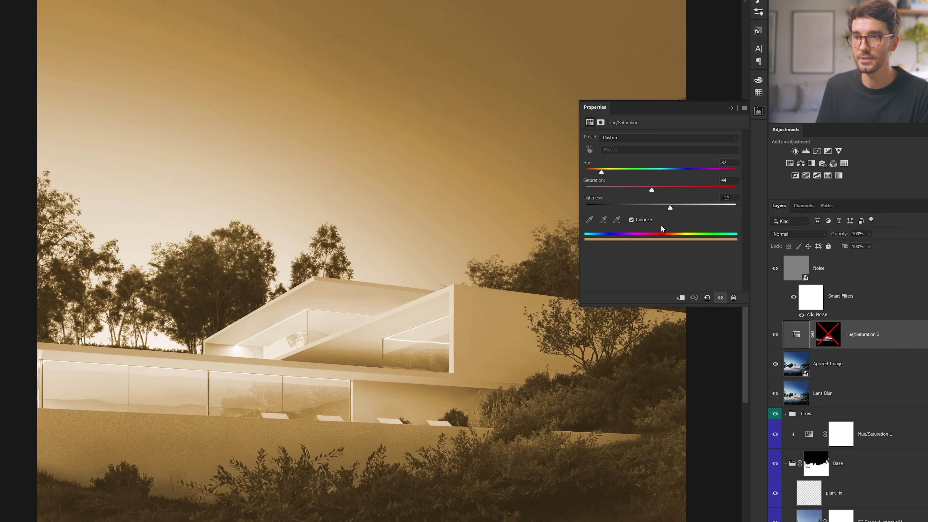
Set the Hue/Saturation 3 layer's colorize saturation to 49, collapse its properties and re-enable its layer mask.
{"action": "left_click_drag", "start_coordinate": [653, 190], "coordinate": [660, 190]}
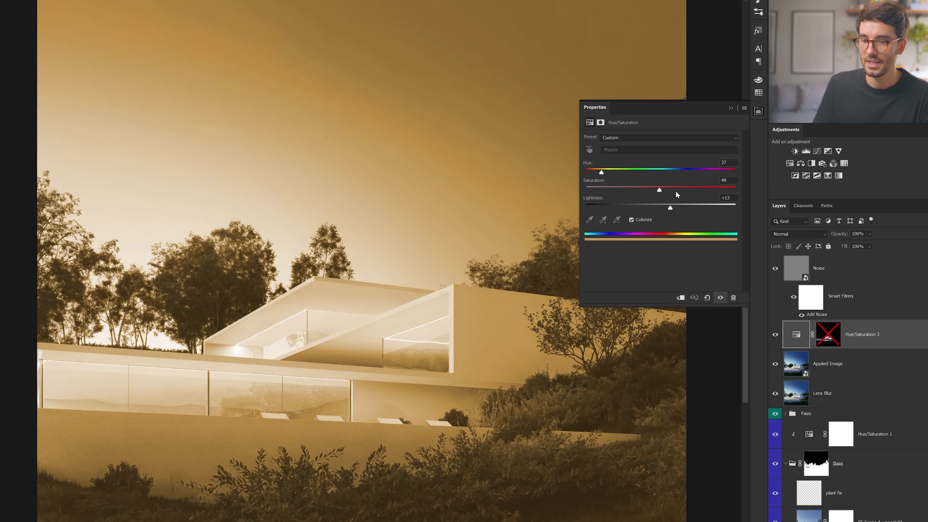
{"action": "left_click", "coordinate": [730, 108]}
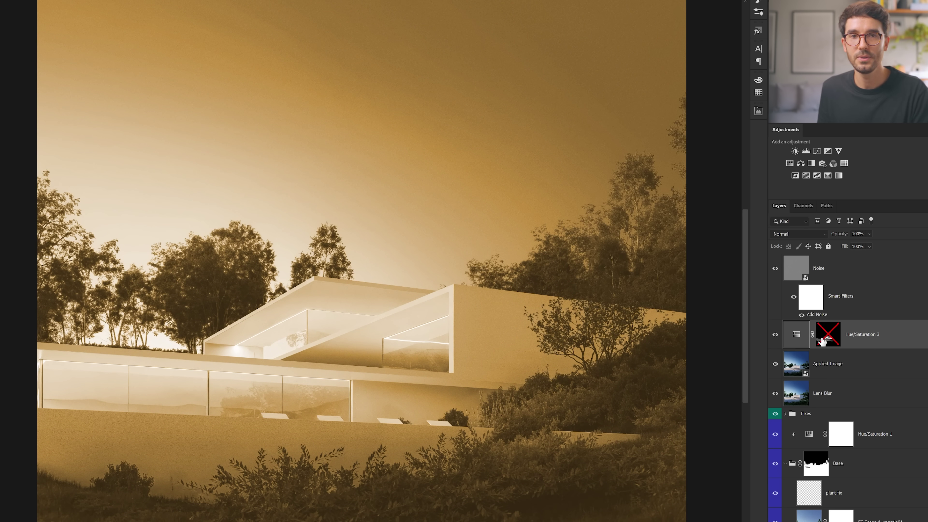
{"action": "left_click", "coordinate": [827, 337], "text": "shift"}
Examine the Hue/Saturation 3 layer mask on its own, and compare the image with the mask disabled and enabled.
{"action": "left_click", "coordinate": [828, 338], "text": "alt"}
{"action": "scroll", "coordinate": [356, 364], "scroll_direction": "up", "scroll_amount": 3, "text": "alt"}
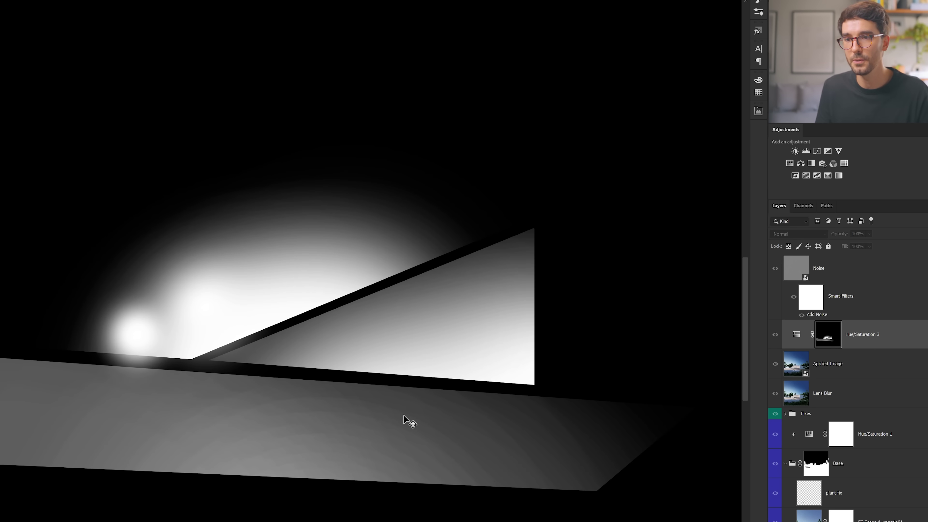
{"action": "key", "text": "ctrl+minus"}
{"action": "left_click", "coordinate": [827, 336], "text": "alt"}
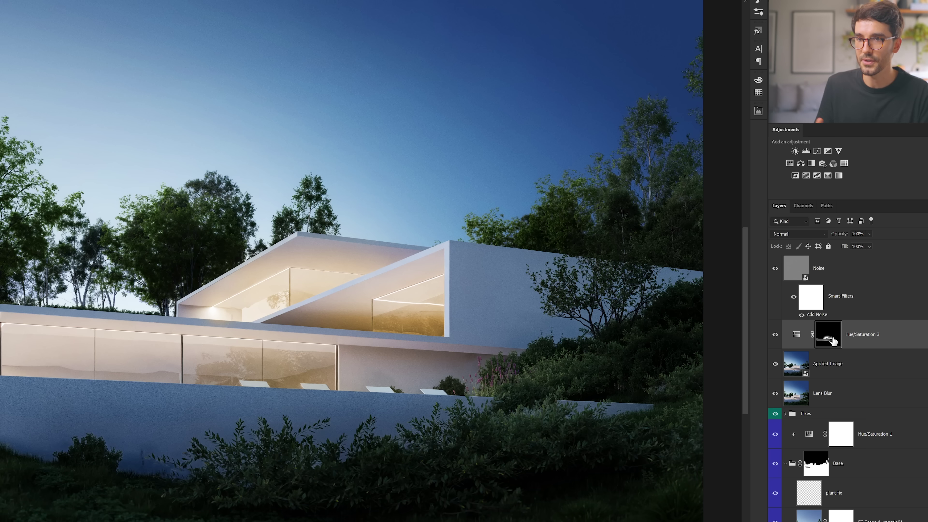
{"action": "left_click", "coordinate": [830, 340], "text": "shift"}
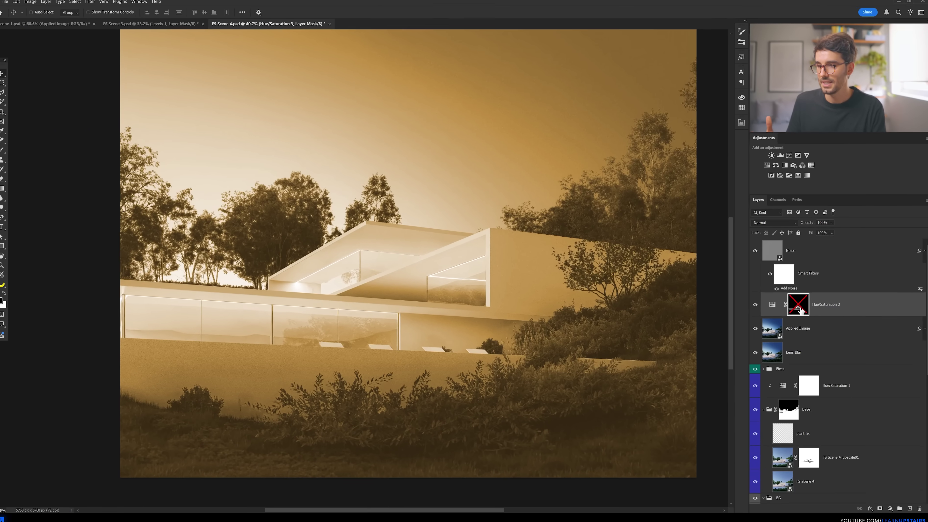
{"action": "left_click", "coordinate": [801, 311], "text": "shift"}
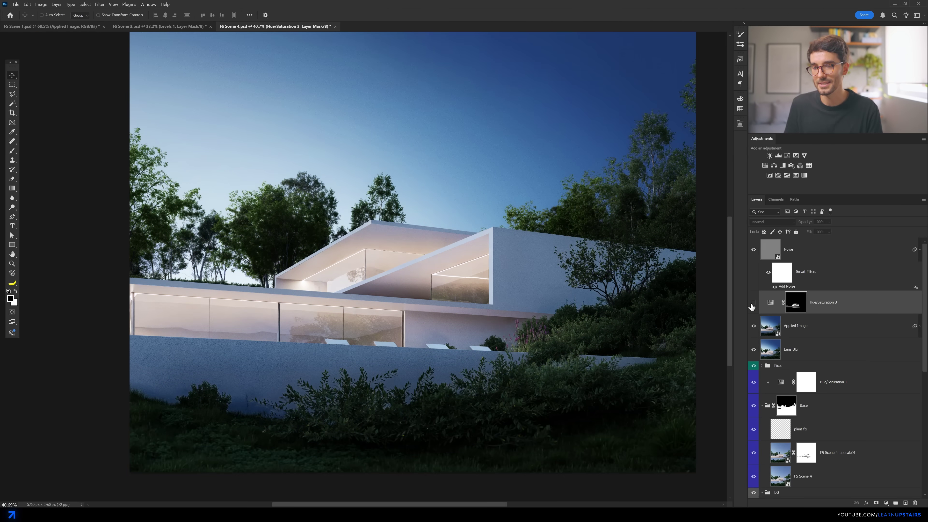